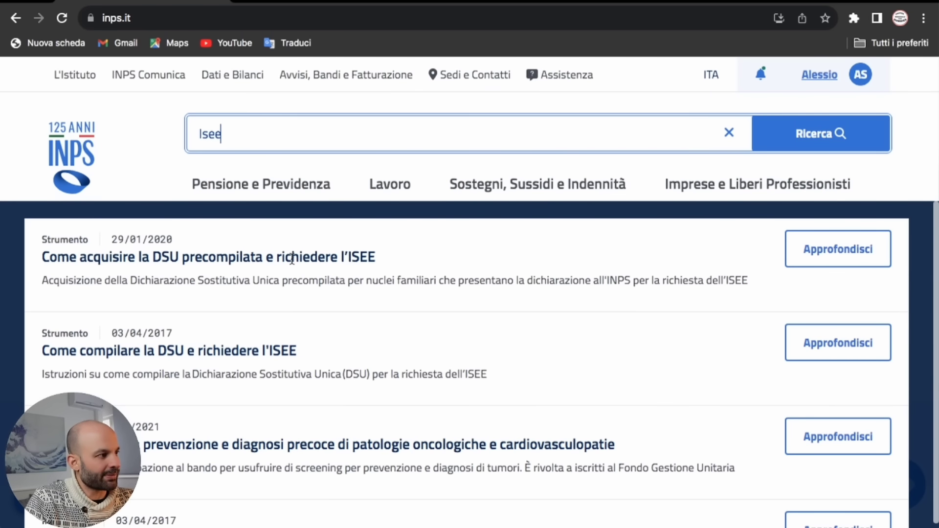
# Step: Open the 'Come acquisire la DSU precompilata e richiedere l'ISEE' guide and launch its online tool
pyautogui.click(851, 251)
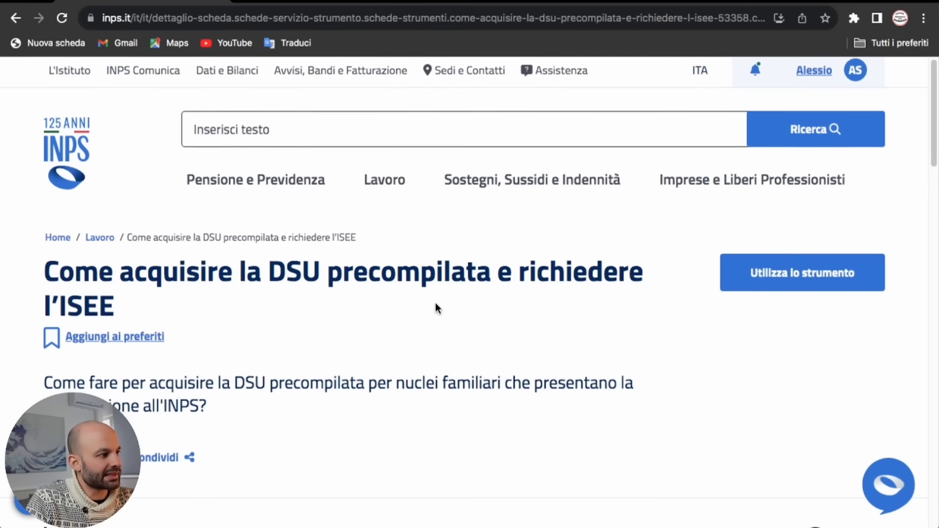
pyautogui.scroll(-5, 435, 303)
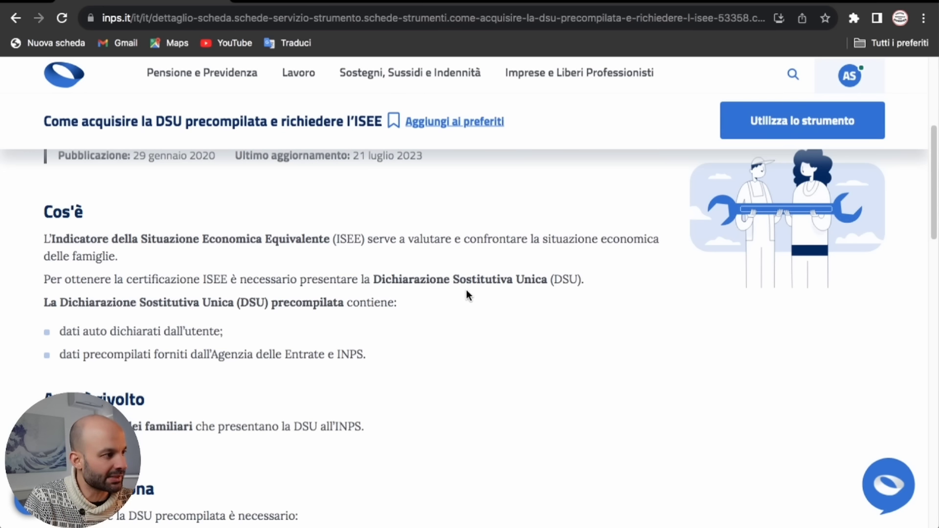
pyautogui.scroll(5, 460, 278)
pyautogui.scroll(3, 459, 275)
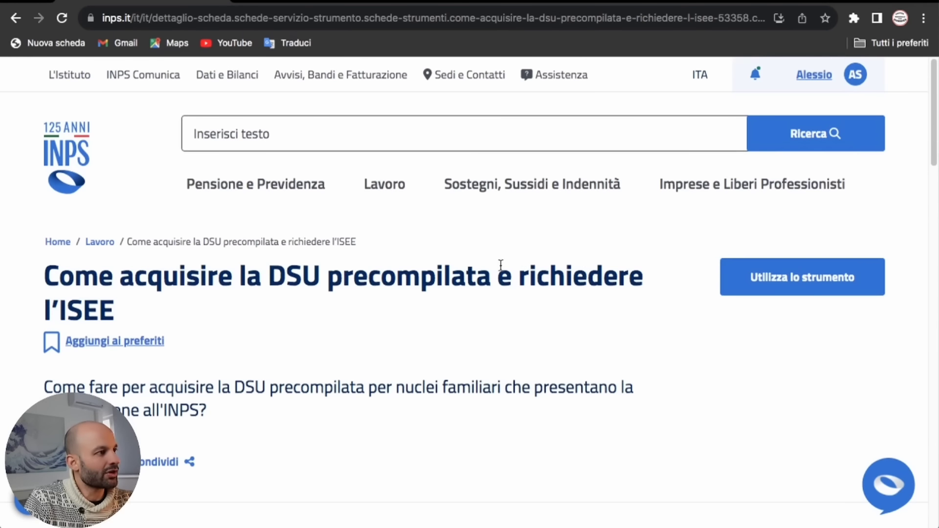
pyautogui.click(772, 290)
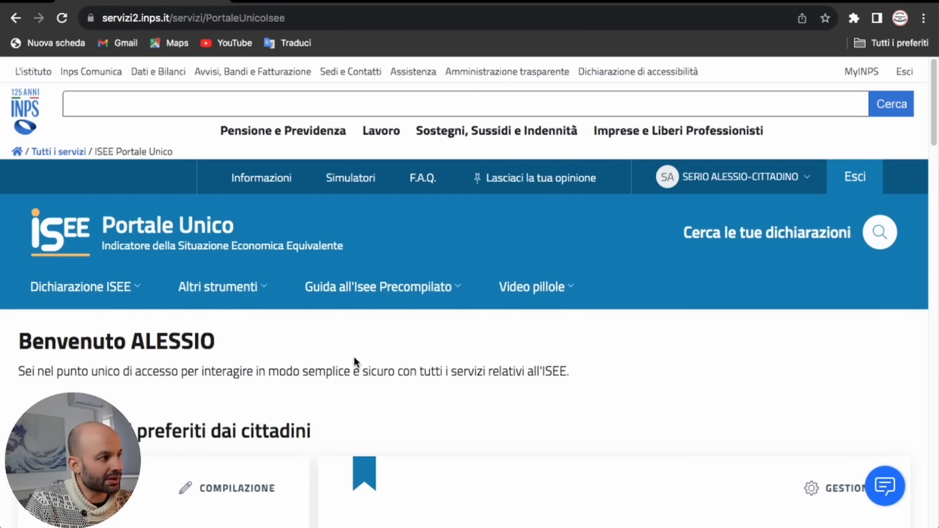
# Step: Start a new declaration from the ISEE Precompilato card under Strumenti preferiti
pyautogui.scroll(-5, 354, 360)
pyautogui.scroll(-3, 351, 356)
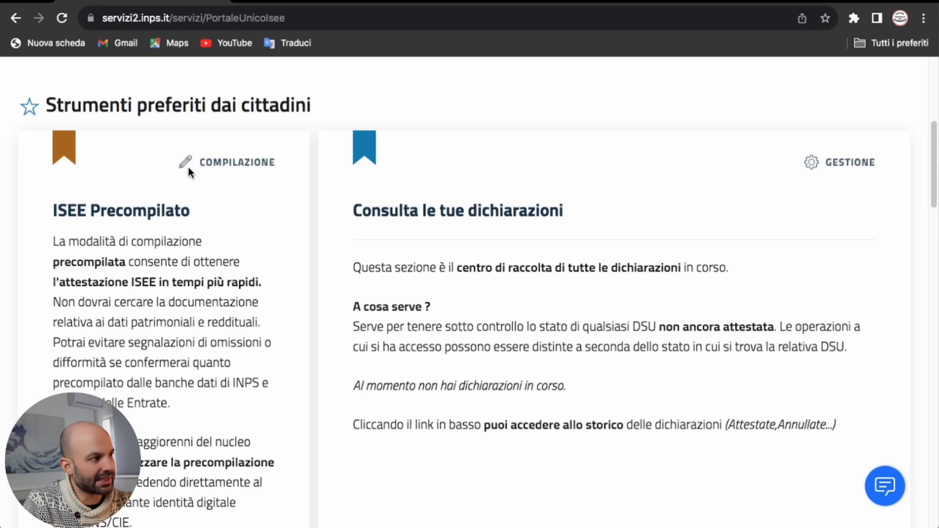
pyautogui.scroll(-1, 209, 183)
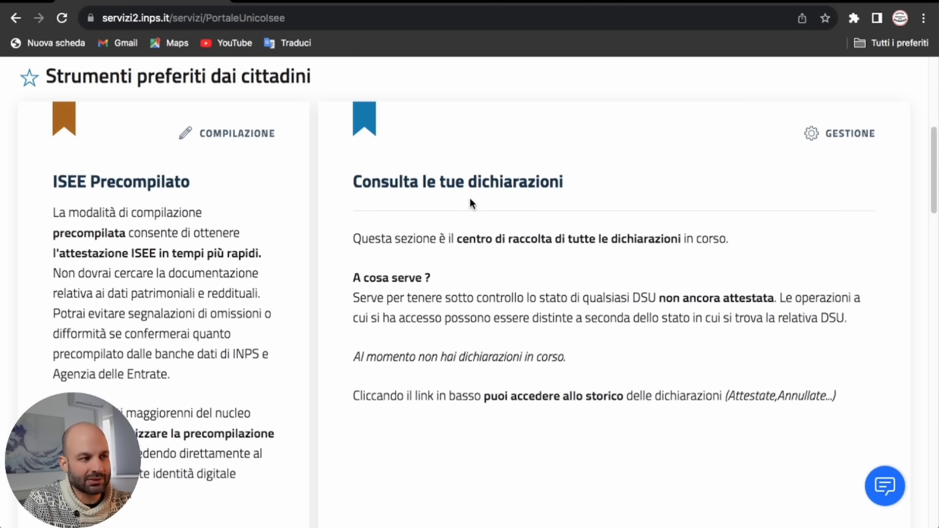
pyautogui.scroll(-1, 487, 208)
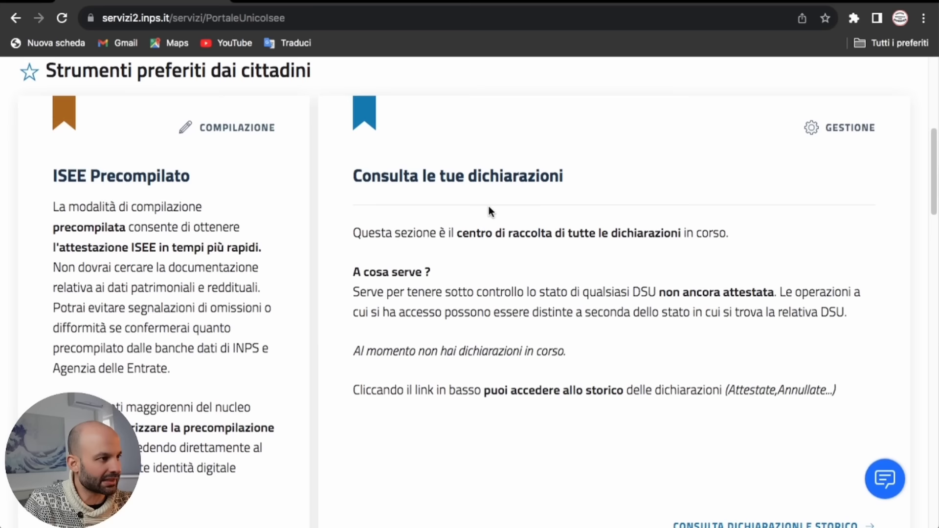
pyautogui.scroll(-1, 596, 237)
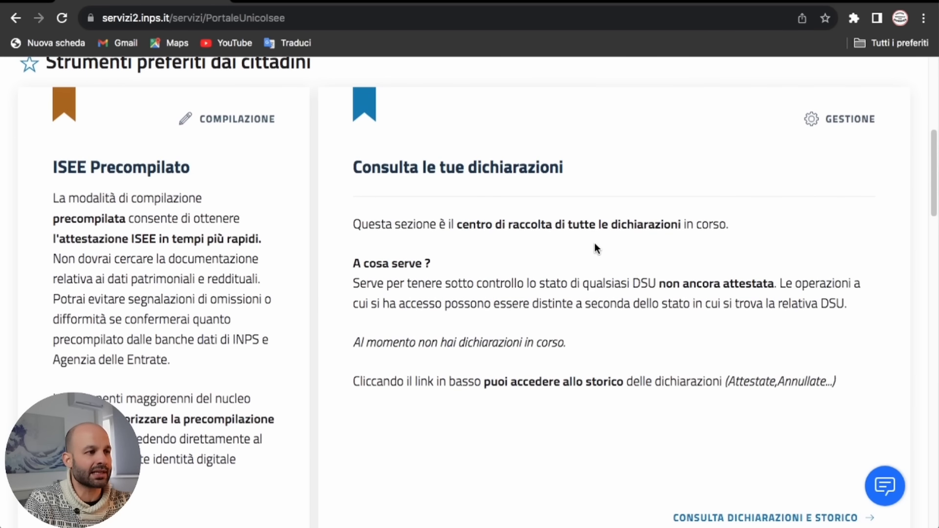
pyautogui.scroll(-1, 633, 257)
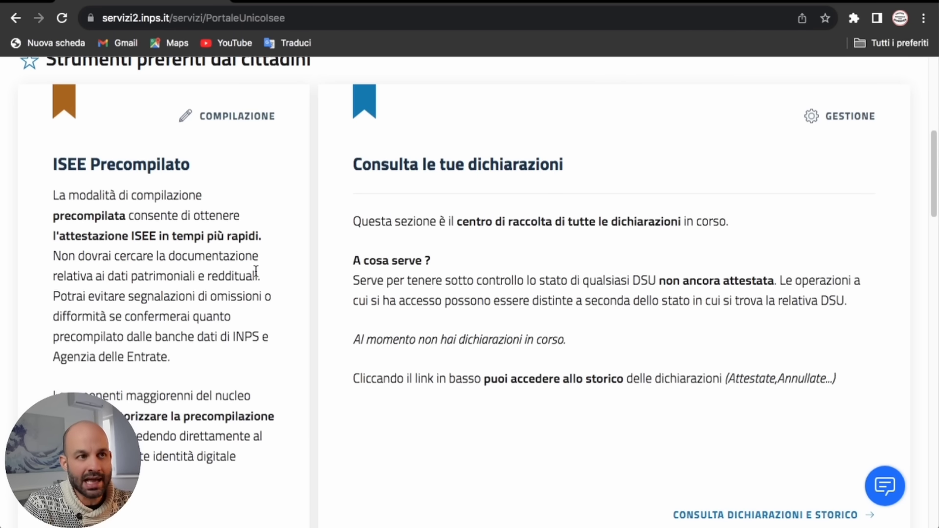
pyautogui.scroll(-4, 256, 272)
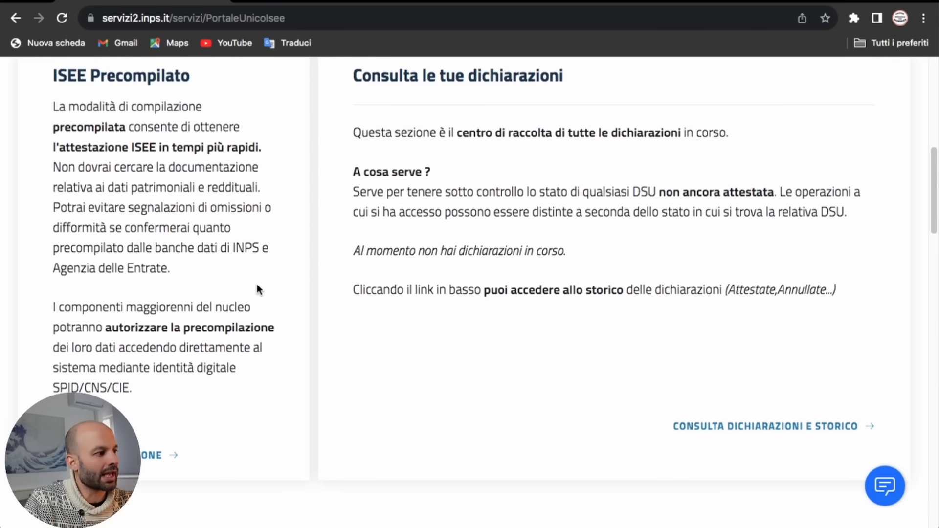
pyautogui.click(157, 457)
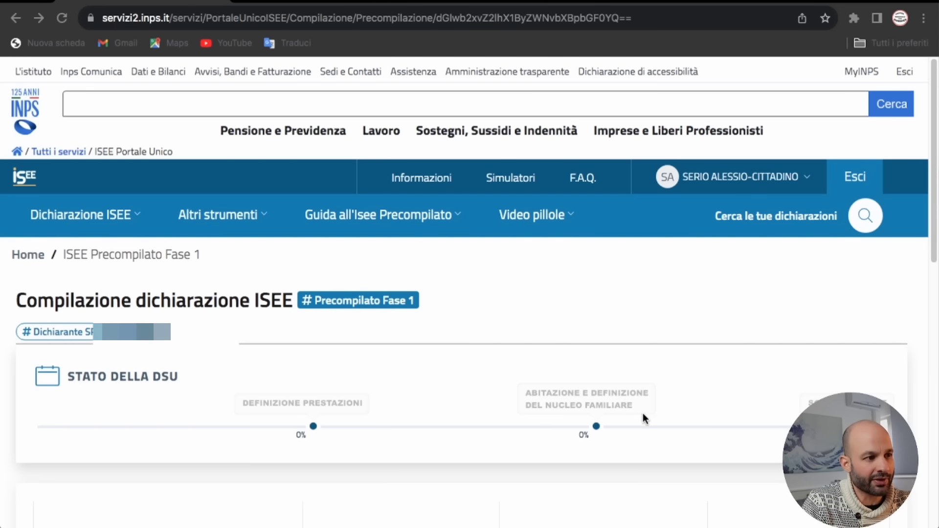
# Step: Consent to the art. 13 Reg. UE 2016/679 privacy notice and continue to Prestazioni
pyautogui.scroll(-1, 720, 396)
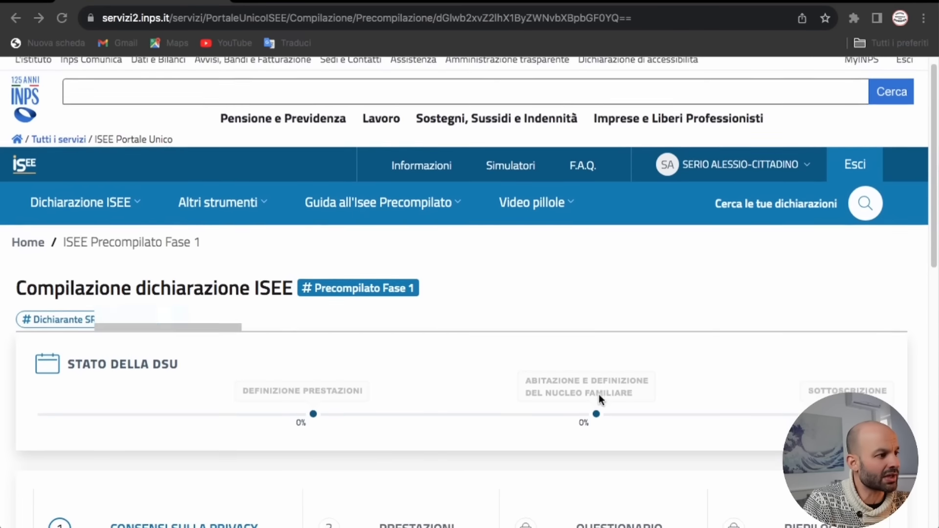
pyautogui.scroll(-3, 600, 400)
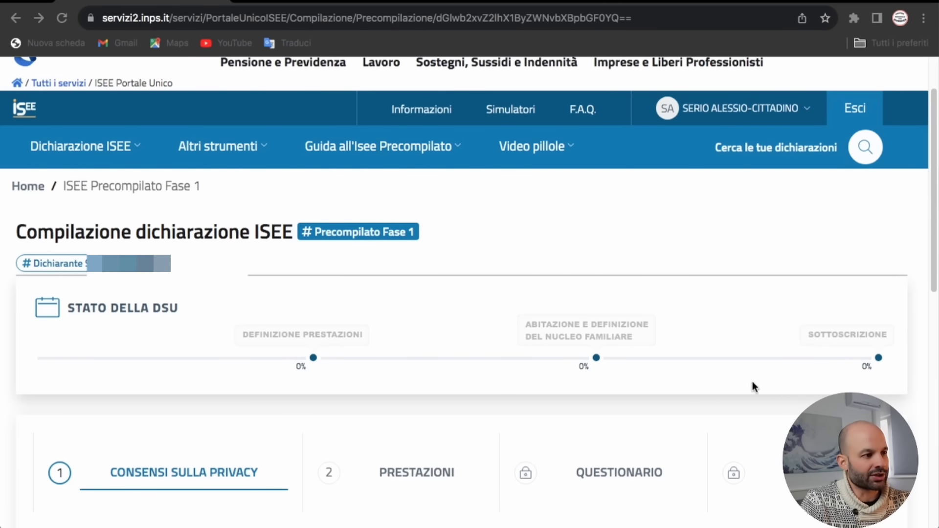
pyautogui.scroll(-10, 473, 383)
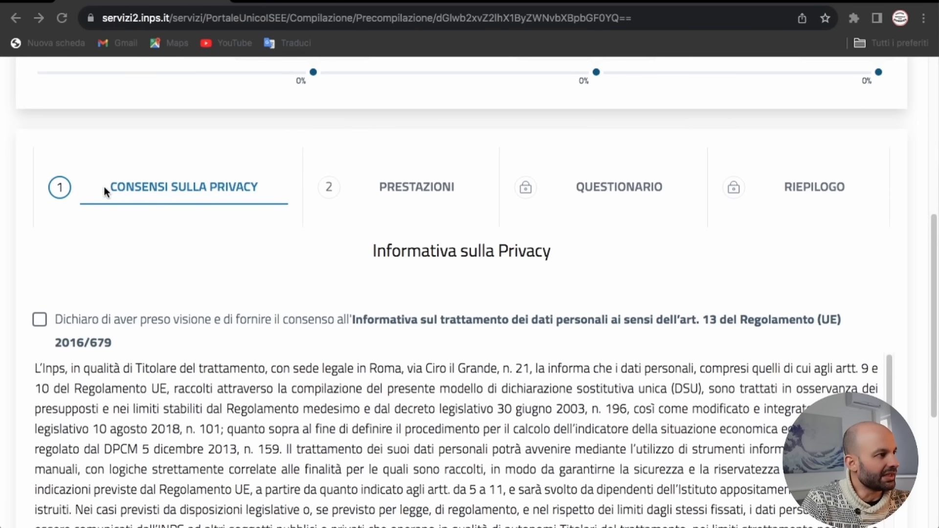
pyautogui.click(39, 319)
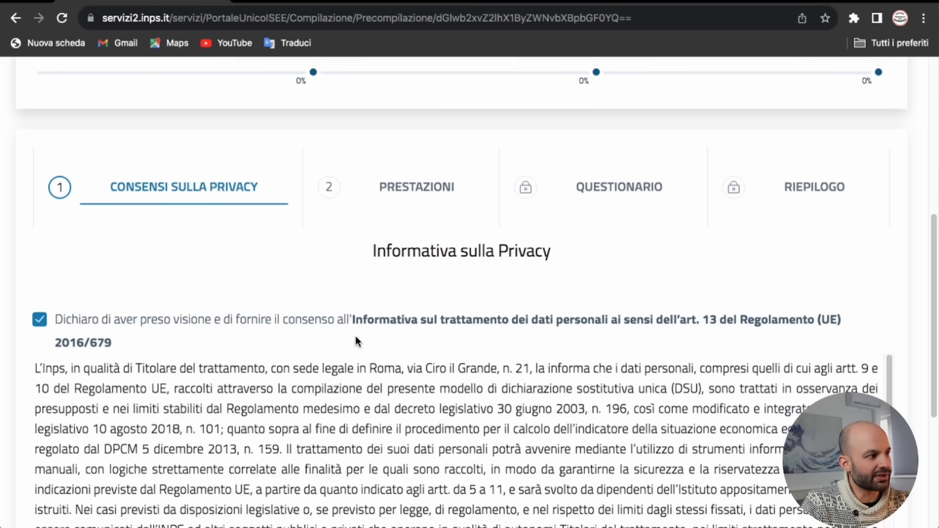
pyautogui.scroll(-5, 395, 341)
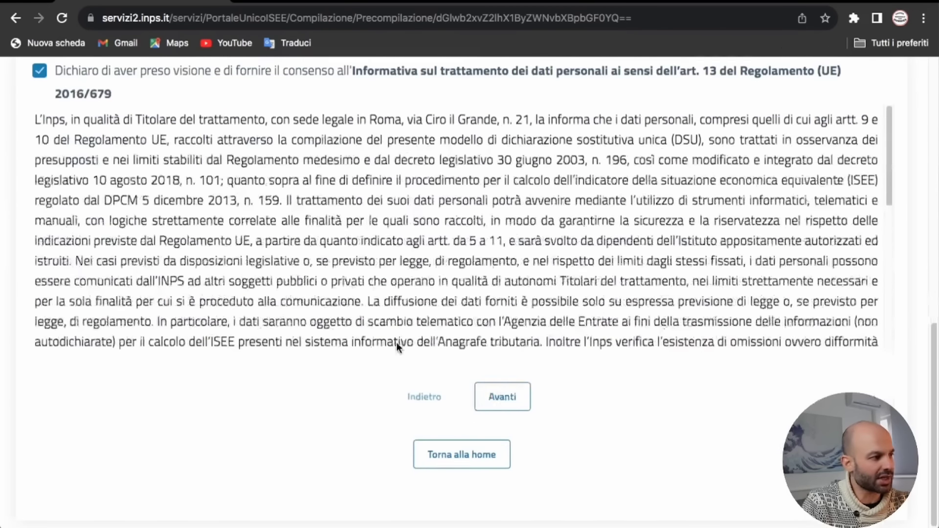
pyautogui.click(504, 399)
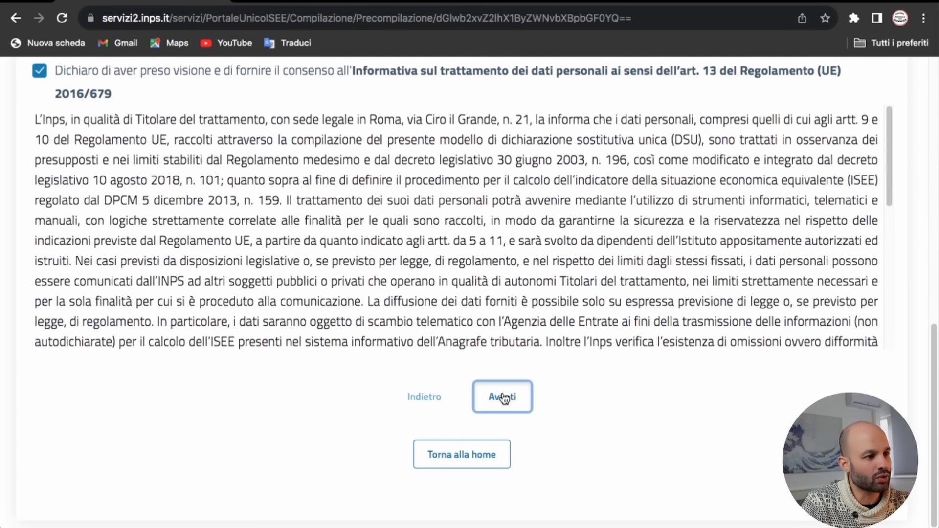
# Step: Turn on Assegno unico universale figli and Servizi persona | Reddito e casa | Agevolate minorenni, then continue
pyautogui.scroll(10, 379, 290)
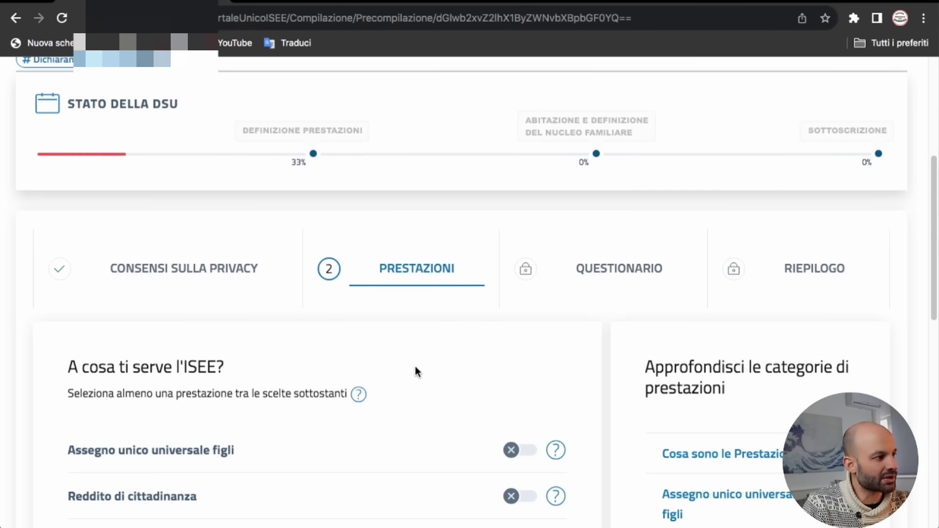
pyautogui.scroll(-4, 415, 368)
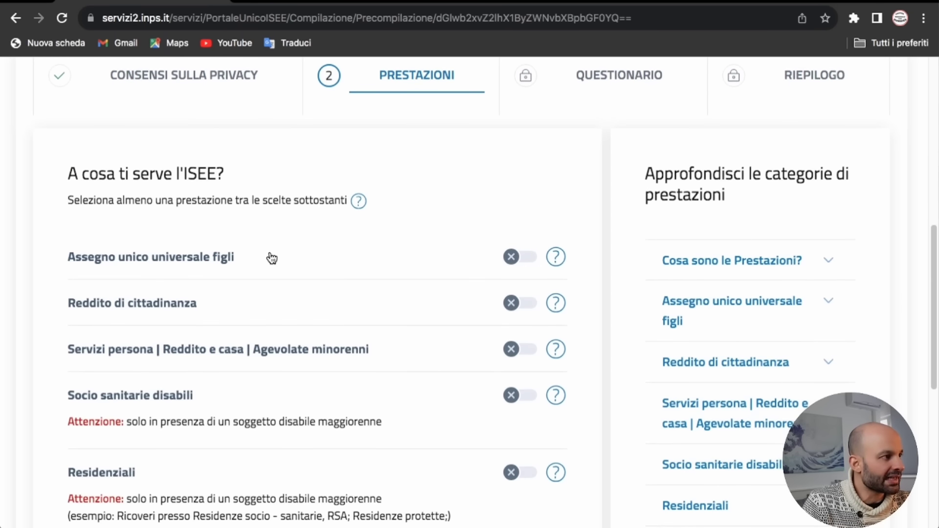
pyautogui.scroll(-1, 355, 242)
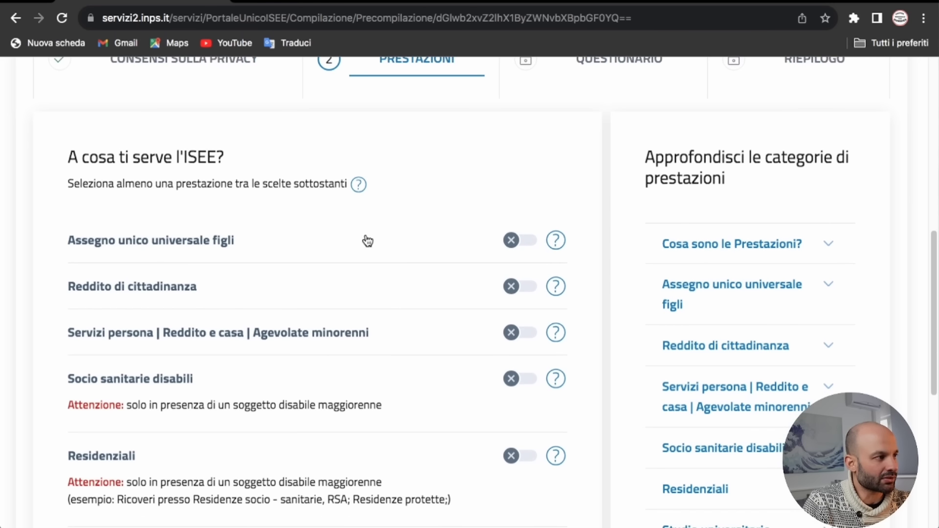
pyautogui.click(518, 249)
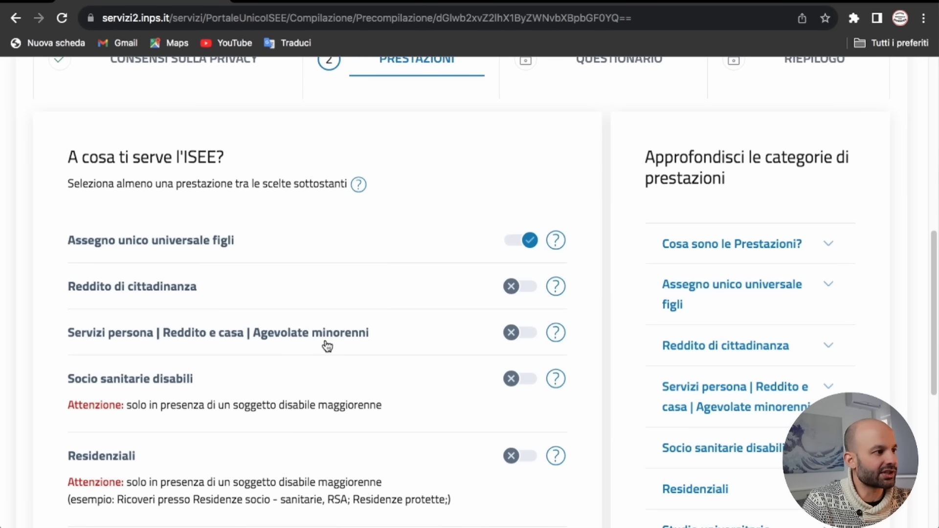
pyautogui.click(515, 335)
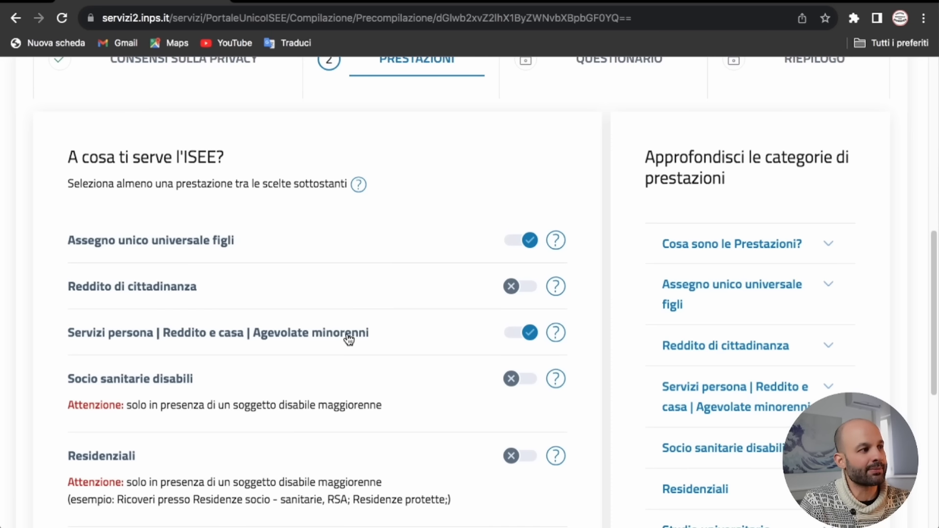
pyautogui.scroll(-1, 323, 337)
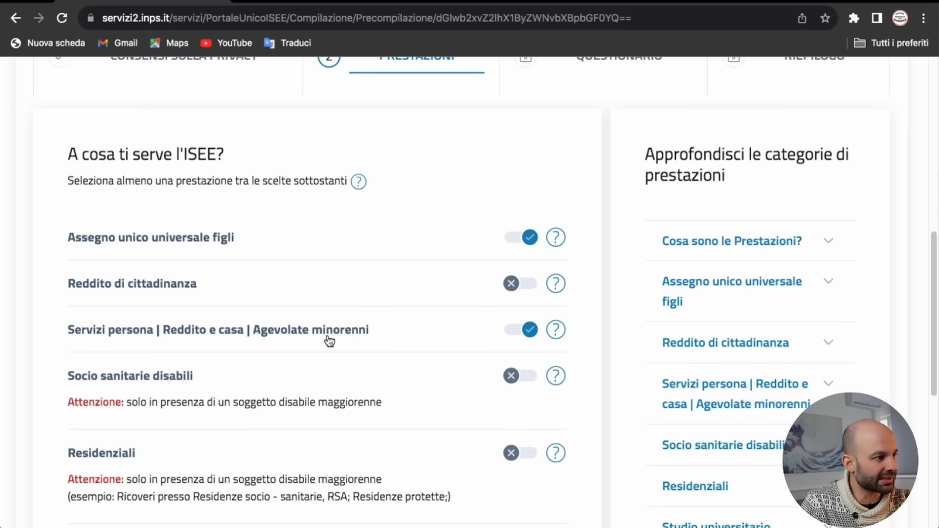
pyautogui.scroll(-3, 337, 331)
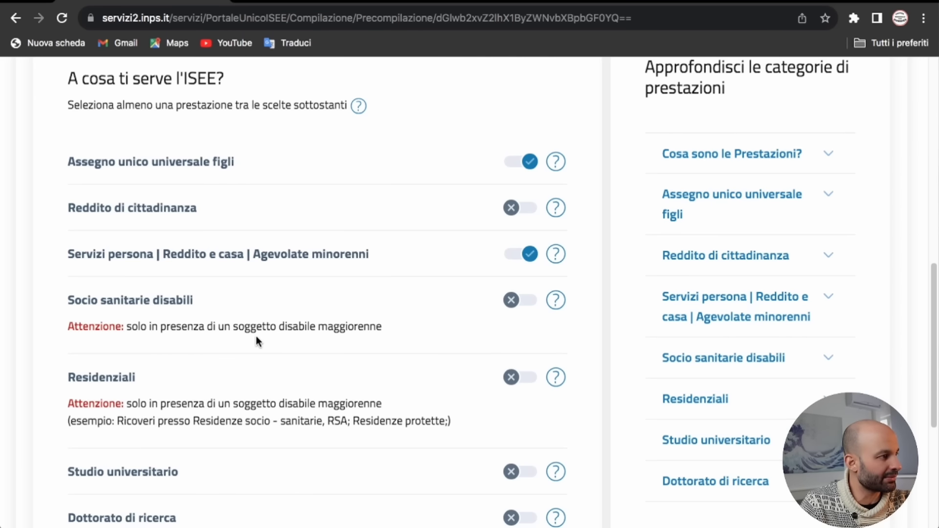
pyautogui.scroll(-3, 287, 342)
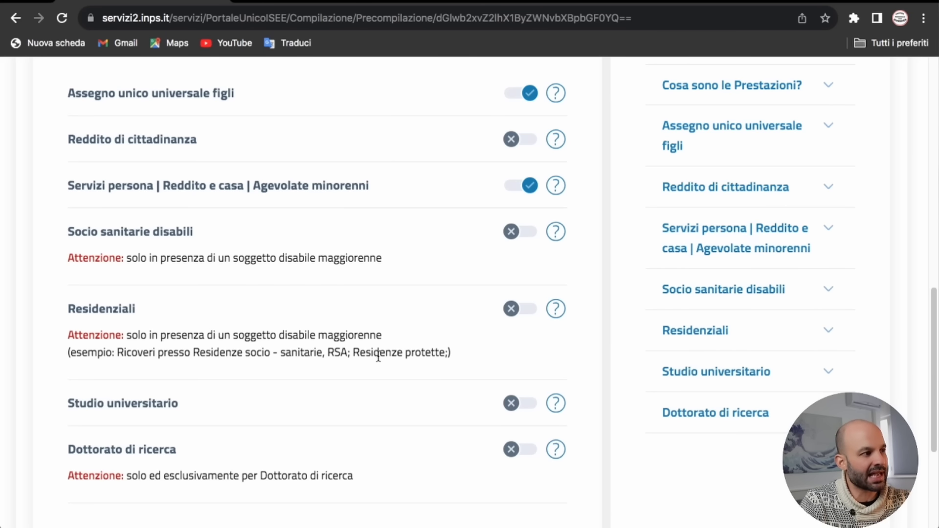
pyautogui.scroll(-1, 461, 349)
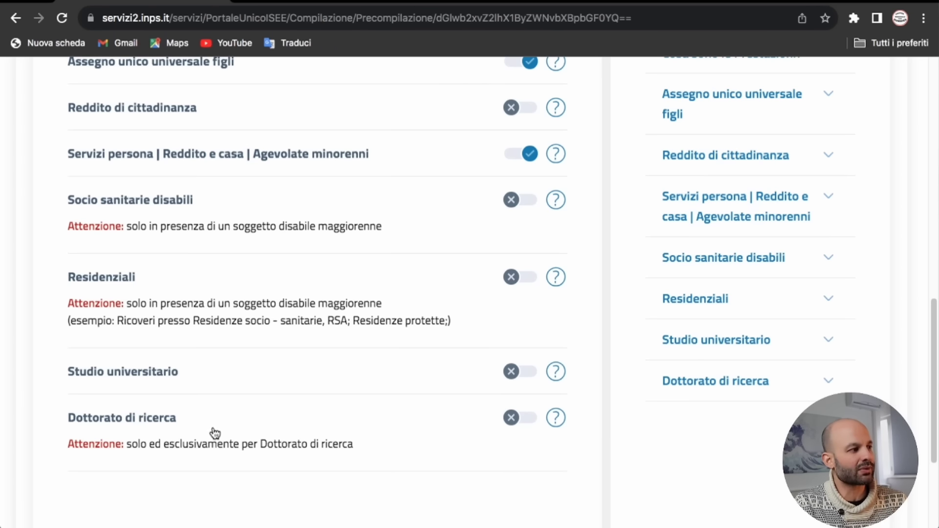
pyautogui.scroll(5, 315, 420)
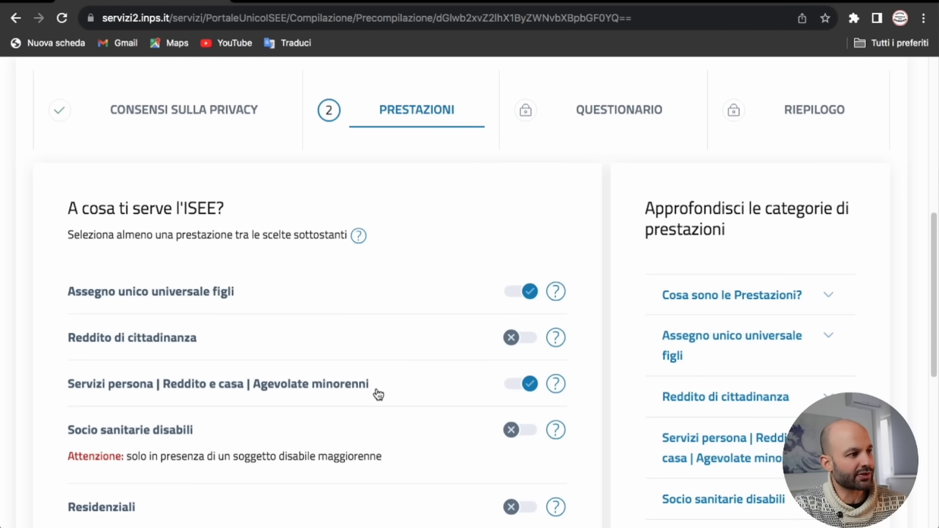
pyautogui.scroll(-8, 375, 392)
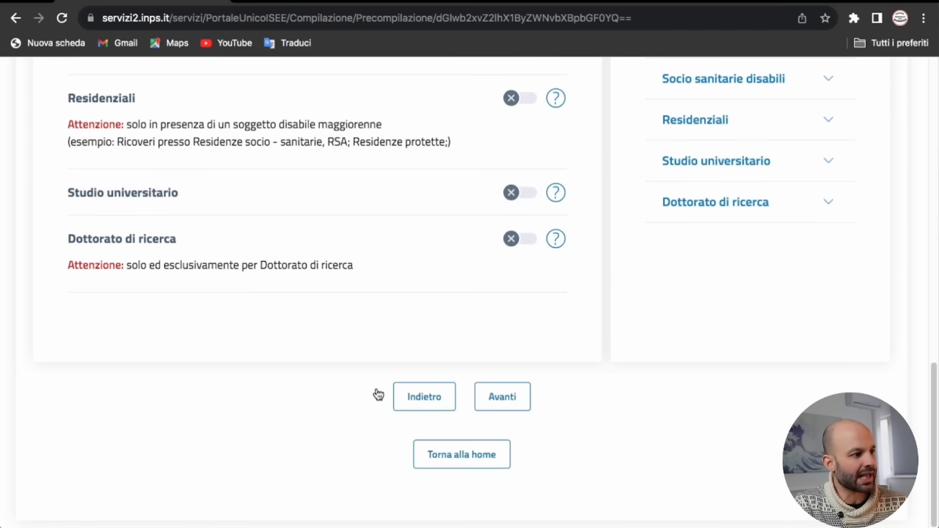
pyautogui.click(504, 400)
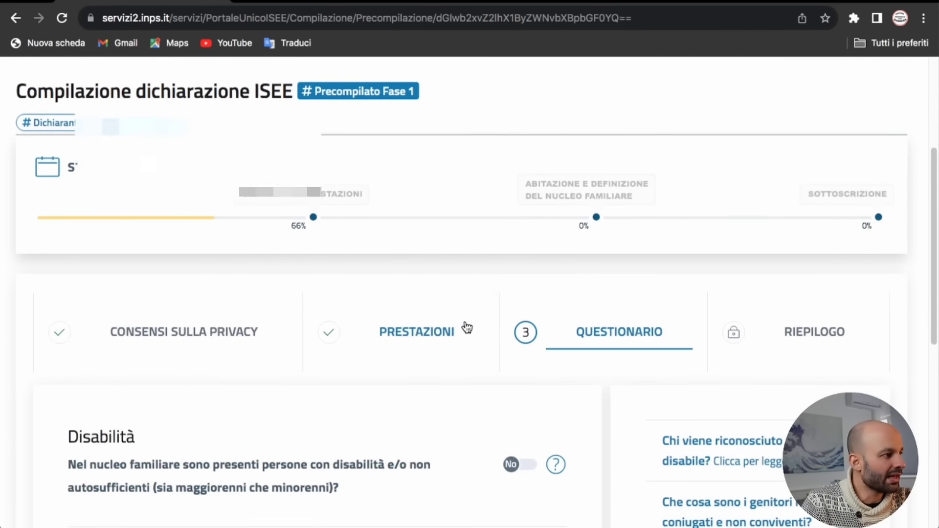
# Step: Keep the disability and minor-children benefit questions at No and continue to the DSU type page
pyautogui.scroll(-3, 467, 328)
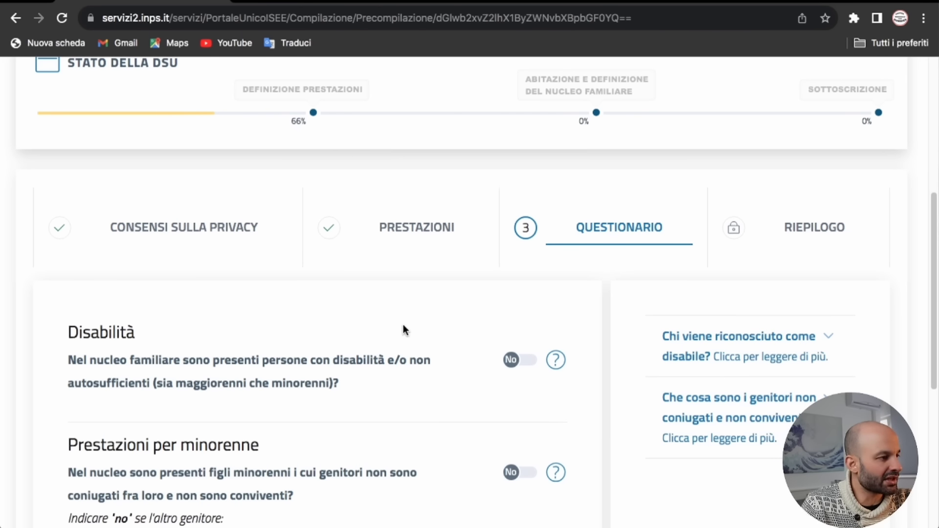
pyautogui.scroll(-3, 403, 324)
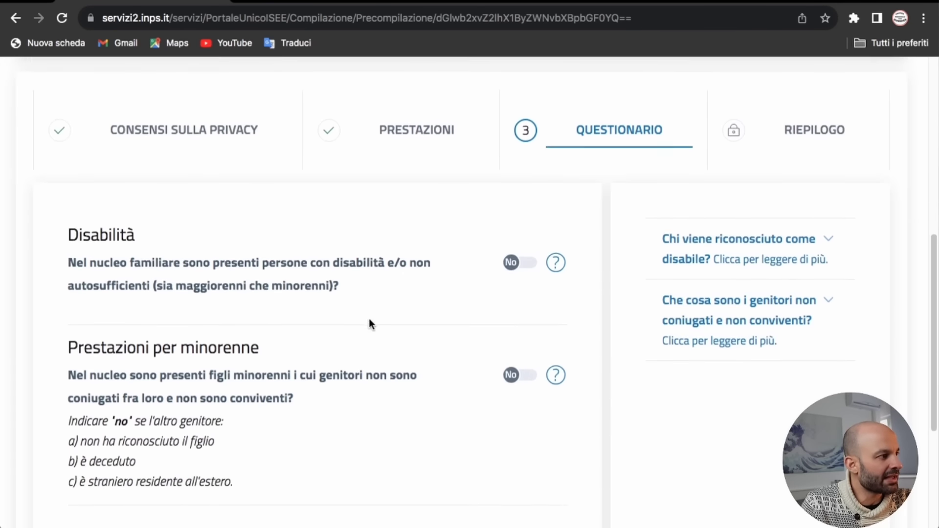
pyautogui.scroll(-1, 343, 308)
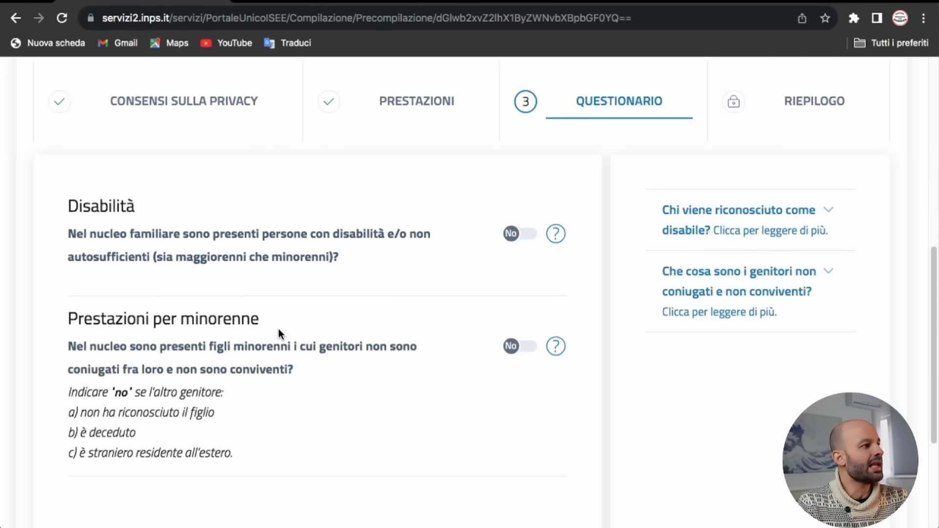
pyautogui.scroll(-1, 278, 329)
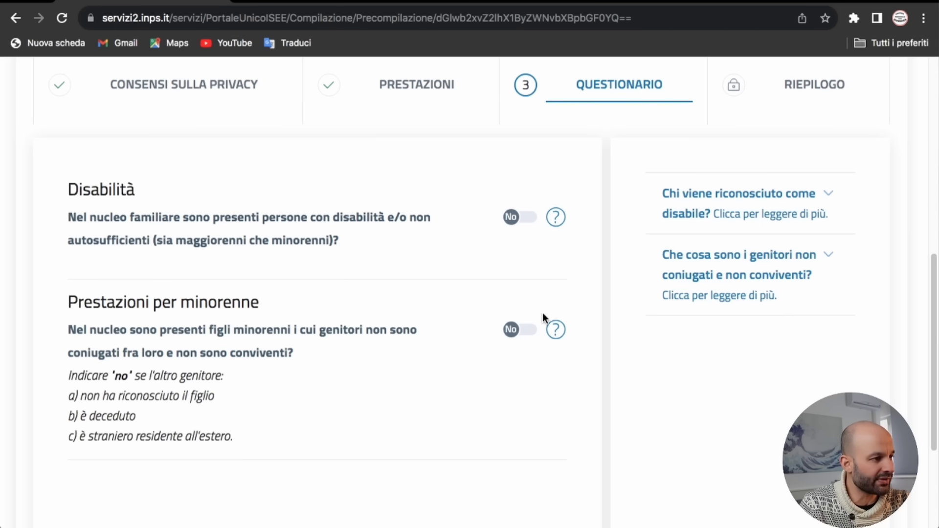
pyautogui.scroll(-2, 561, 366)
pyautogui.scroll(-2, 565, 367)
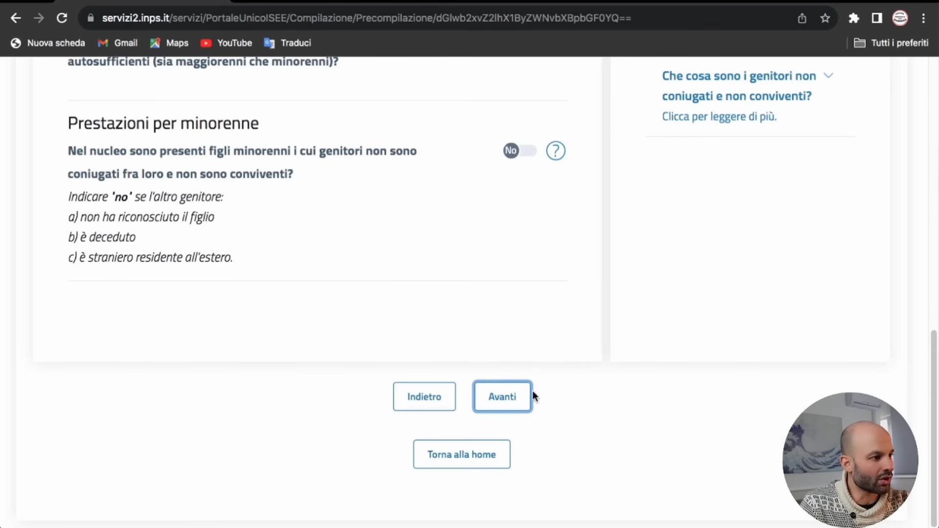
pyautogui.click(509, 396)
# Step: Accept the Riepilogo of benefits leading to a DSU Mini and confirm with 'SI, CONTINUA!'
pyautogui.scroll(8, 467, 315)
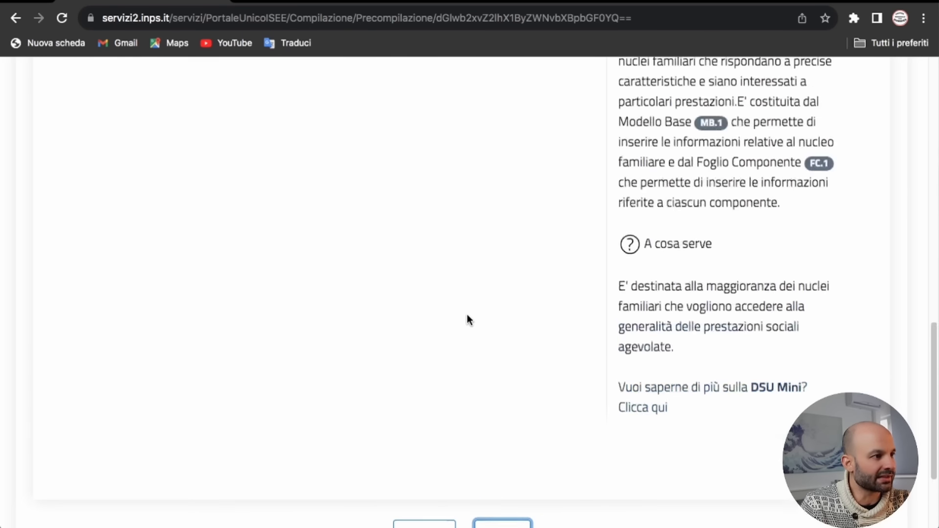
pyautogui.scroll(6, 466, 321)
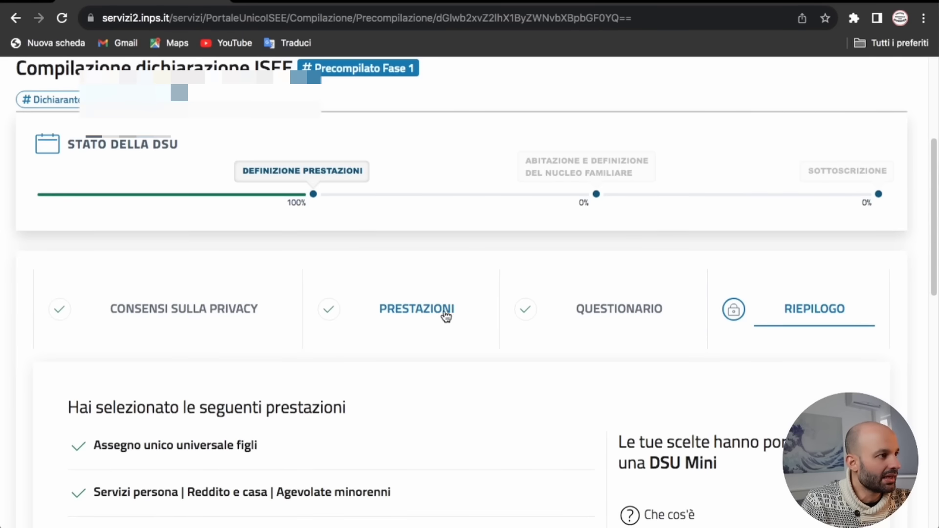
pyautogui.scroll(-2, 409, 319)
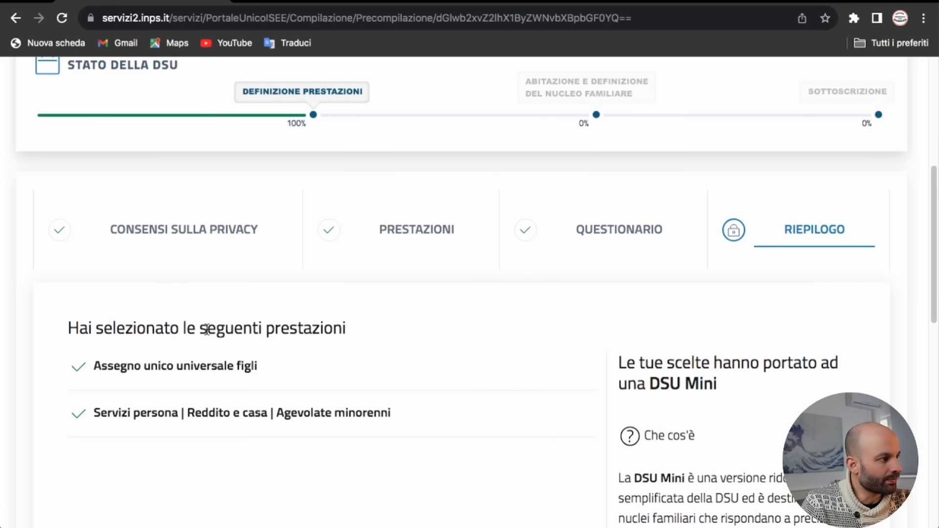
pyautogui.scroll(-1, 306, 348)
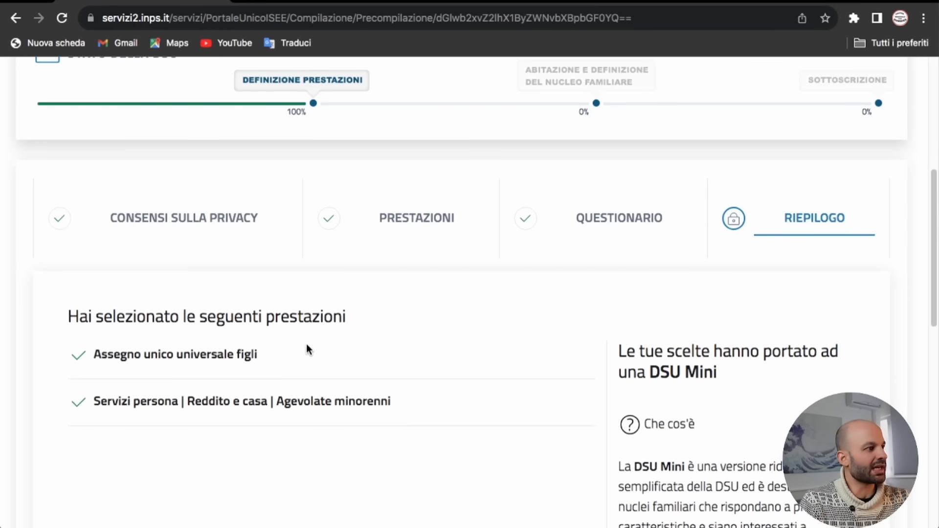
pyautogui.scroll(-1, 313, 350)
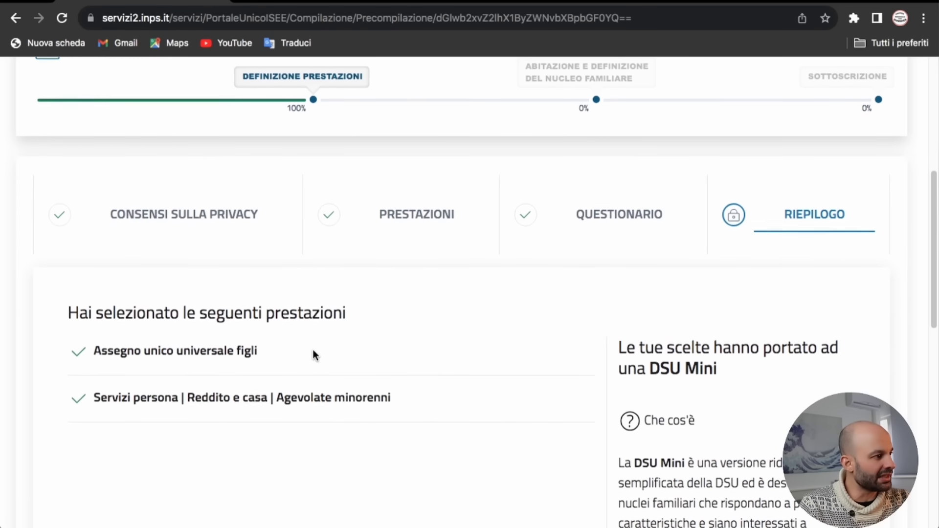
pyautogui.scroll(-5, 421, 384)
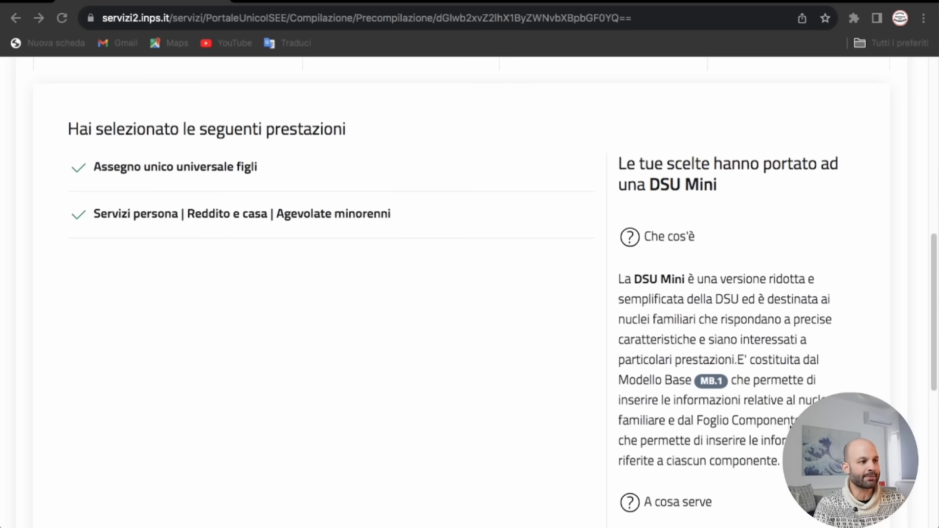
pyautogui.scroll(-5, 469, 294)
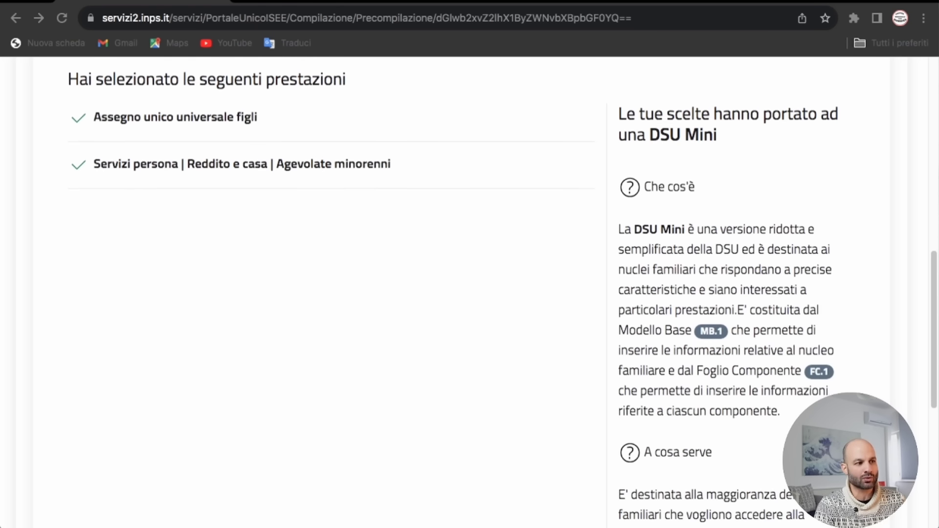
pyautogui.scroll(-4, 727, 436)
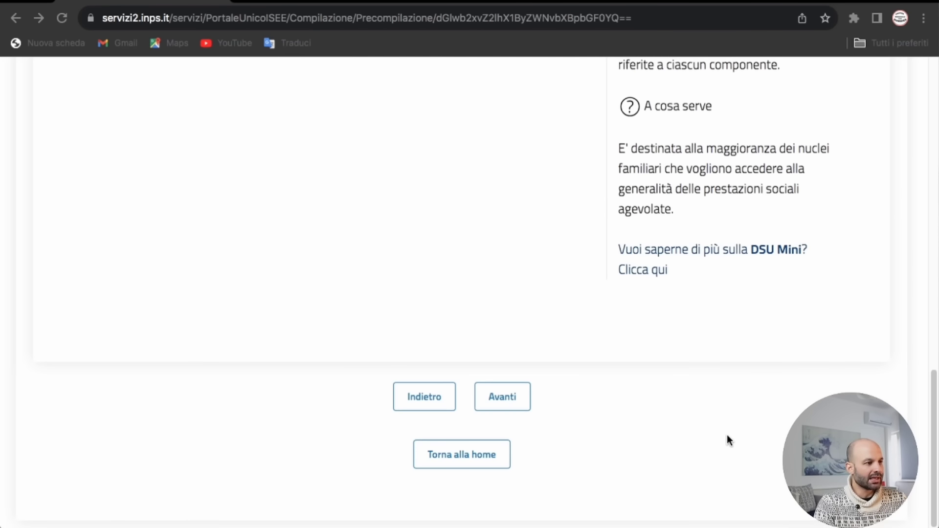
pyautogui.click(512, 396)
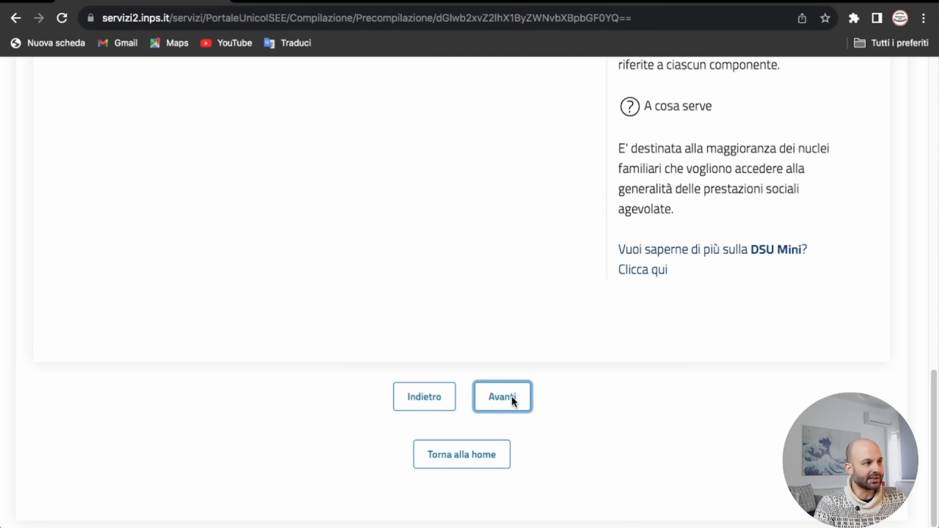
pyautogui.click(512, 396)
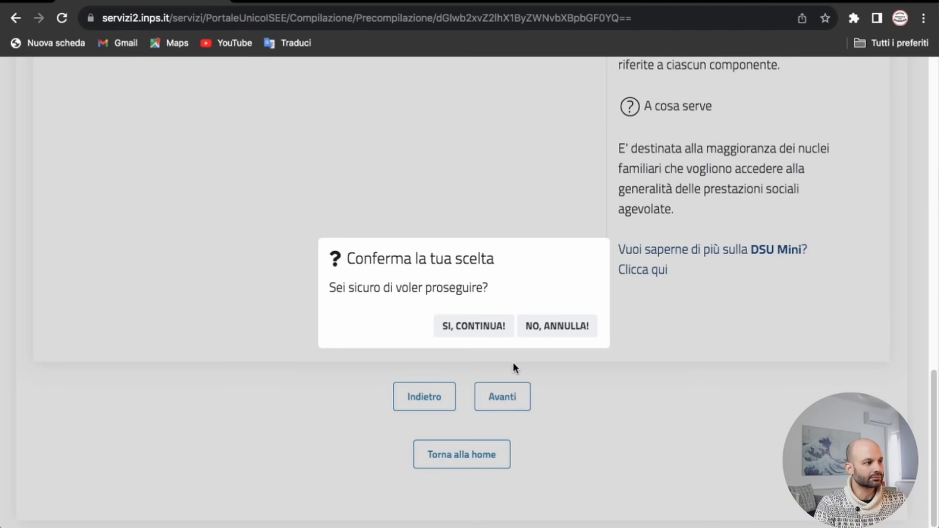
pyautogui.click(467, 334)
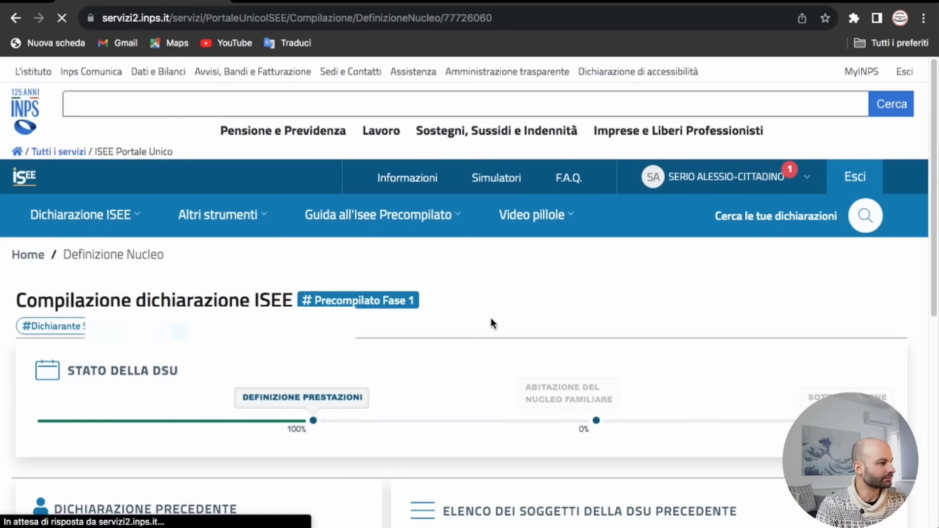
# Step: Keep importing data from the 15/04/2023 DSU, then save the household step and confirm
pyautogui.scroll(-1, 369, 318)
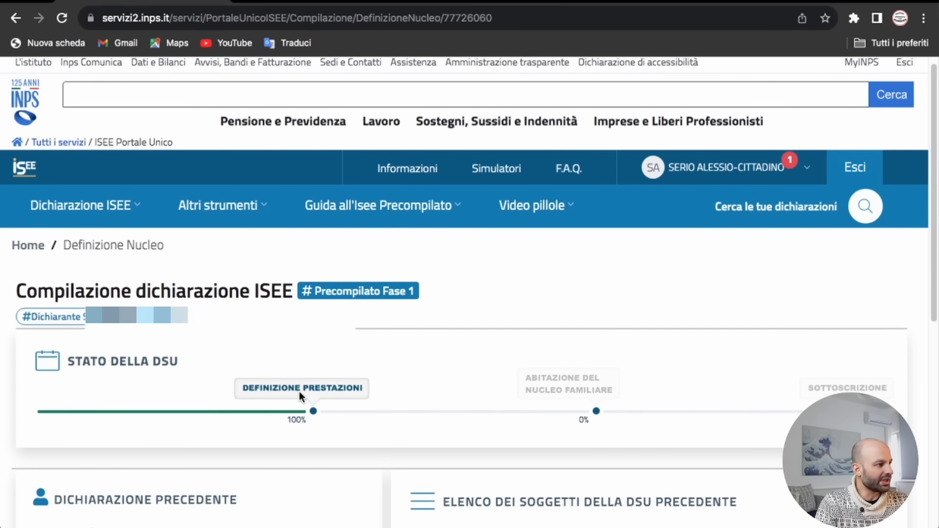
pyautogui.scroll(-3, 338, 396)
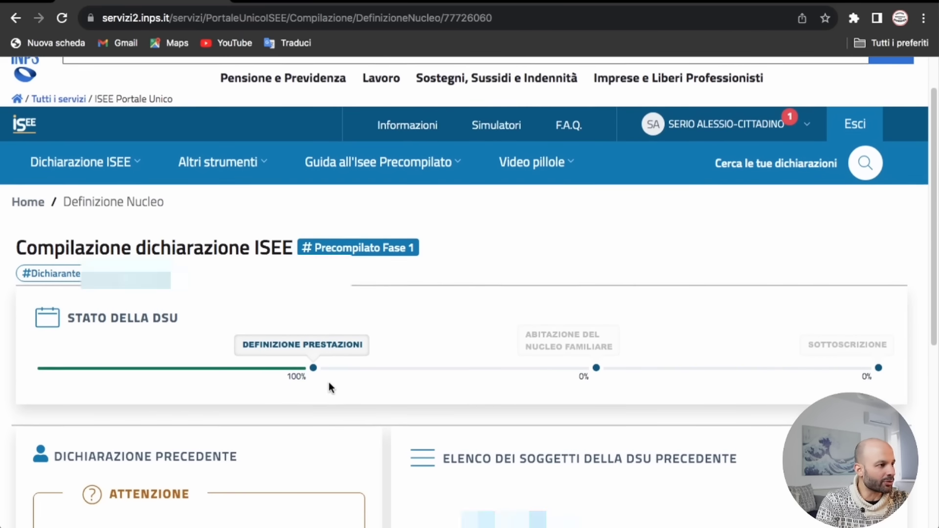
pyautogui.scroll(-3, 327, 352)
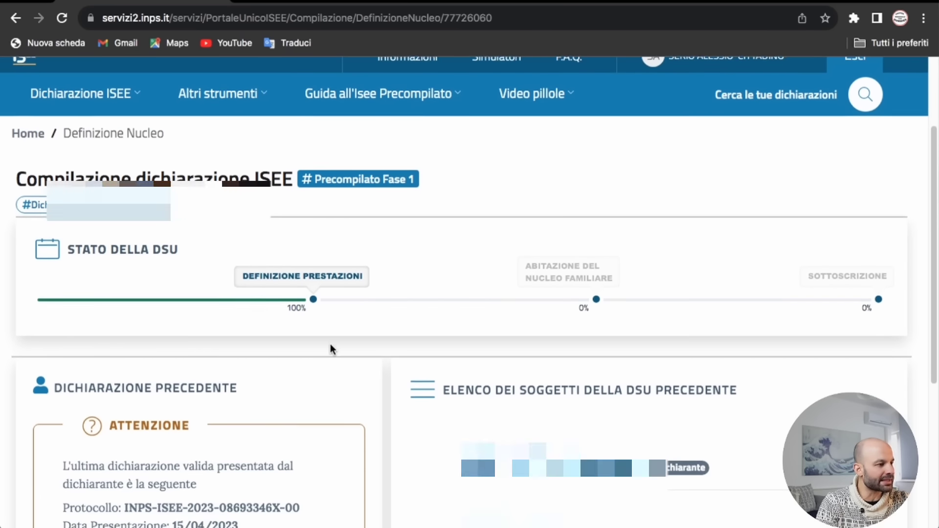
pyautogui.scroll(-1, 332, 344)
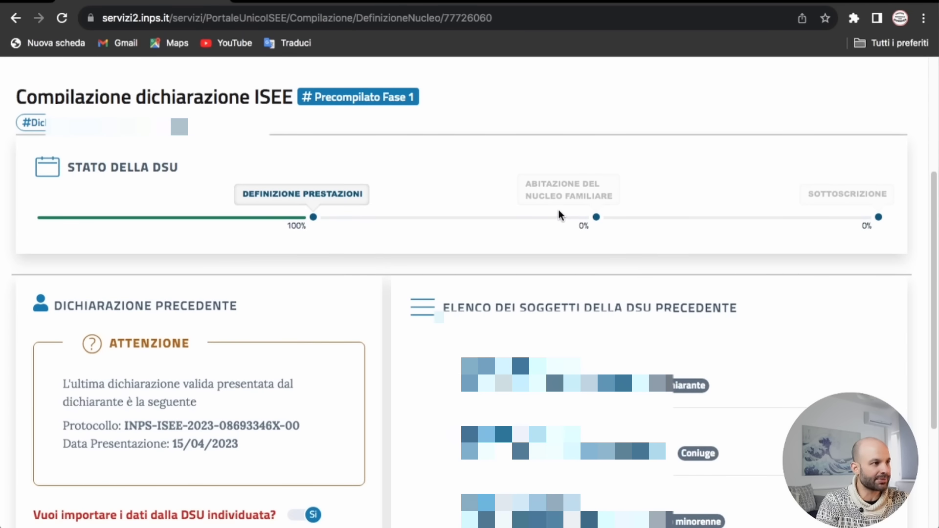
pyautogui.scroll(-4, 411, 259)
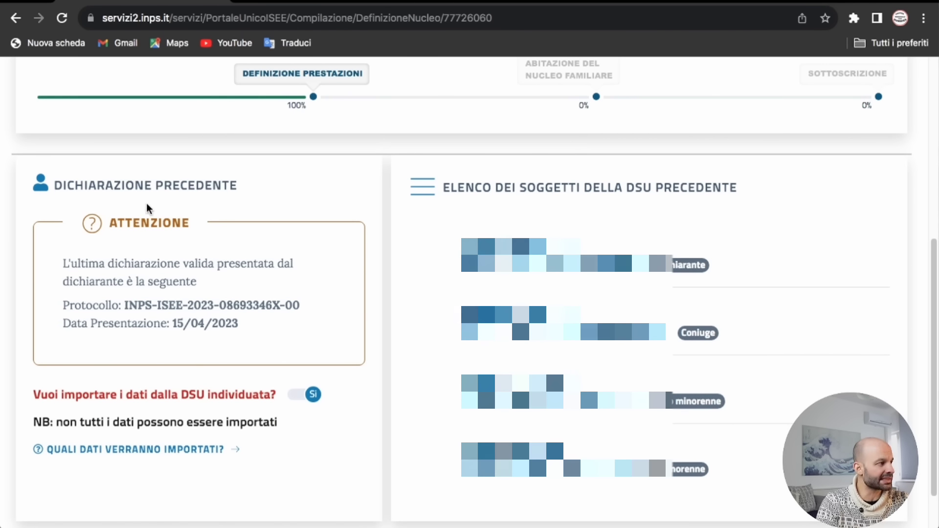
pyautogui.scroll(-2, 148, 297)
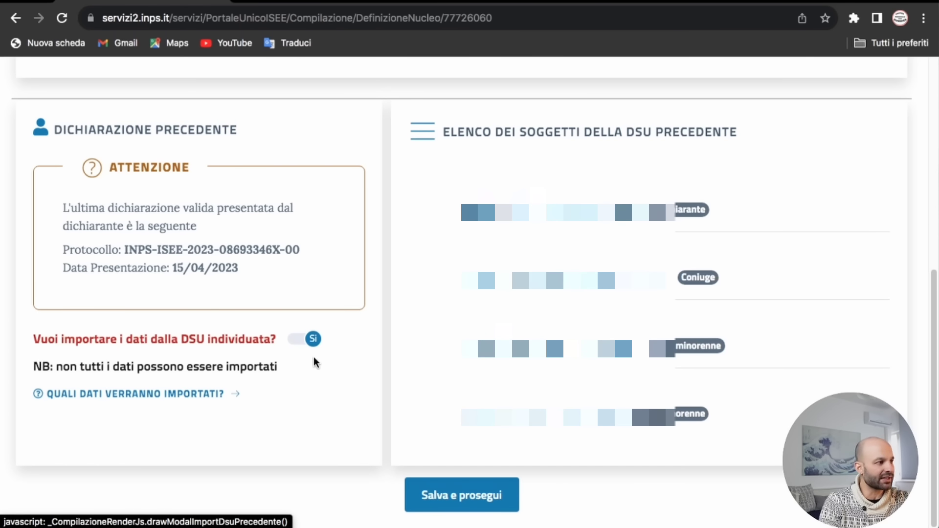
pyautogui.click(302, 345)
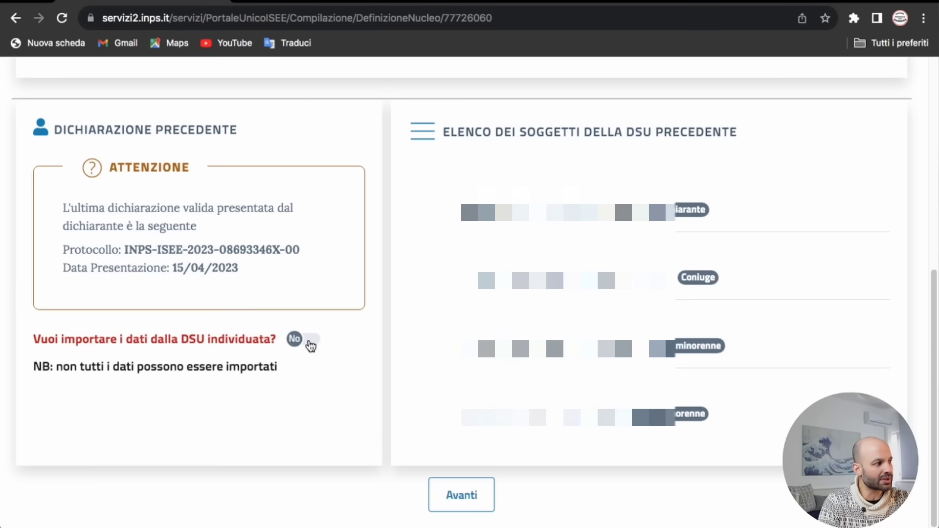
pyautogui.click(310, 345)
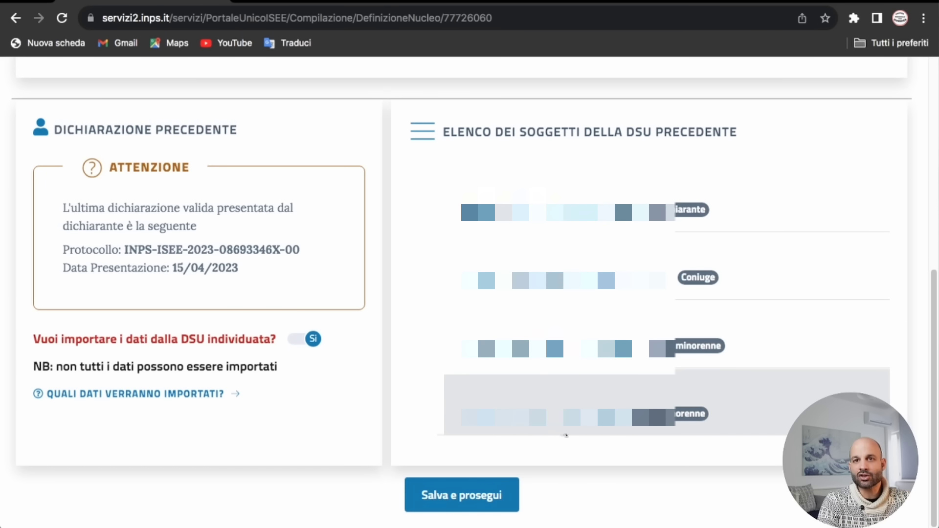
pyautogui.click(465, 496)
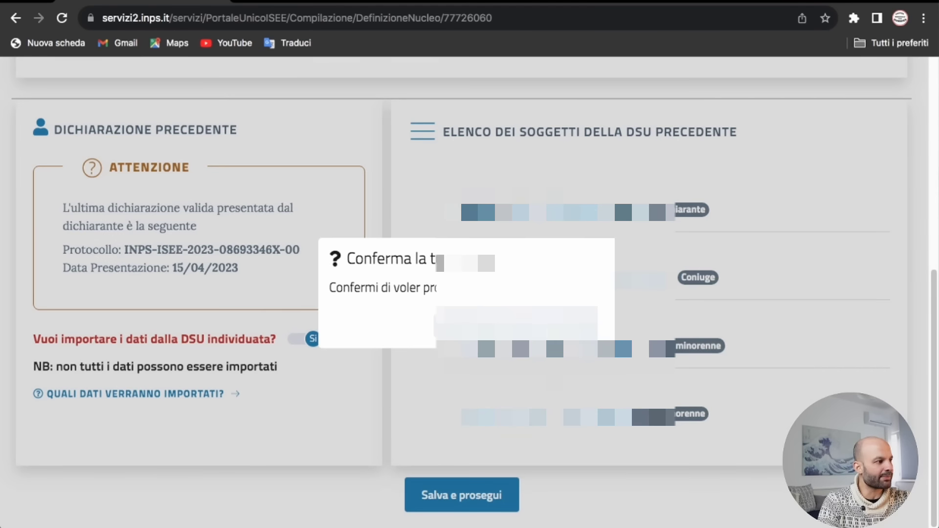
pyautogui.click(479, 326)
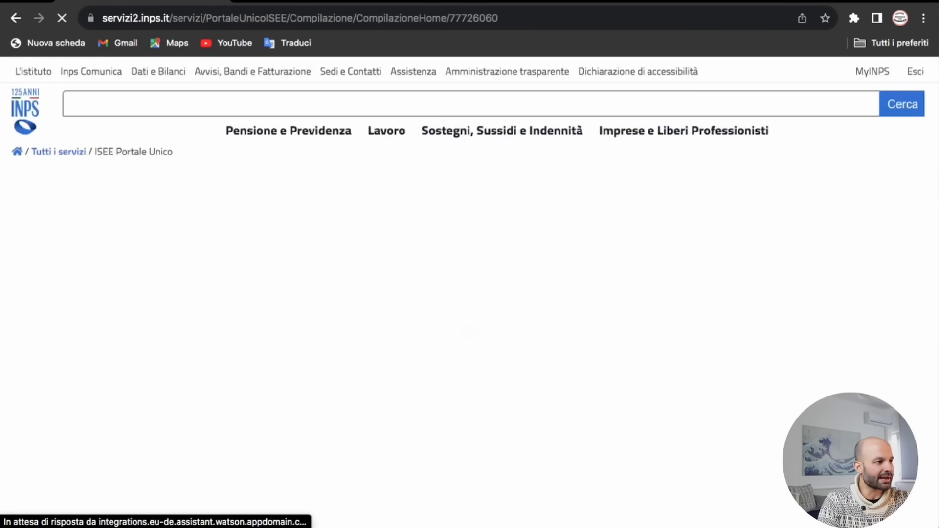
# Step: Switch precompilation authorization to Dati di Riscontro, confirm it, and review the Nucleo Familiare table
pyautogui.scroll(-2, 480, 325)
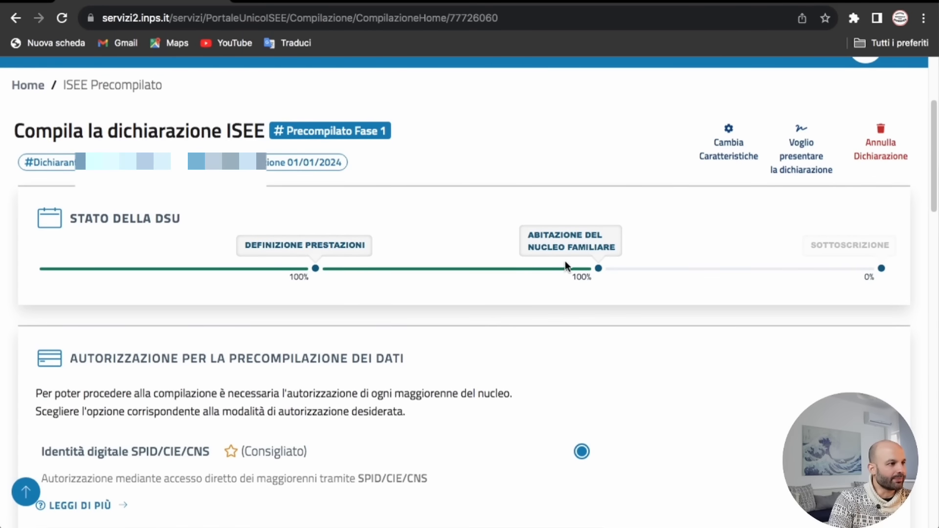
pyautogui.scroll(-3, 531, 274)
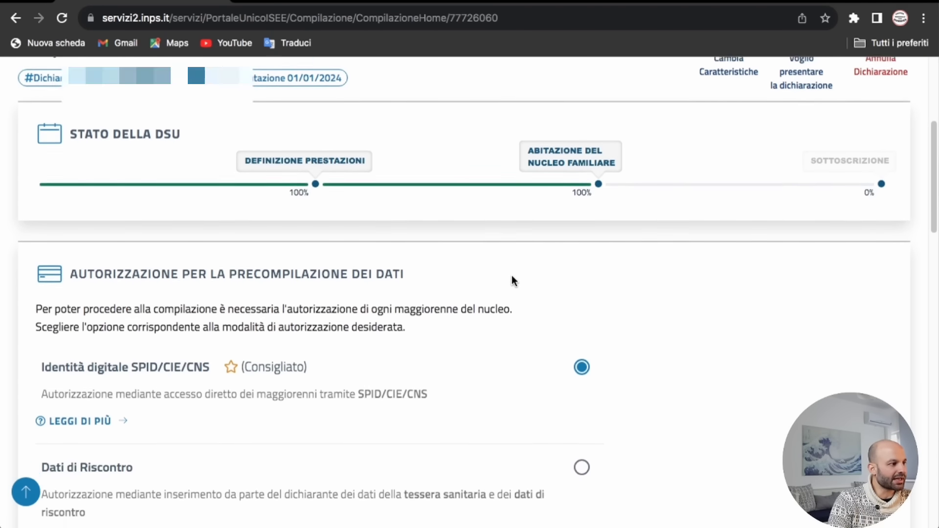
pyautogui.scroll(-2, 232, 312)
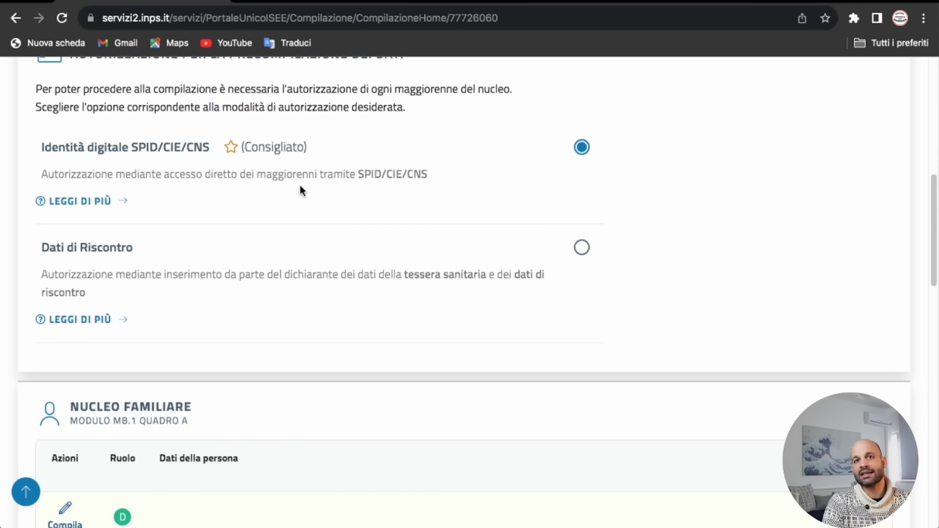
pyautogui.scroll(-2, 310, 188)
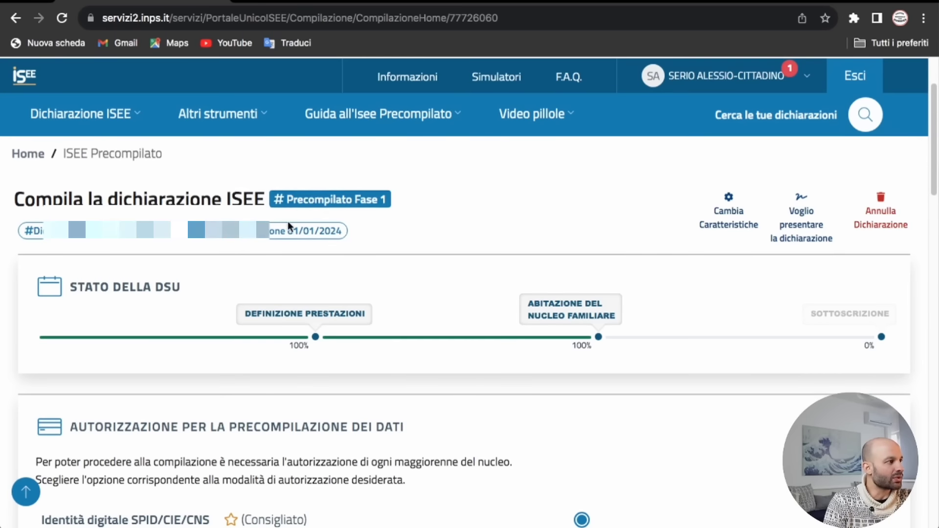
pyautogui.scroll(-5, 293, 225)
pyautogui.scroll(-1, 362, 255)
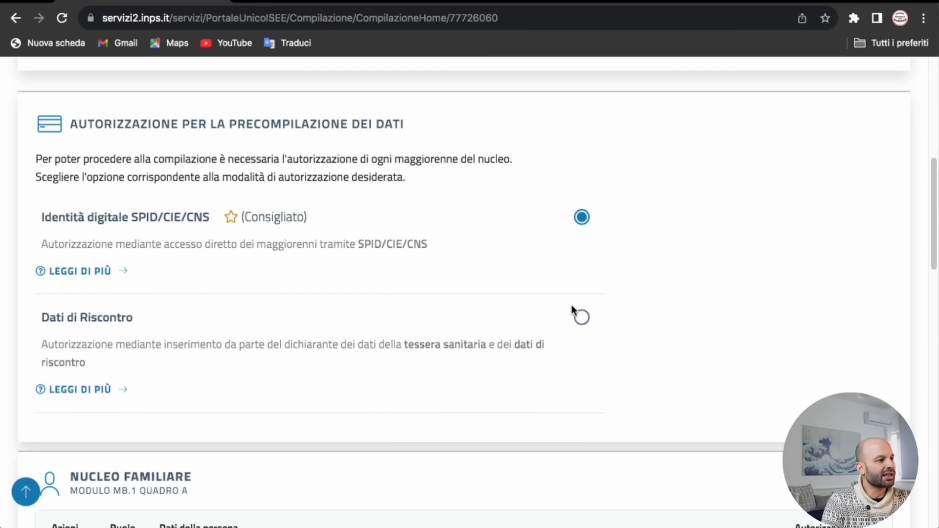
pyautogui.click(582, 317)
pyautogui.click(506, 345)
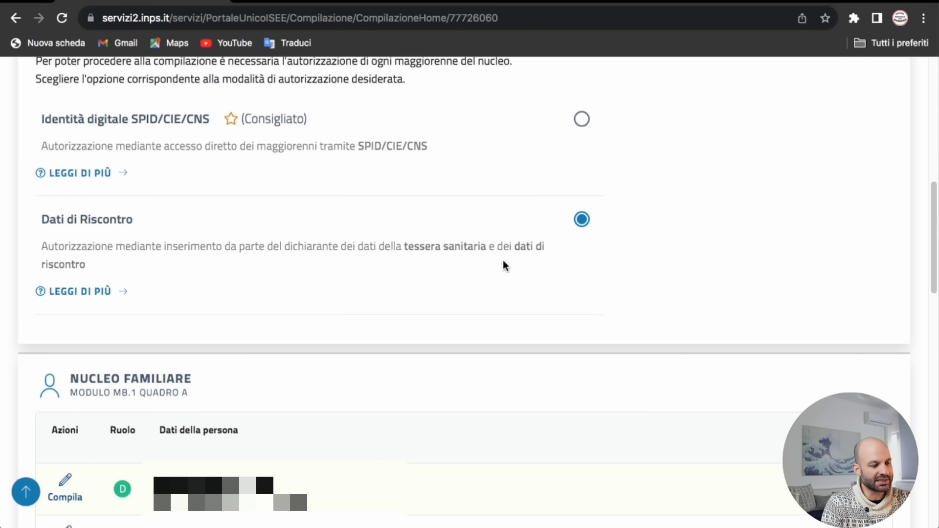
pyautogui.scroll(-5, 493, 276)
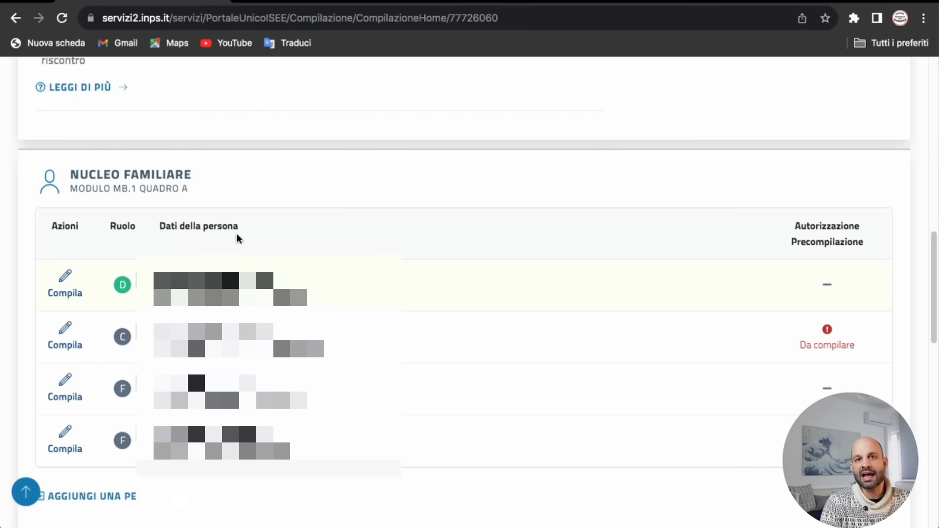
pyautogui.scroll(-3, 308, 237)
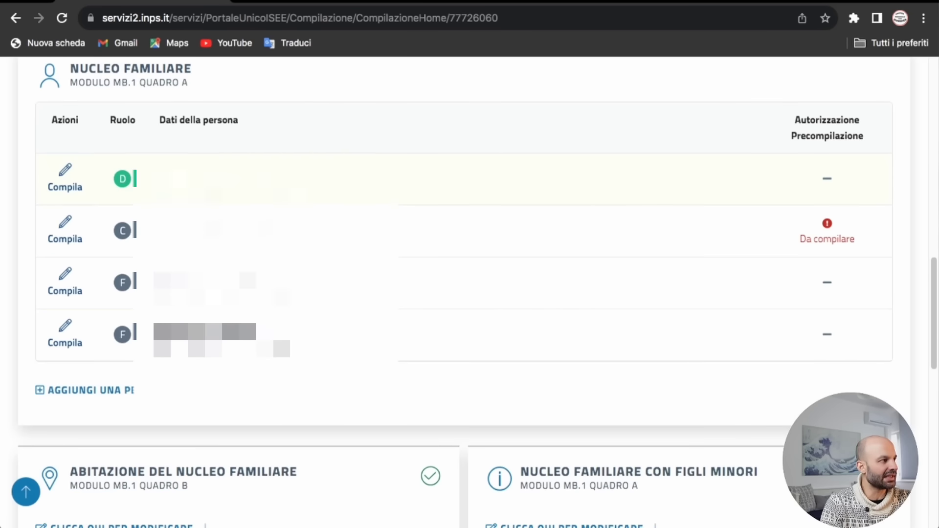
pyautogui.scroll(1, 76, 272)
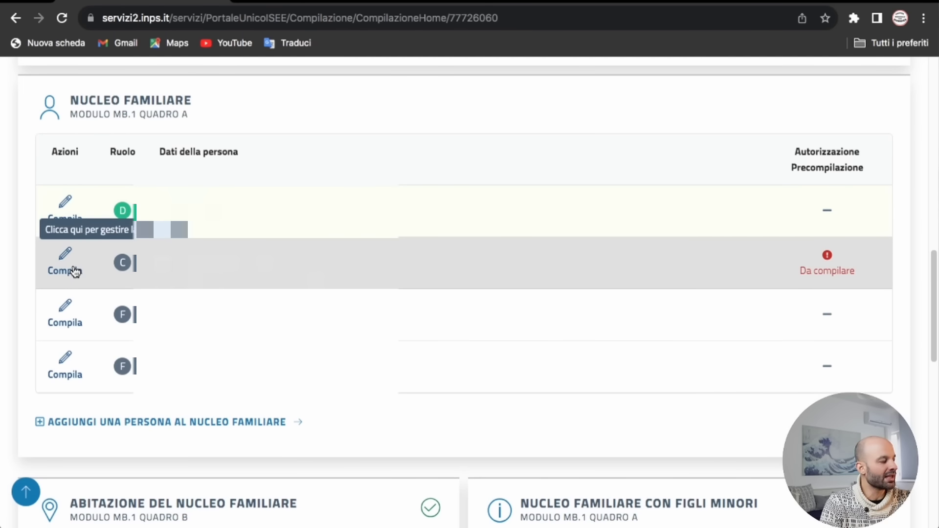
# Step: Open the second member's Dati di riscontro form, accept the delegation declaration, and show tessera sanitaria help
pyautogui.click(75, 272)
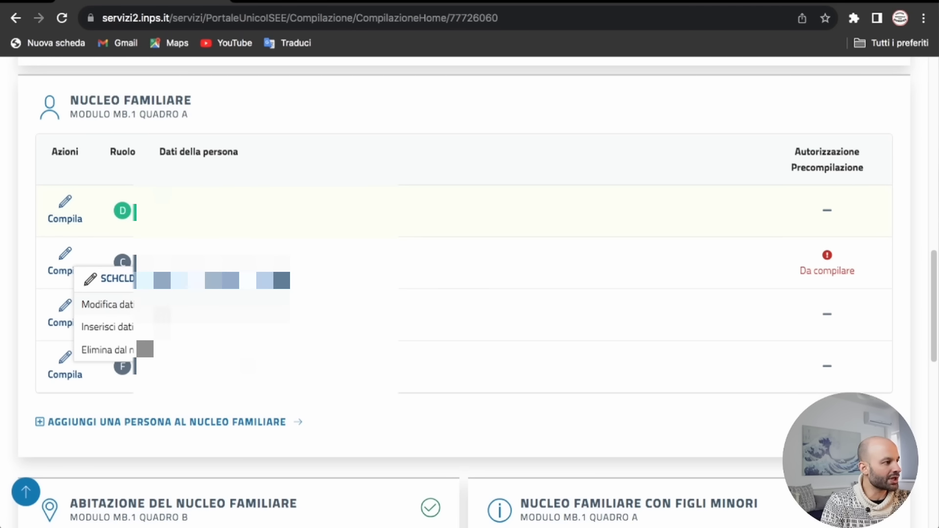
pyautogui.click(112, 327)
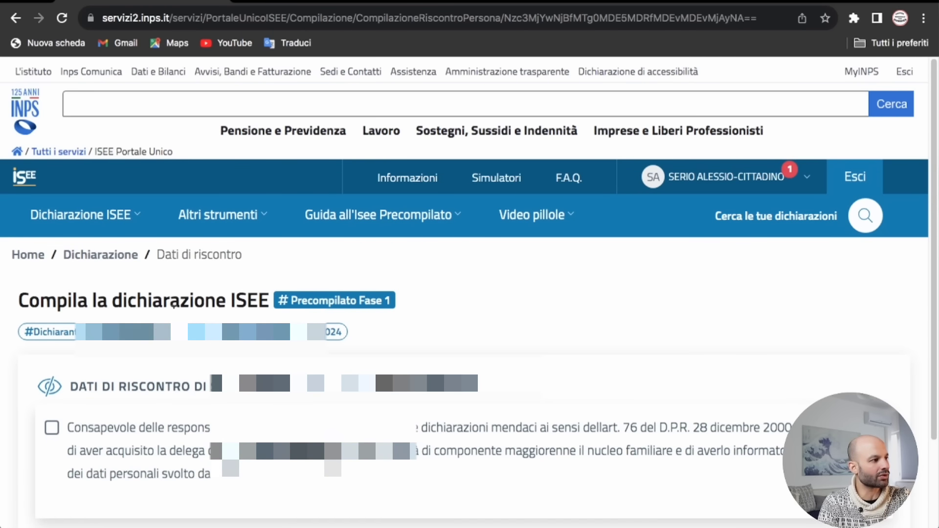
pyautogui.scroll(-3, 75, 339)
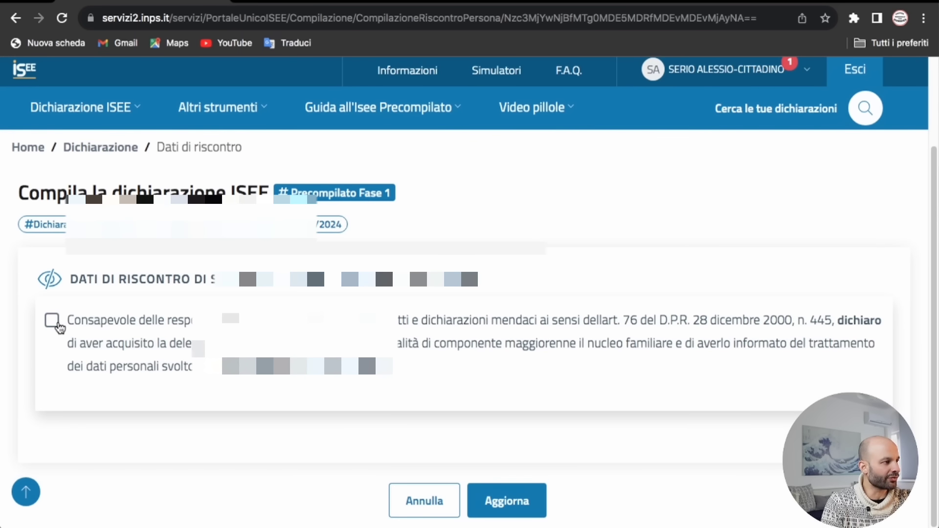
pyautogui.click(57, 324)
pyautogui.scroll(-5, 120, 347)
pyautogui.click(166, 217)
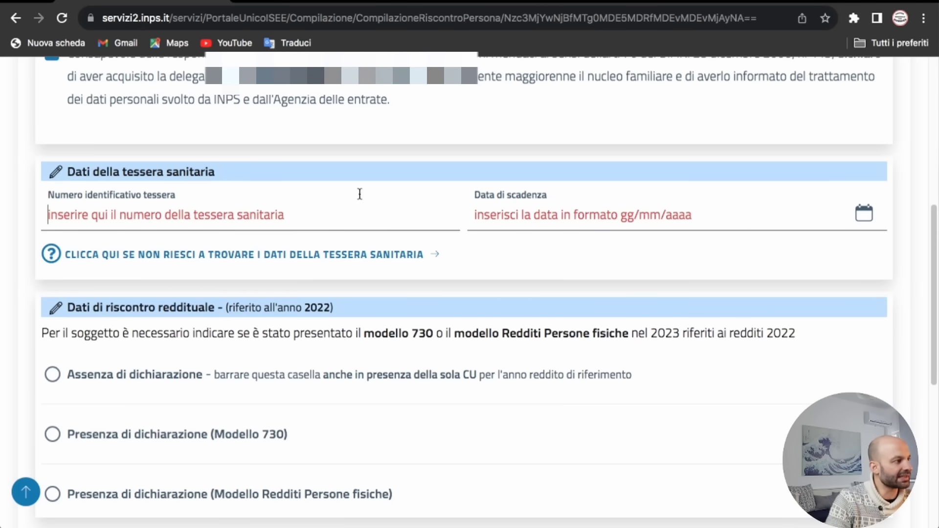
pyautogui.click(69, 259)
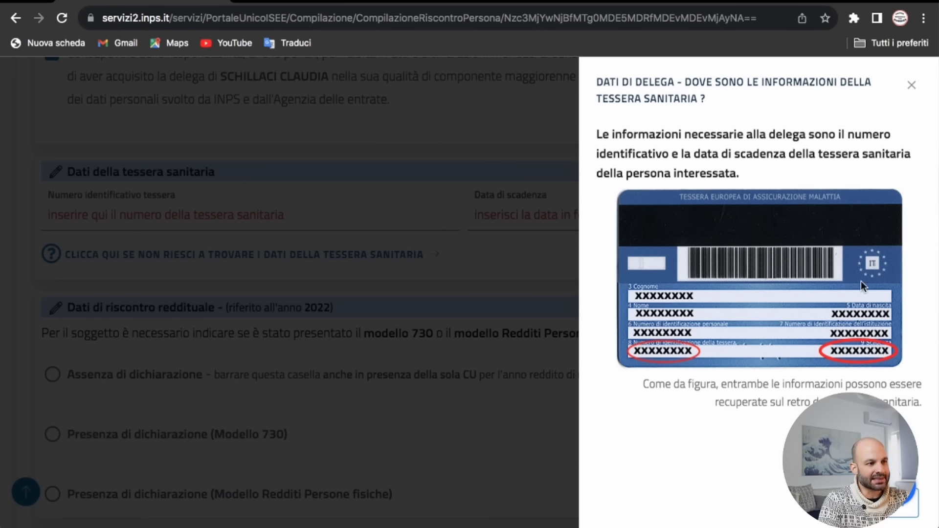
# Step: Paste the health card identification number and pick 07/10/2028 as its expiry date
pyautogui.click(150, 321)
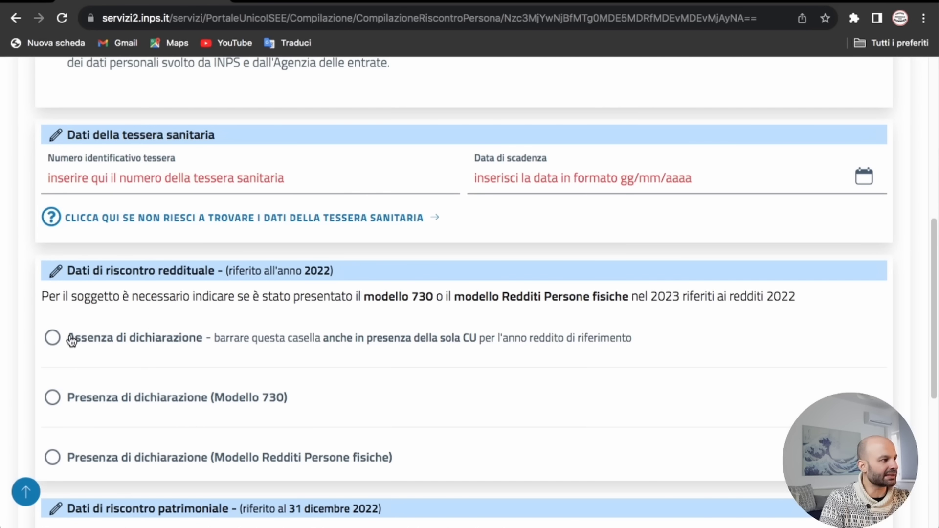
pyautogui.click(142, 185)
pyautogui.hotkey('ctrl', 'v')
pyautogui.press('Tab')
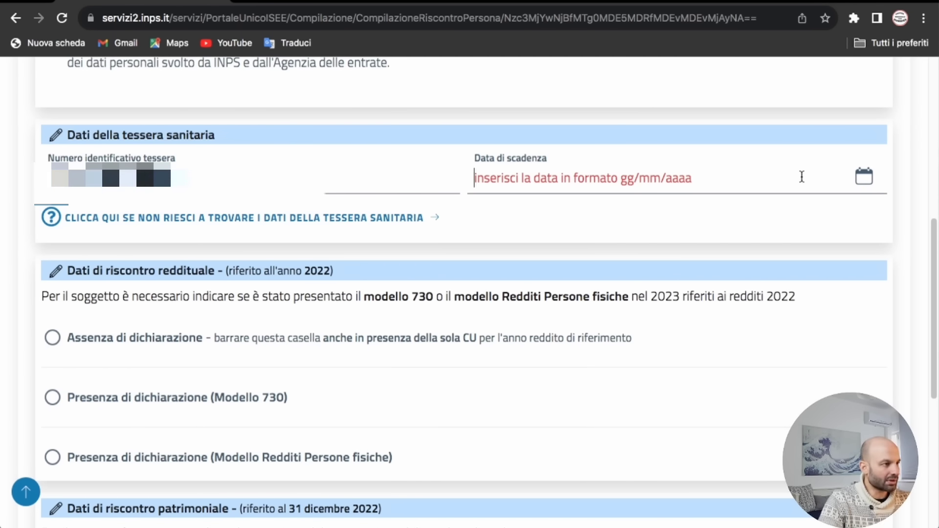
pyautogui.click(863, 176)
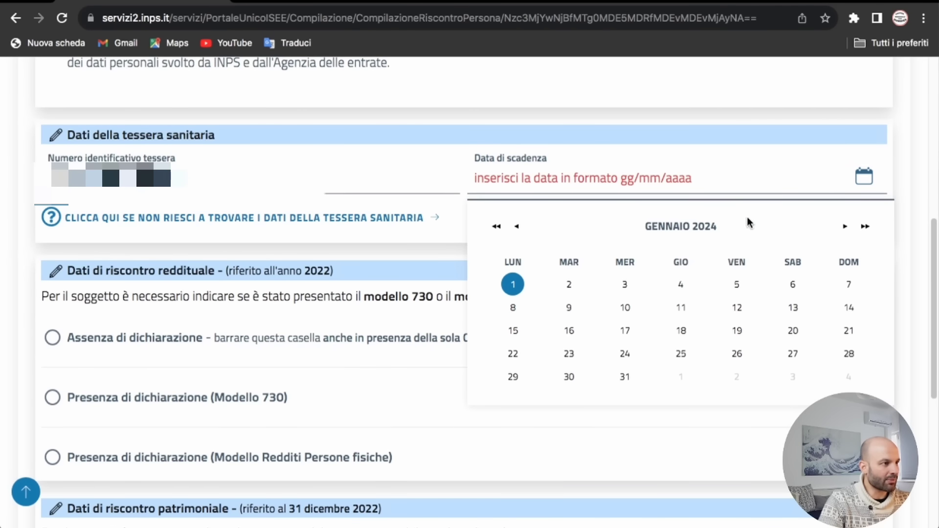
pyautogui.click(708, 230)
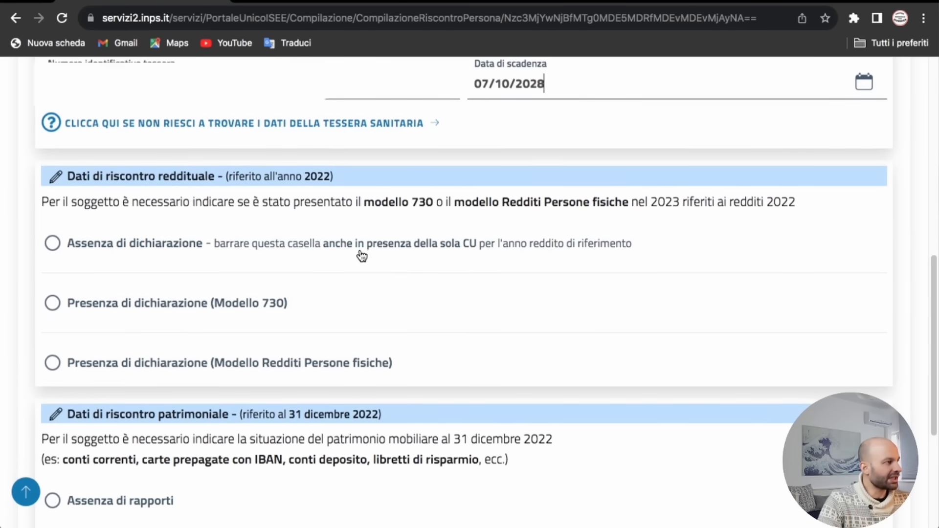
pyautogui.scroll(-2, 359, 252)
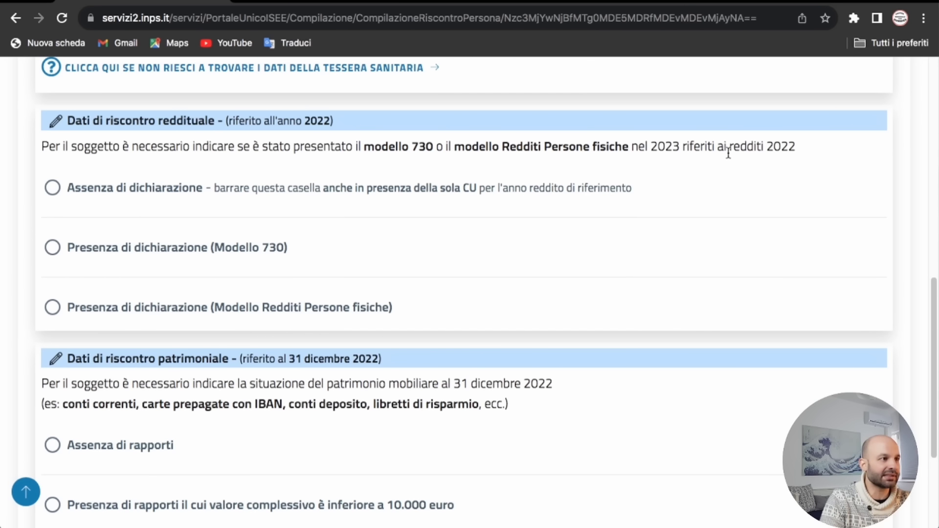
# Step: Mark 'Assenza di dichiarazione' for the 2022 income return, then move down to the patrimonial section
pyautogui.click(55, 190)
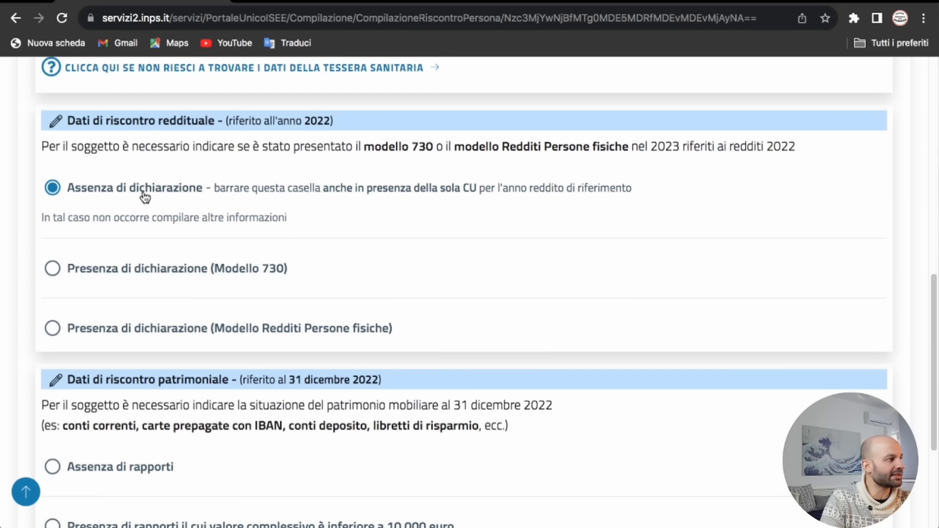
pyautogui.scroll(-3, 273, 264)
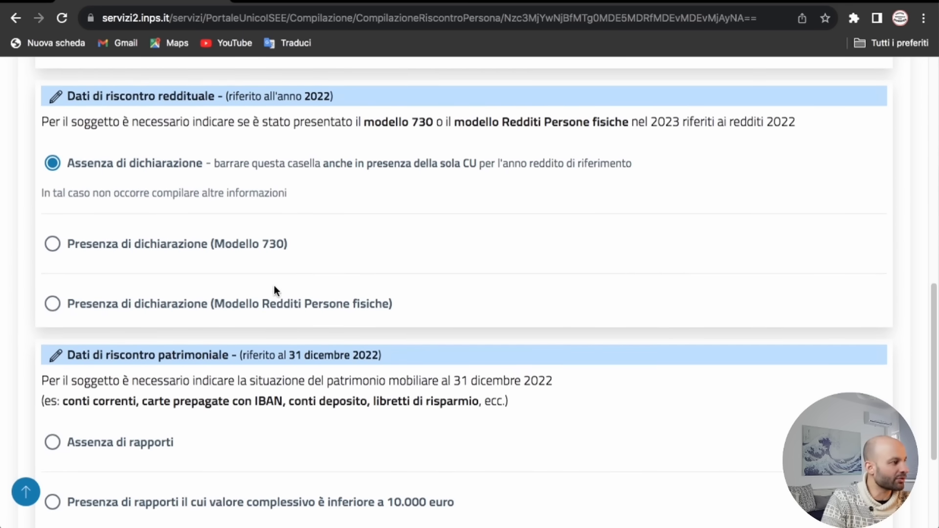
pyautogui.scroll(-2, 287, 269)
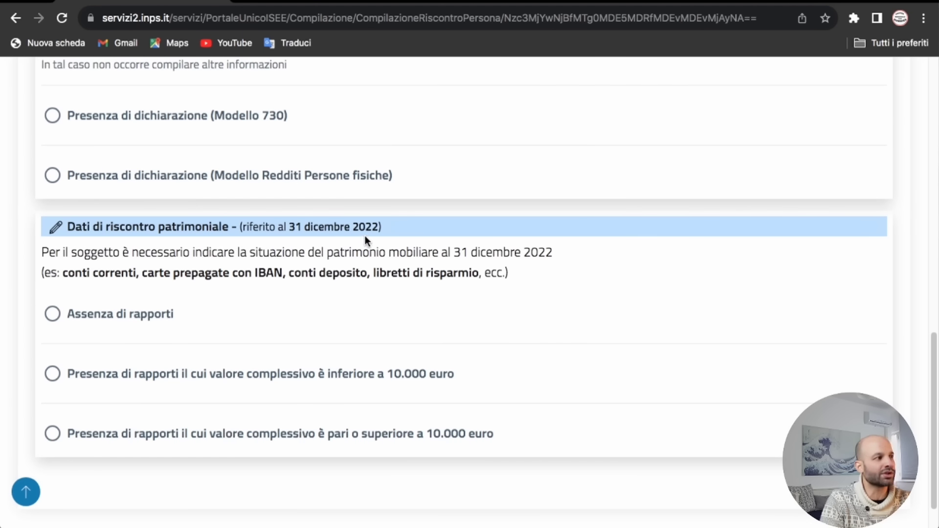
pyautogui.scroll(-2, 351, 255)
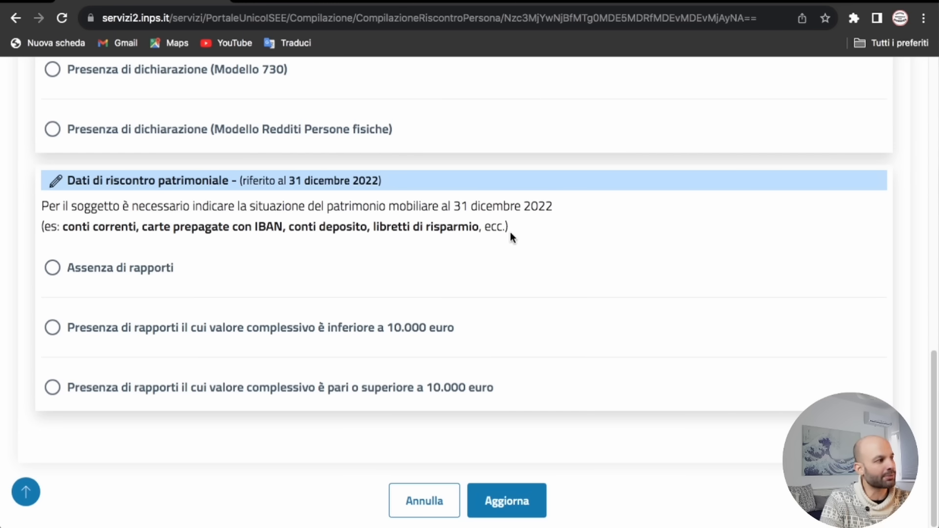
# Step: Declare financial holdings 'inferiore a 10.000 euro' and save the second member's form with Aggiorna
pyautogui.click(53, 328)
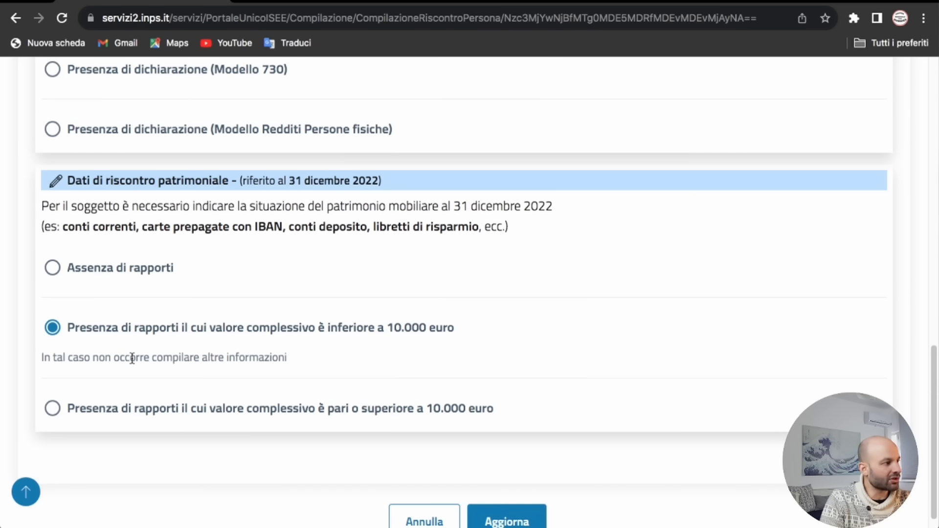
pyautogui.click(51, 268)
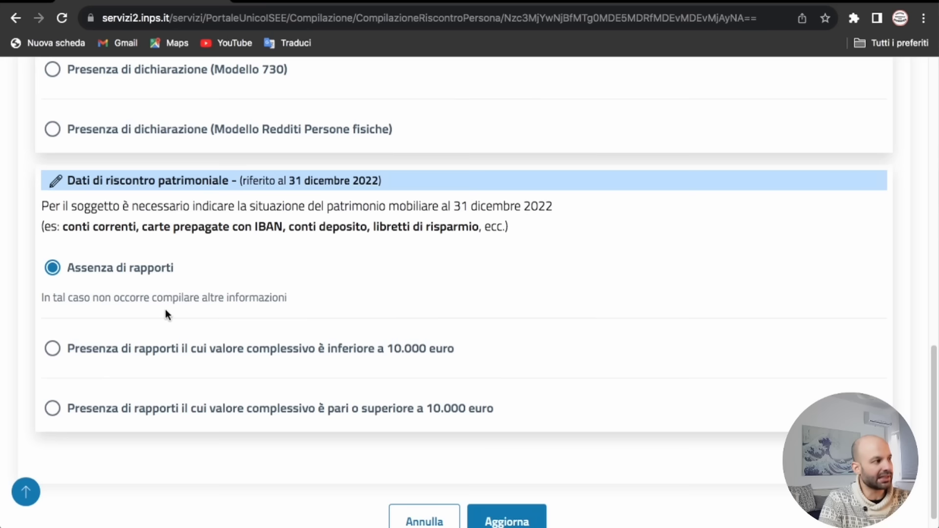
pyautogui.scroll(-1, 98, 333)
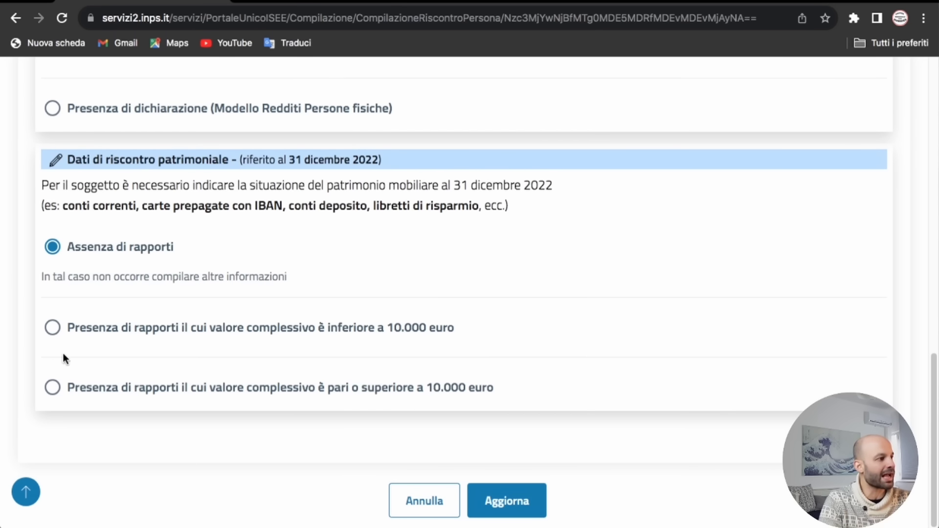
pyautogui.click(62, 389)
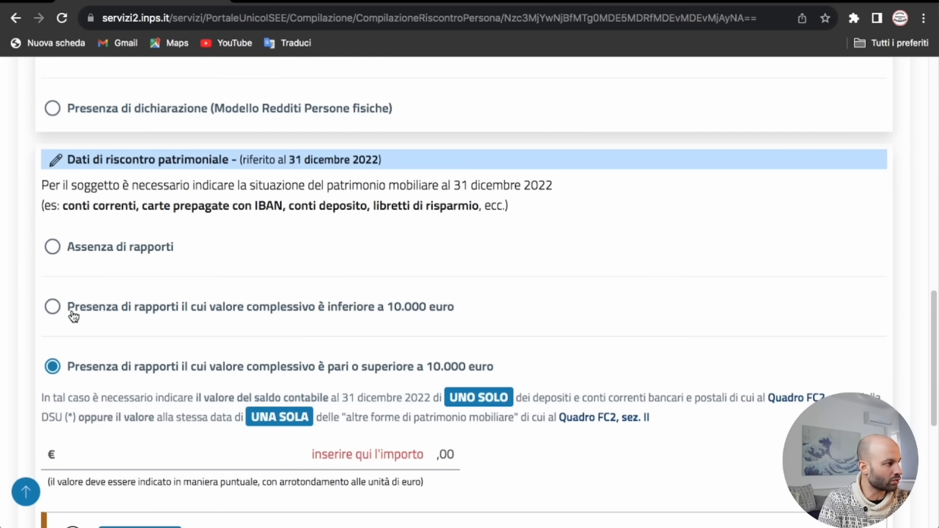
pyautogui.click(55, 309)
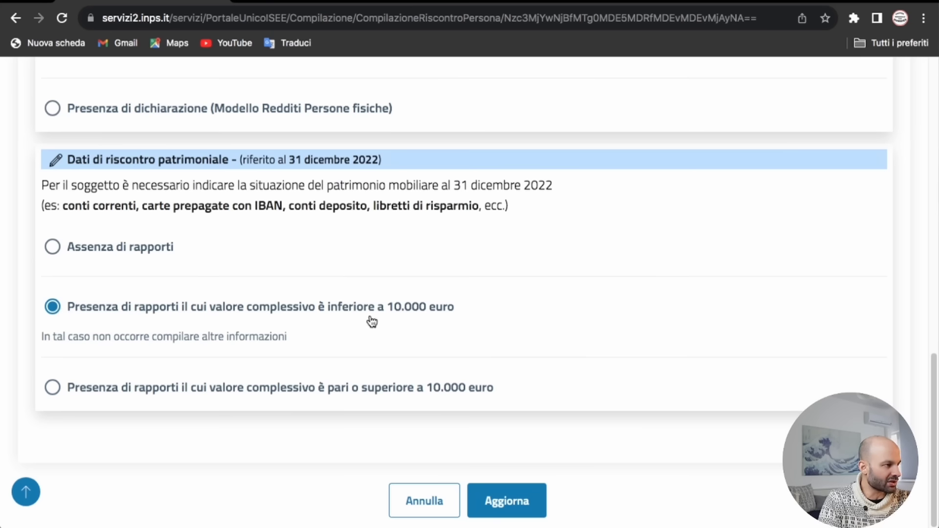
pyautogui.click(514, 508)
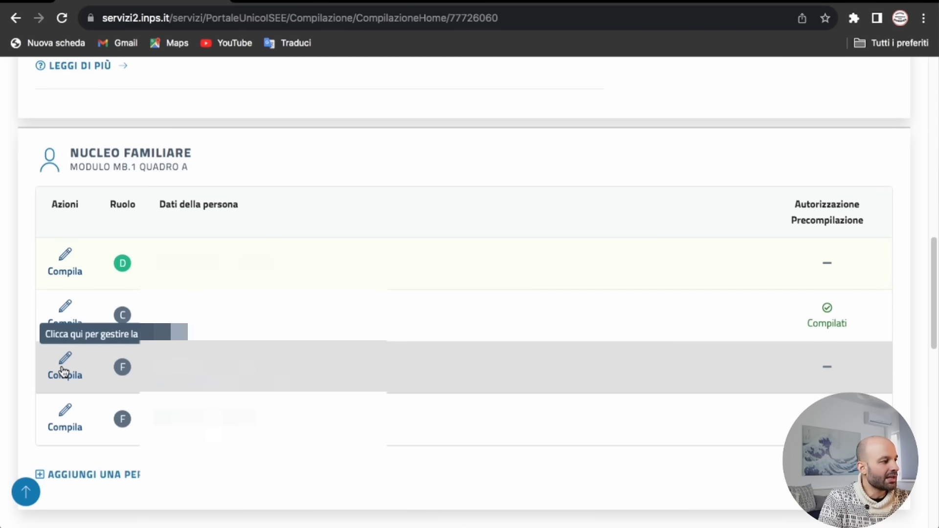
# Step: Open the third household member's personal data for editing
pyautogui.click(64, 368)
pyautogui.click(103, 401)
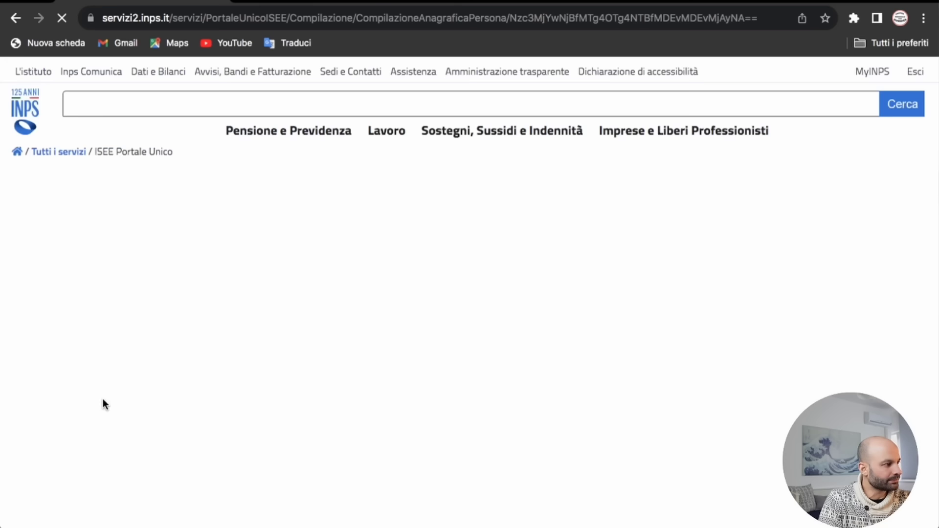
pyautogui.scroll(-7, 274, 368)
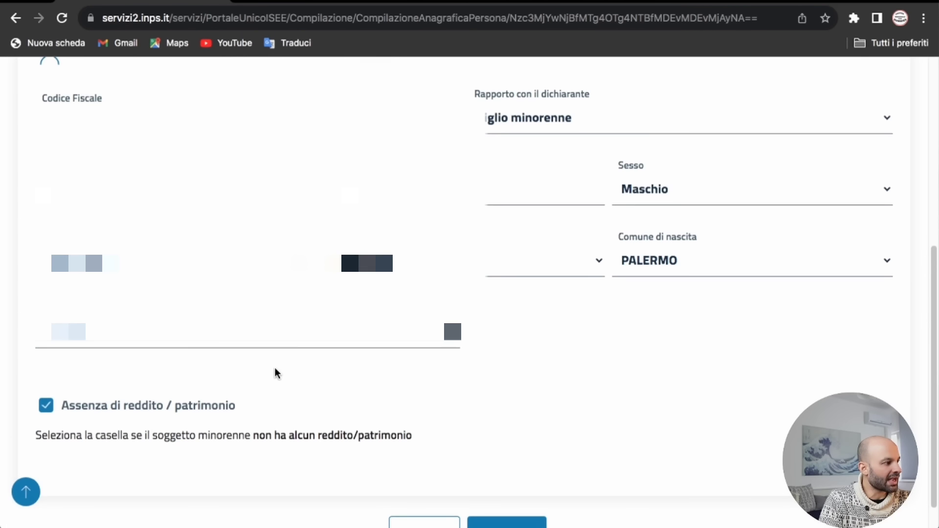
pyautogui.scroll(-1, 275, 374)
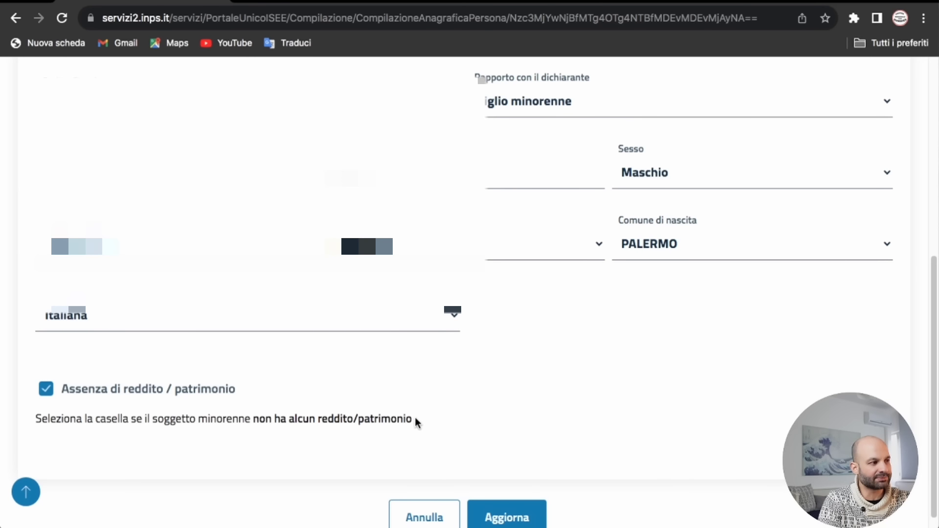
pyautogui.moveTo(415, 419); pyautogui.dragTo(298, 418)
# Step: Tick 'Assenza di reddito / patrimonio' for the minor son and save with Aggiorna
pyautogui.click(45, 389)
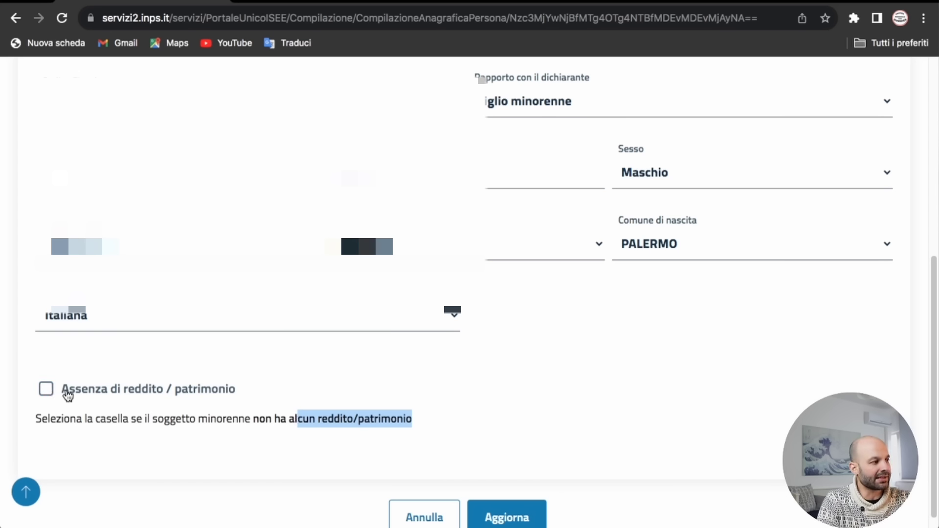
pyautogui.click(47, 391)
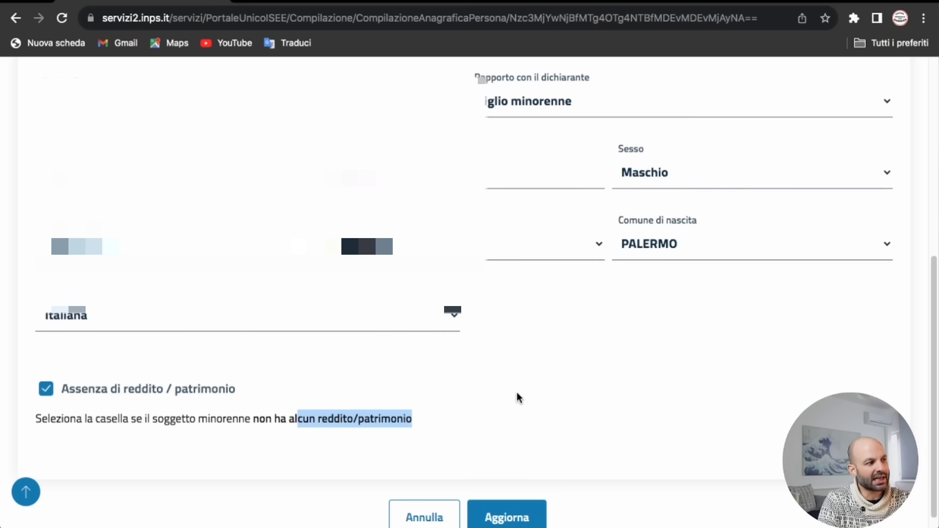
pyautogui.scroll(1, 511, 392)
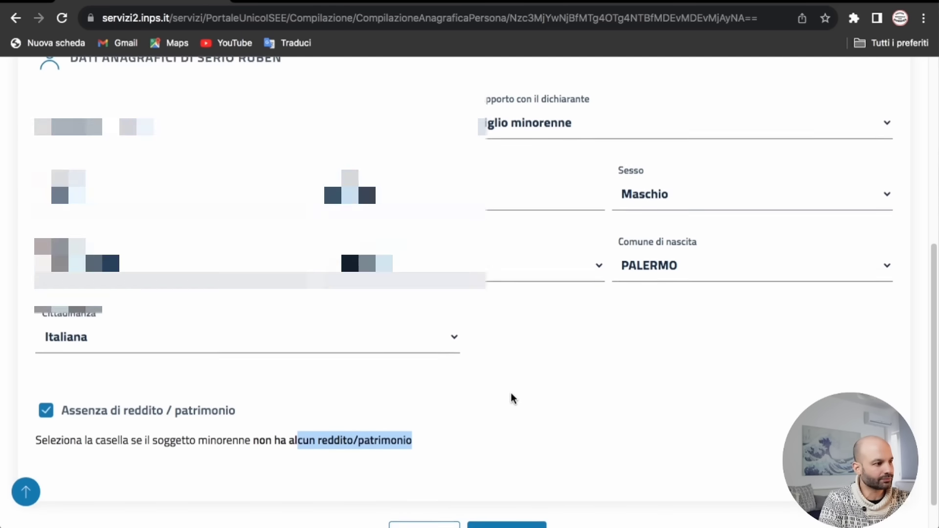
pyautogui.scroll(-2, 510, 392)
pyautogui.click(517, 503)
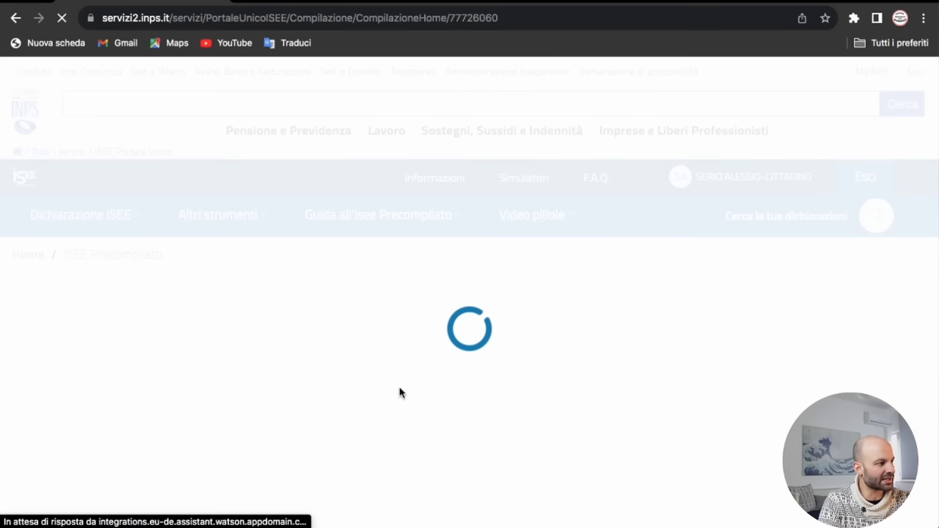
pyautogui.scroll(-10, 341, 367)
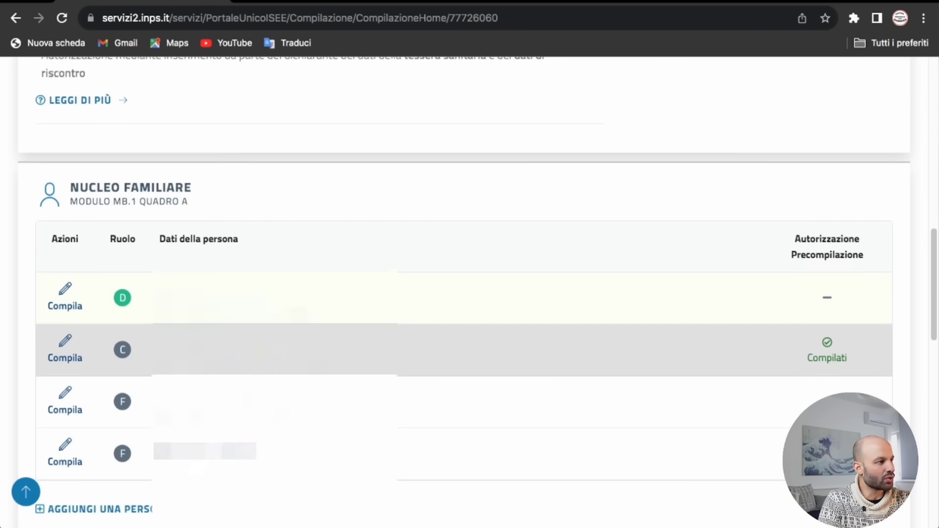
# Step: Confirm the fourth member's personal data with no income or assets, then reach the Abitazione section
pyautogui.click(66, 374)
pyautogui.click(137, 409)
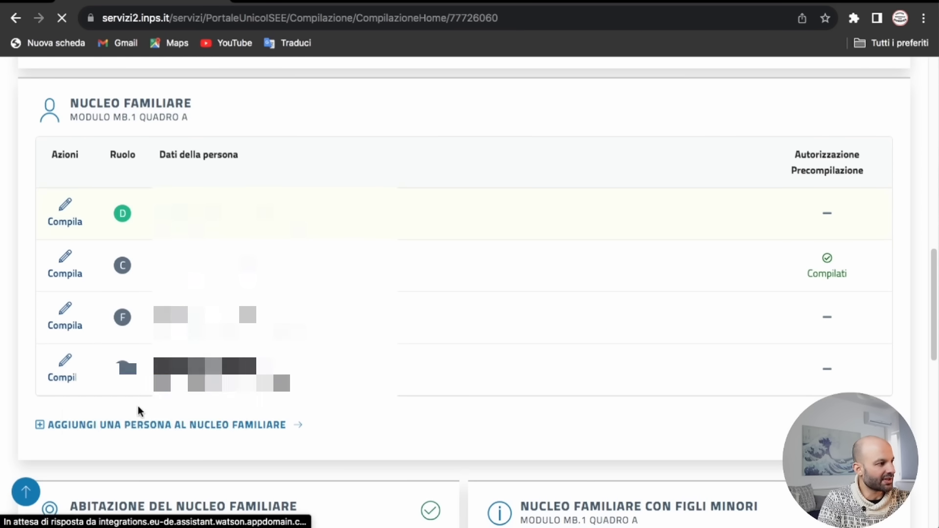
pyautogui.scroll(-8, 216, 415)
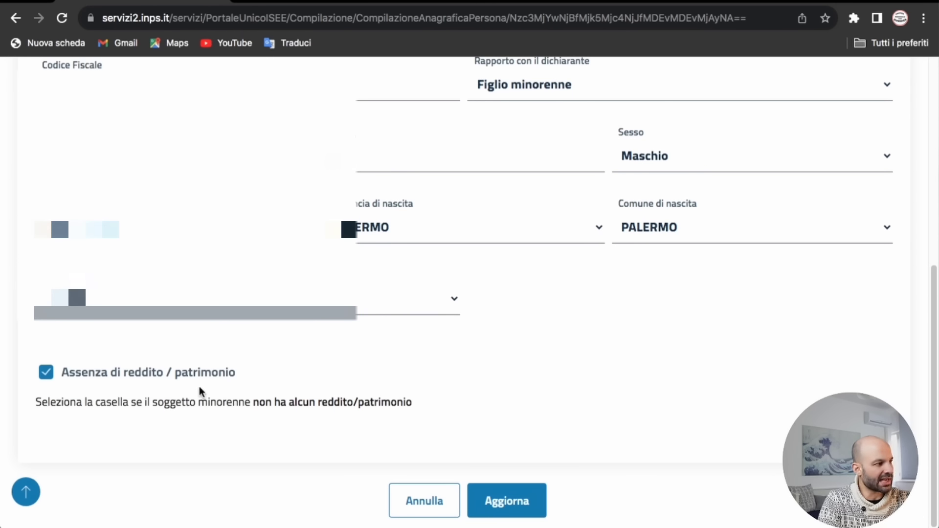
pyautogui.click(502, 504)
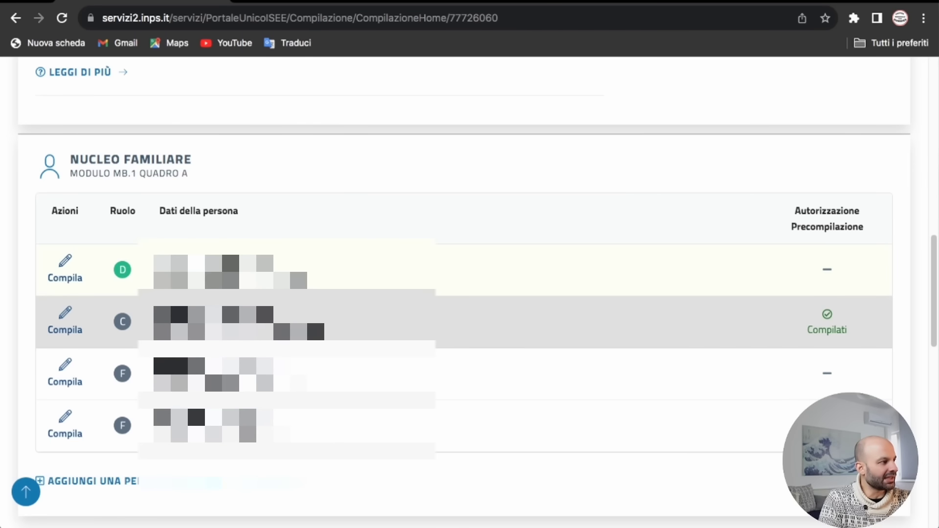
pyautogui.scroll(-2, 69, 328)
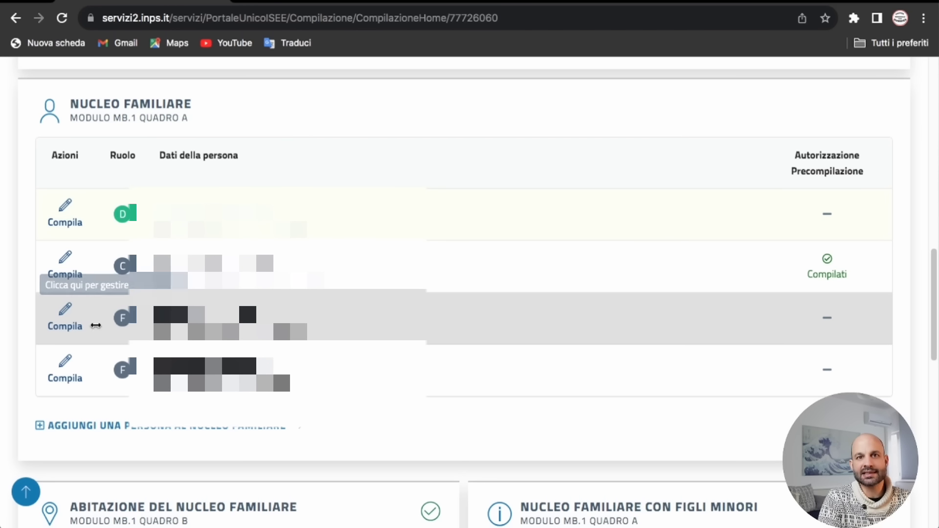
pyautogui.scroll(-5, 426, 357)
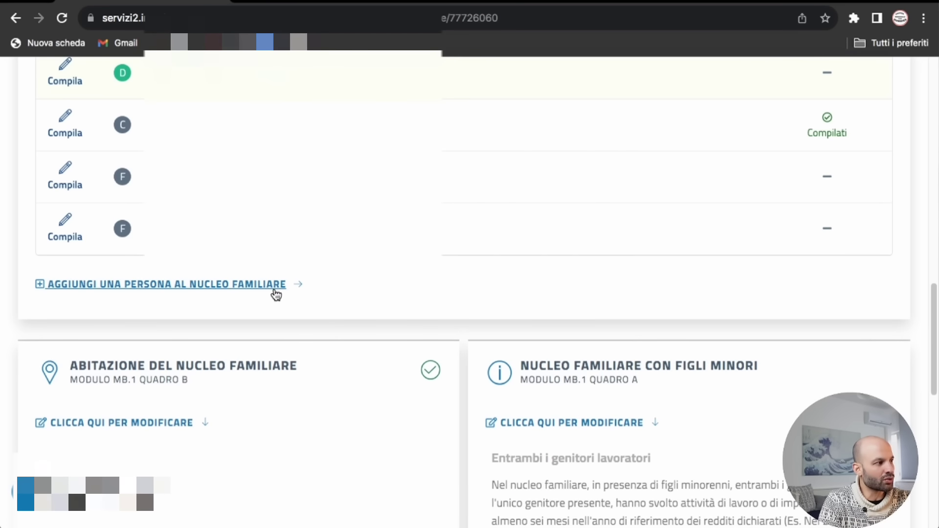
pyautogui.scroll(-8, 359, 311)
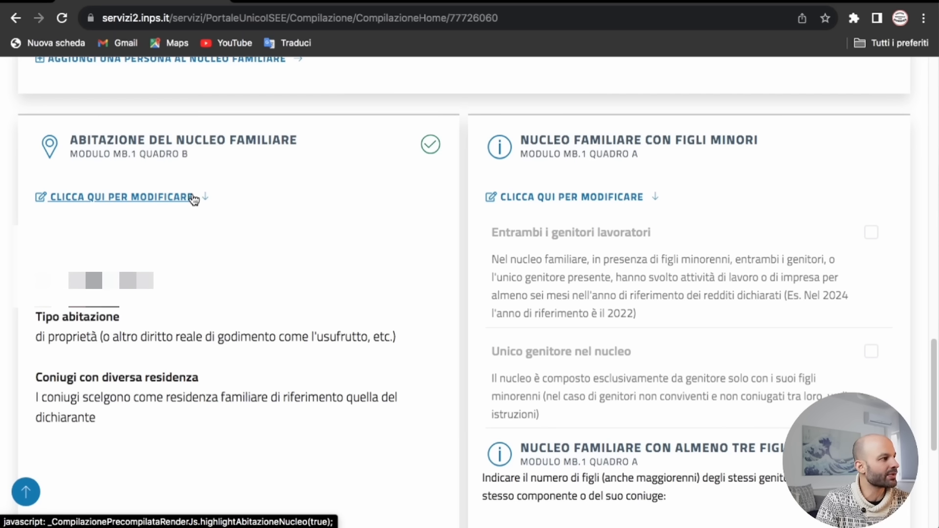
# Step: Open the Abitazione dwelling details for editing
pyautogui.click(191, 200)
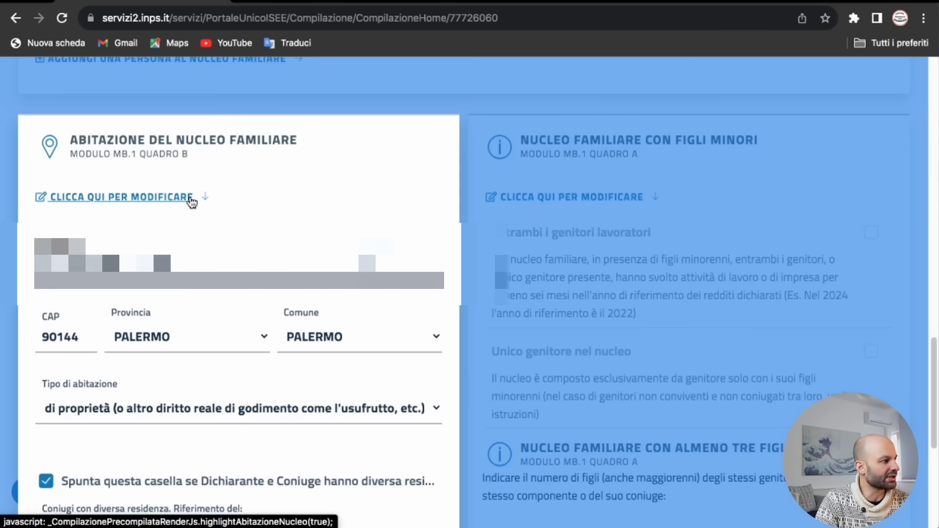
pyautogui.scroll(-3, 216, 324)
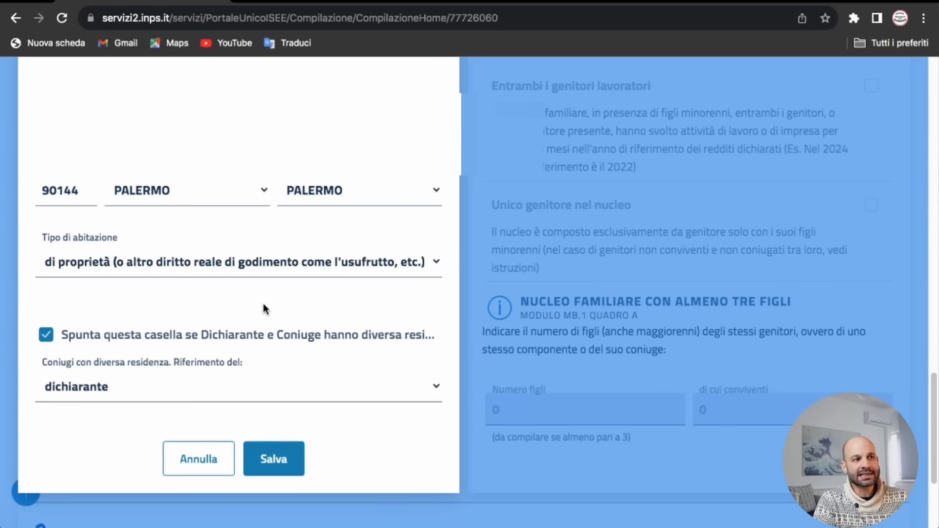
pyautogui.scroll(1, 265, 304)
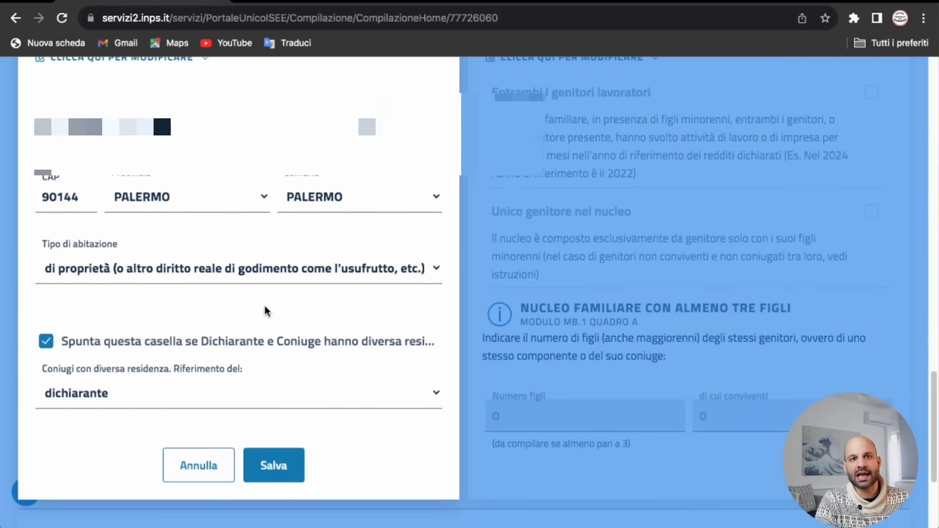
pyautogui.scroll(2, 267, 305)
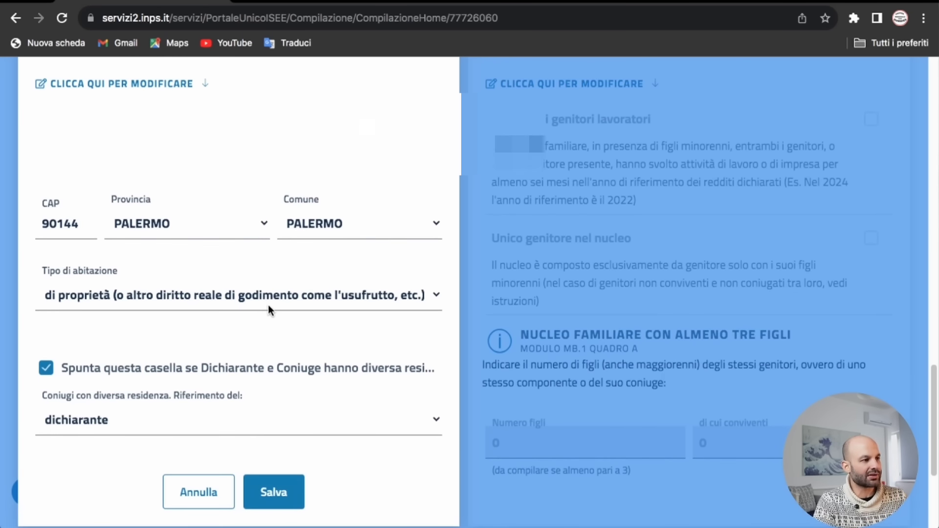
pyautogui.scroll(4, 283, 306)
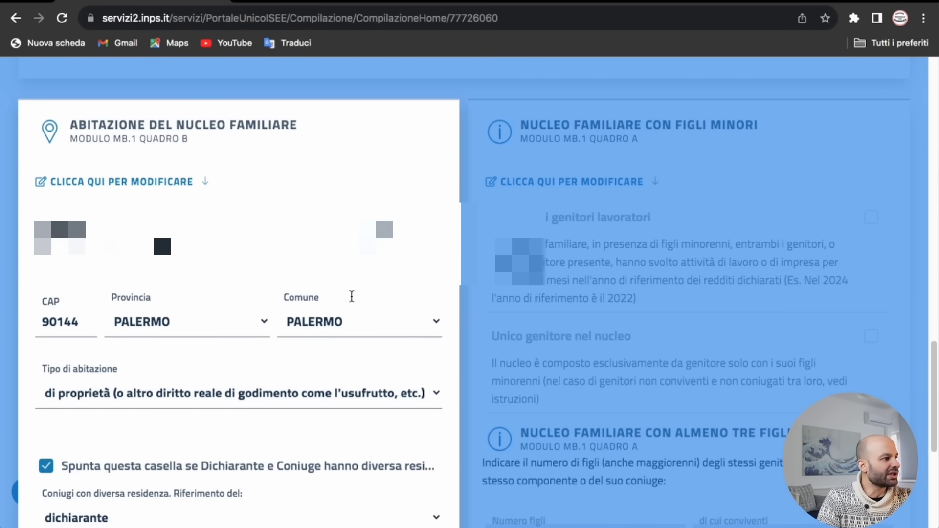
pyautogui.scroll(-5, 206, 332)
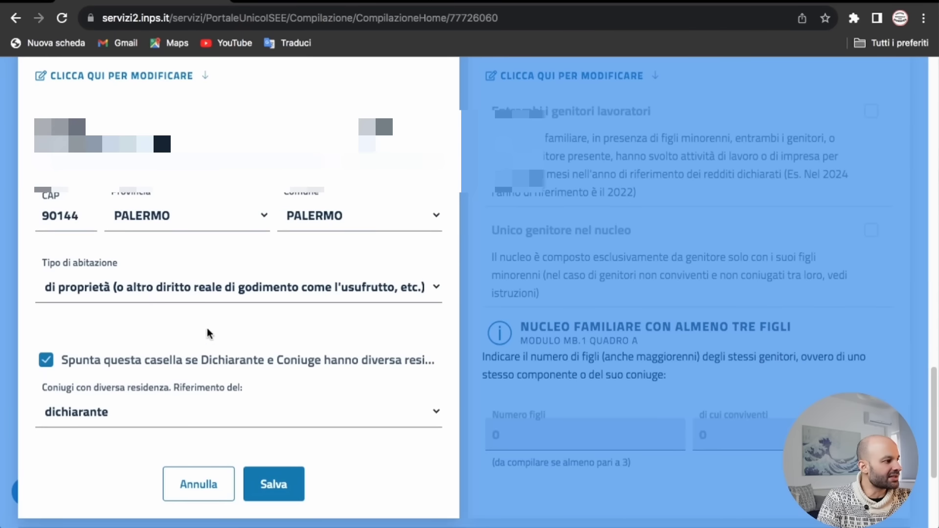
# Step: Keep the dwelling 'di proprietà', untick the spouses' different-residence option, and save
pyautogui.click(222, 285)
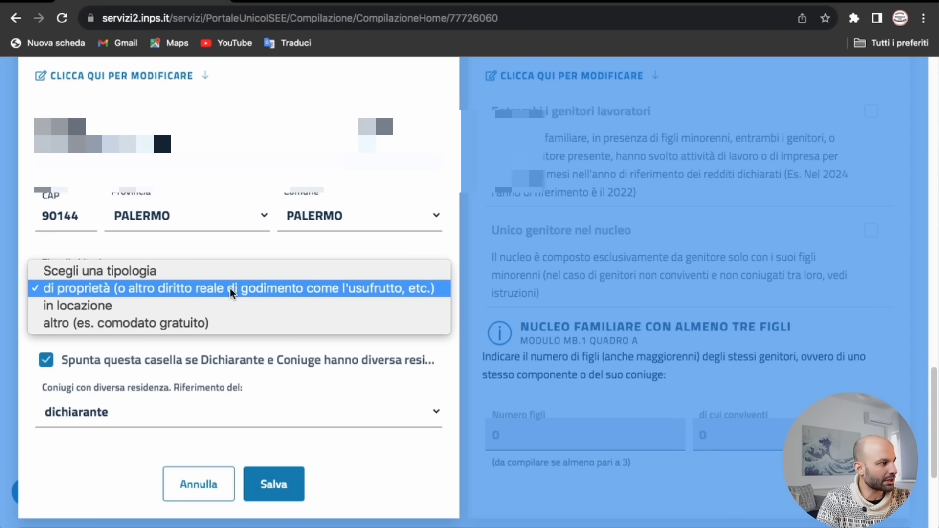
pyautogui.click(230, 288)
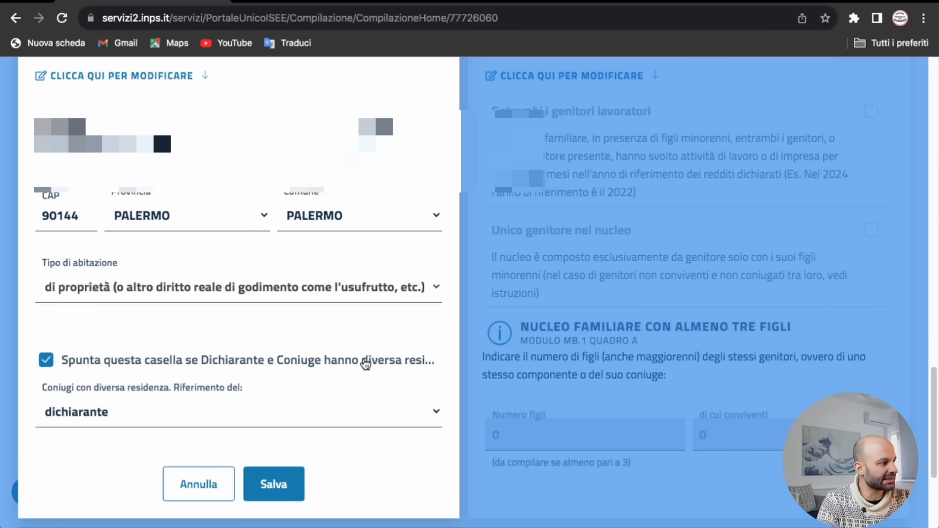
pyautogui.click(385, 364)
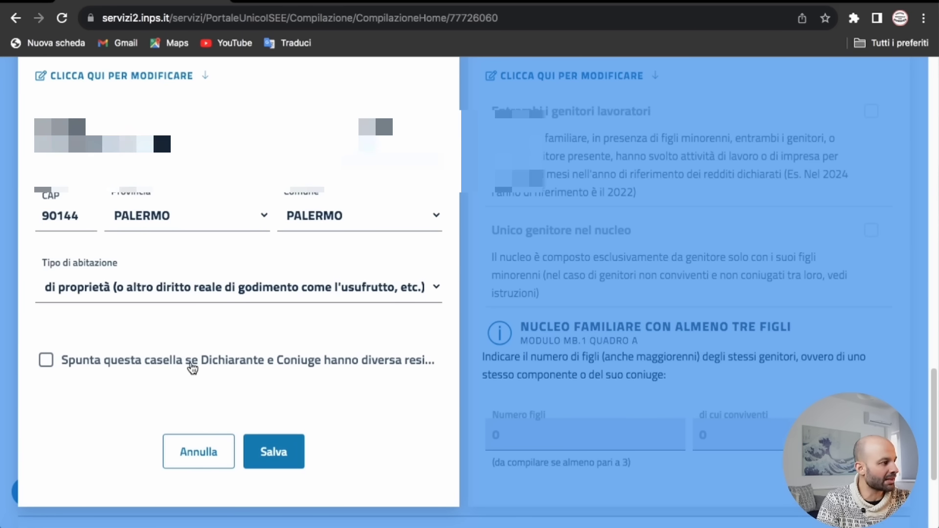
pyautogui.click(282, 449)
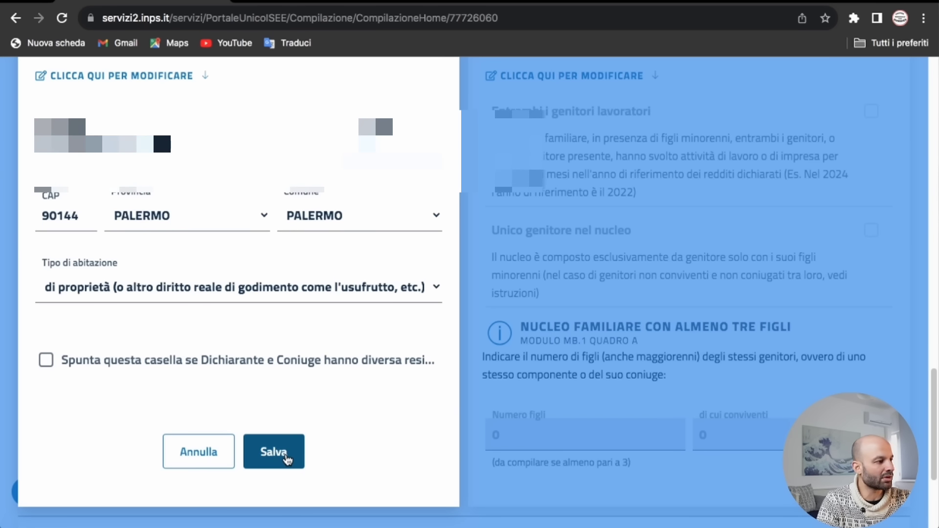
pyautogui.scroll(5, 307, 422)
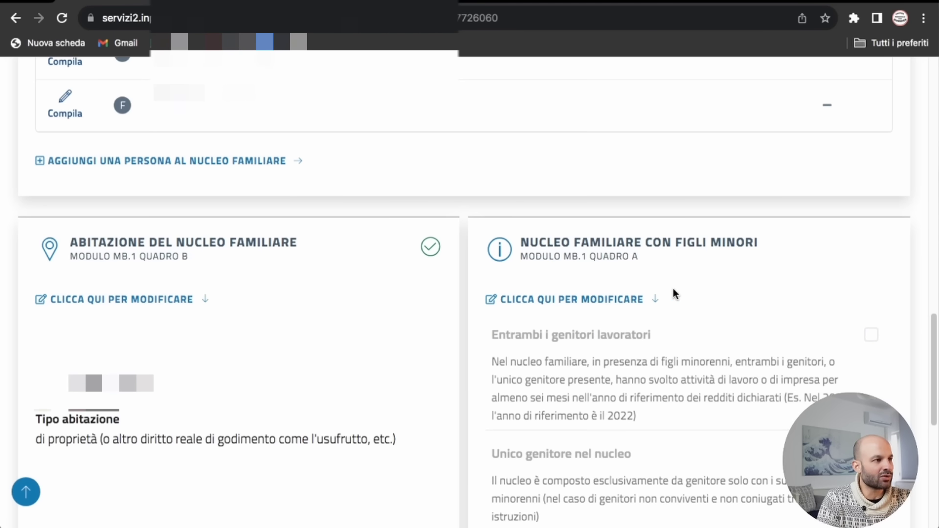
pyautogui.scroll(2, 674, 289)
pyautogui.scroll(-2, 665, 305)
# Step: Open the Nucleo familiare con figli minori section and review its questions
pyautogui.click(623, 294)
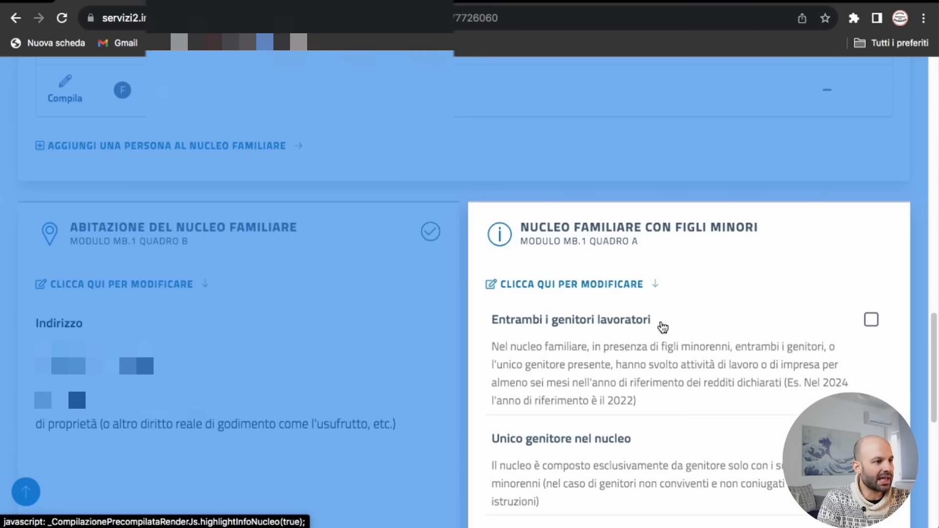
pyautogui.scroll(-2, 655, 318)
pyautogui.scroll(-1, 636, 286)
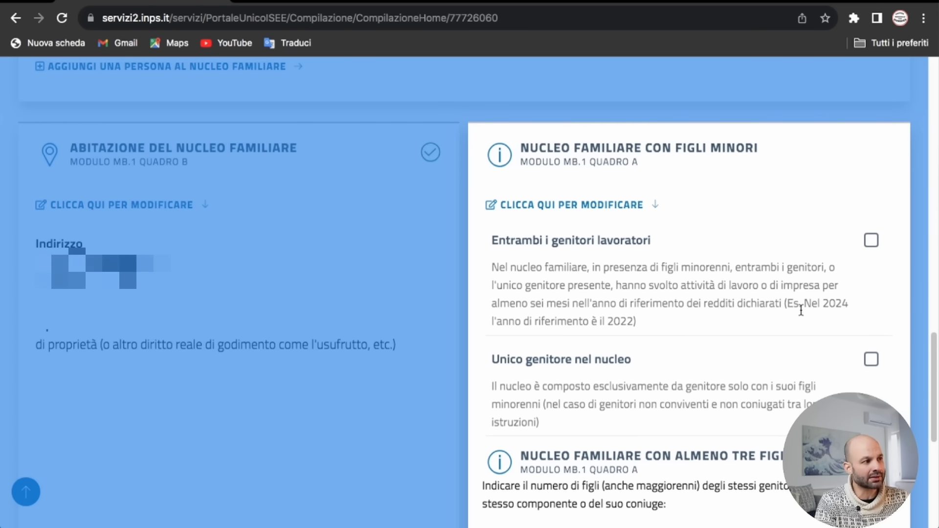
pyautogui.scroll(-1, 710, 317)
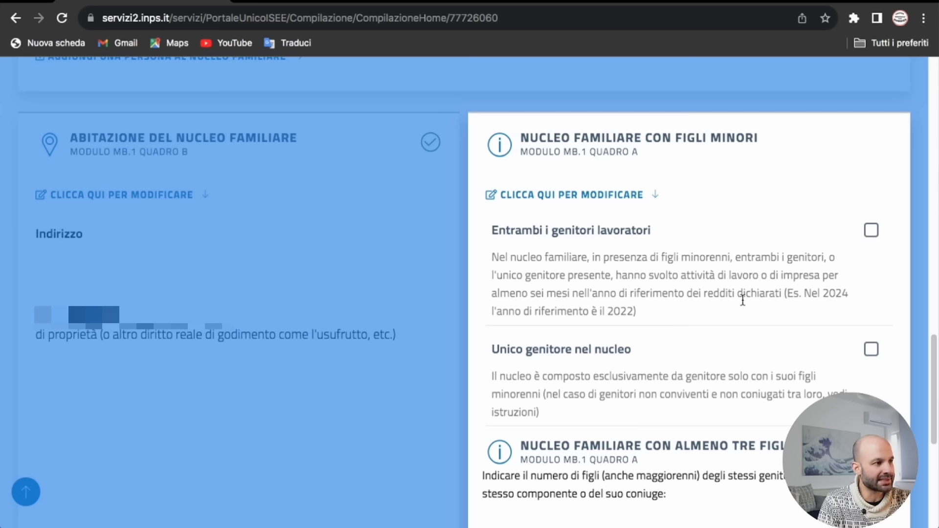
pyautogui.scroll(-2, 700, 334)
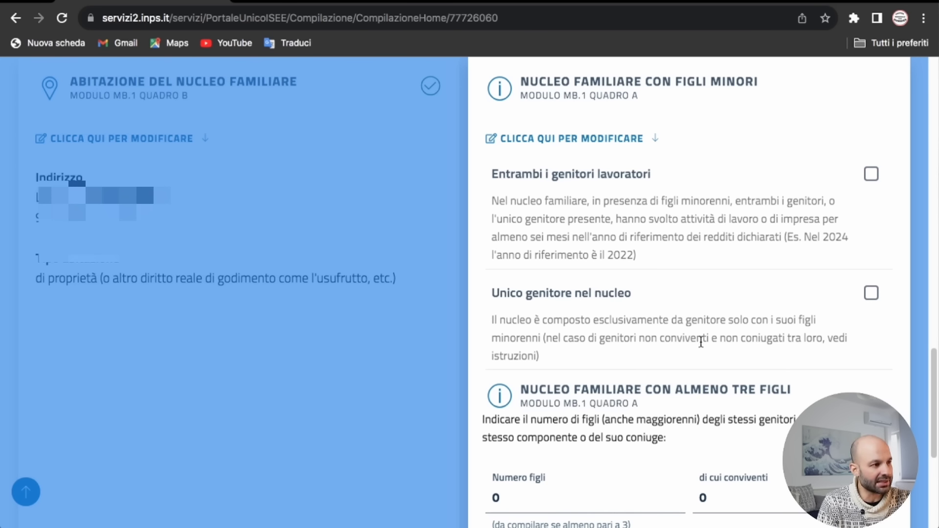
pyautogui.scroll(-5, 820, 331)
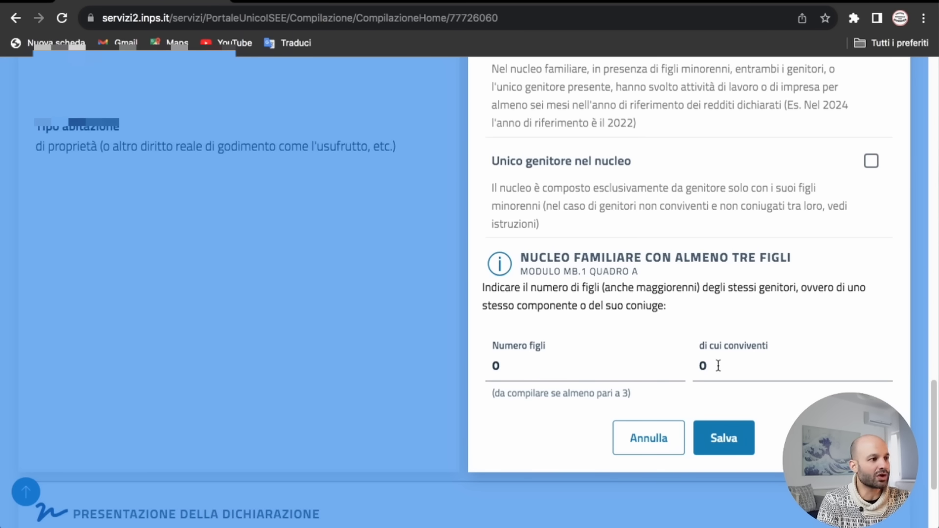
# Step: Leave Numero figli at 0 and save the household-with-children answers
pyautogui.click(522, 365)
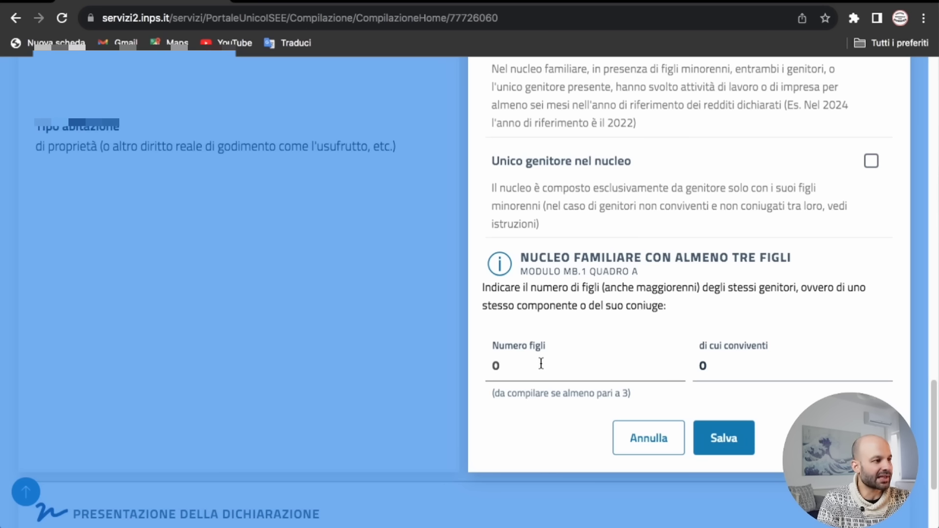
pyautogui.click(711, 370)
pyautogui.click(507, 370)
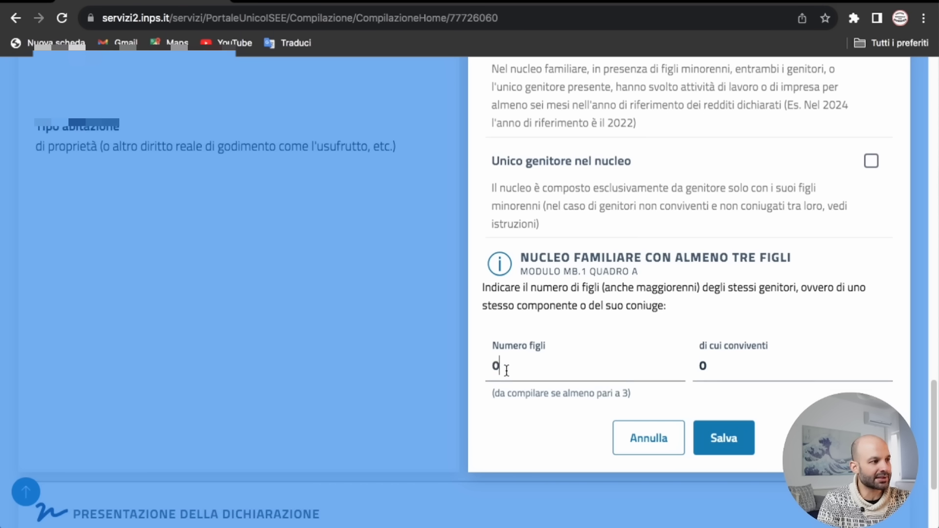
pyautogui.scroll(-1, 734, 397)
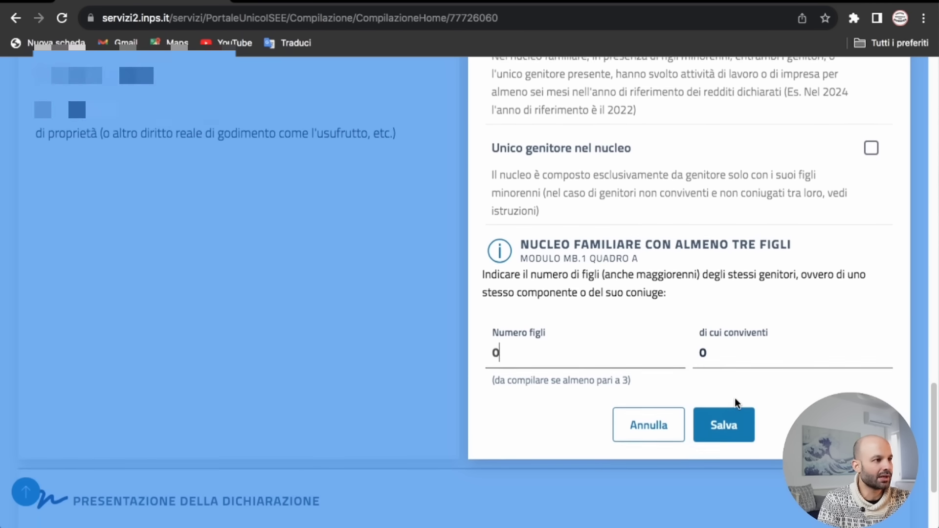
pyautogui.scroll(2, 729, 406)
pyautogui.scroll(-2, 733, 421)
pyautogui.click(728, 414)
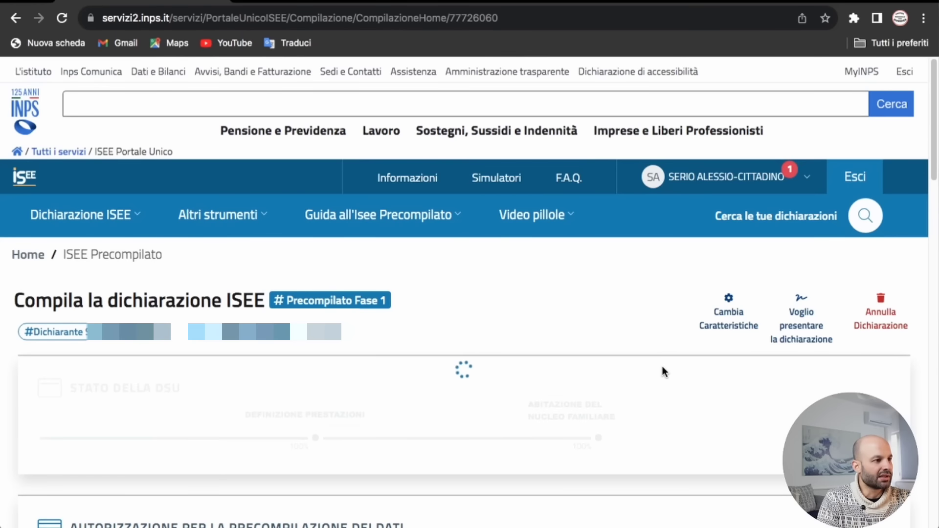
# Step: Run Controlla e Presenta on the declaration and confirm with SI, CONTINUA!
pyautogui.scroll(-10, 664, 374)
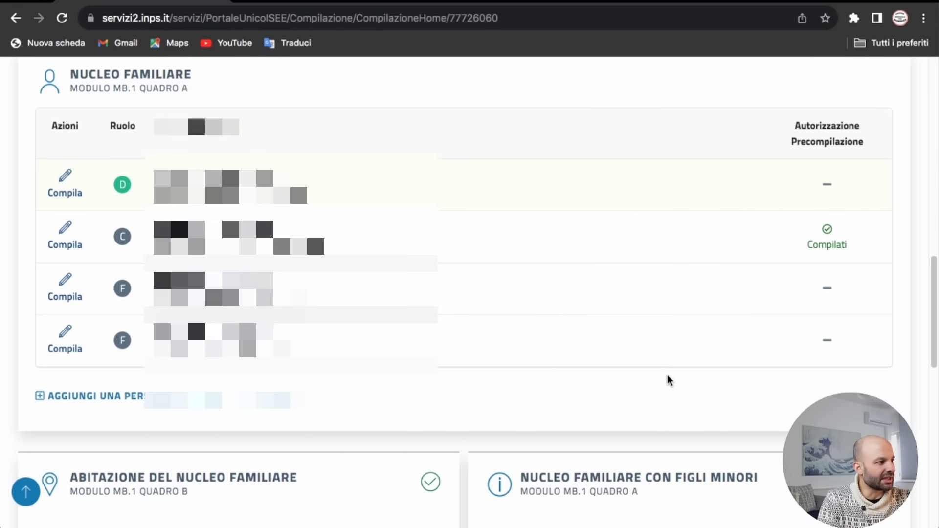
pyautogui.scroll(-15, 669, 380)
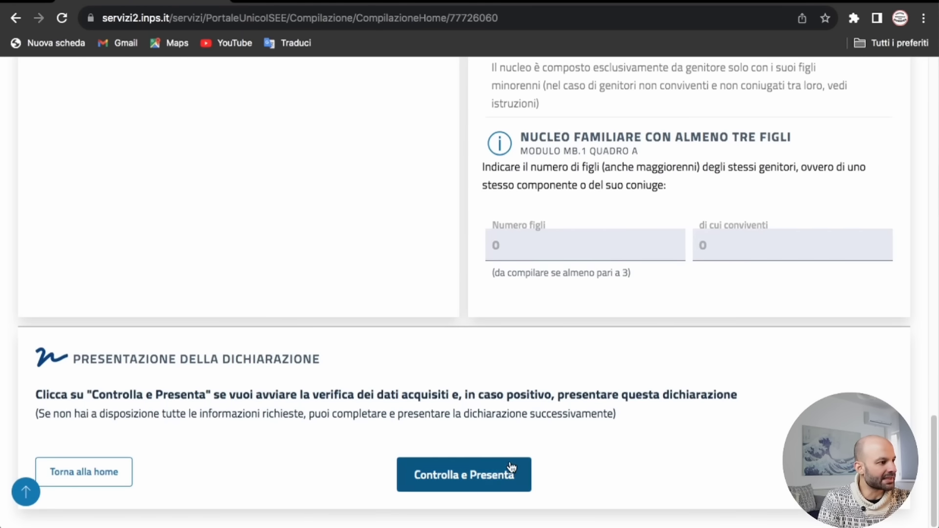
pyautogui.click(493, 472)
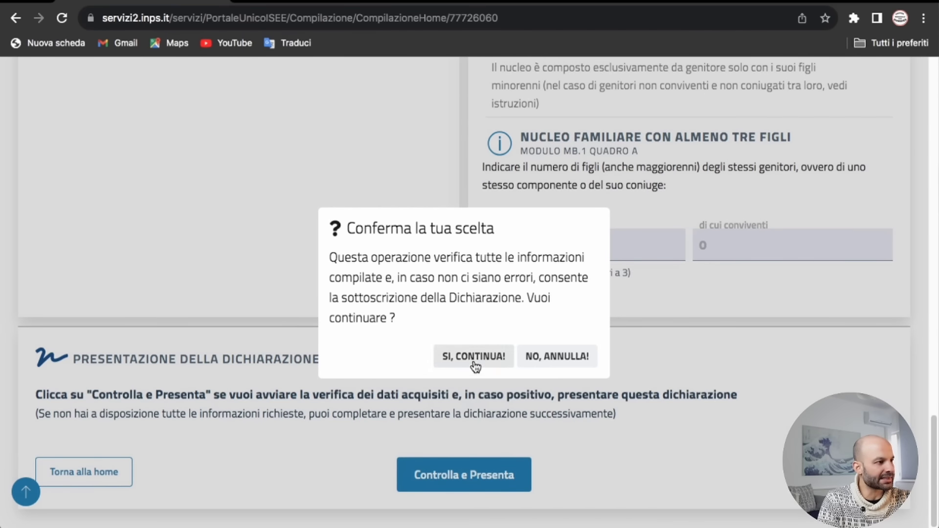
pyautogui.click(474, 357)
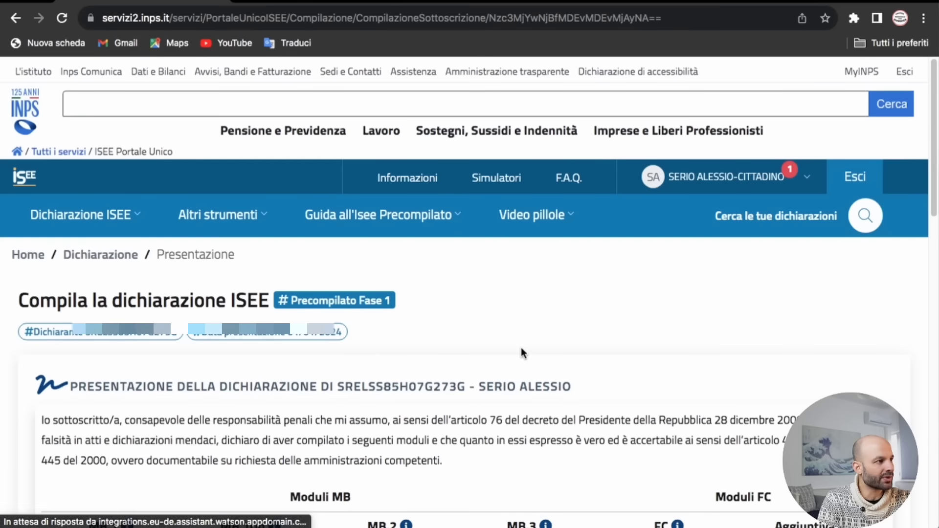
# Step: Enter Palermo as the Luogo of presentation
pyautogui.scroll(-3, 530, 352)
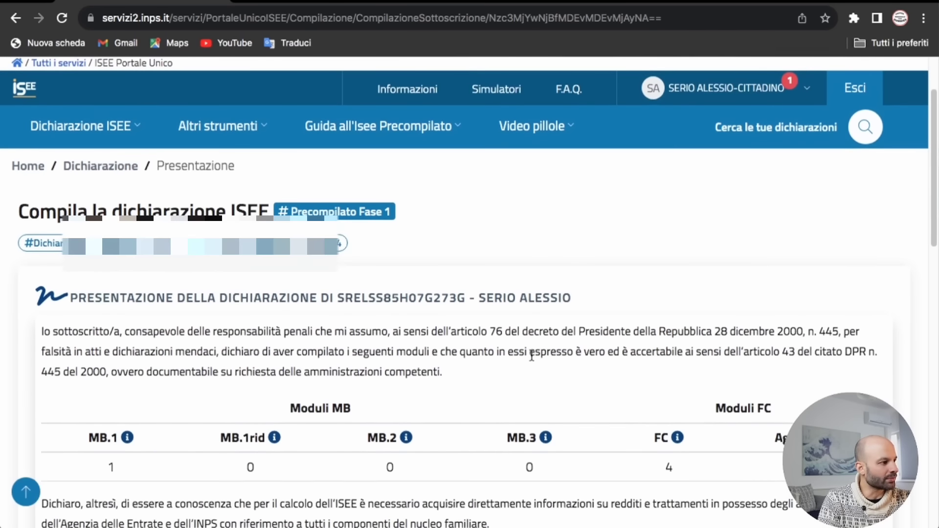
pyautogui.scroll(-10, 532, 356)
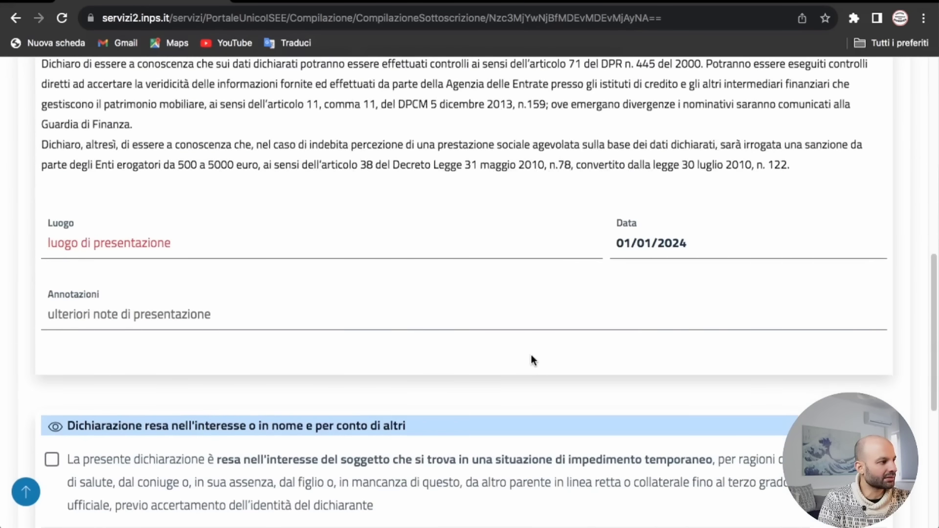
pyautogui.click(207, 247)
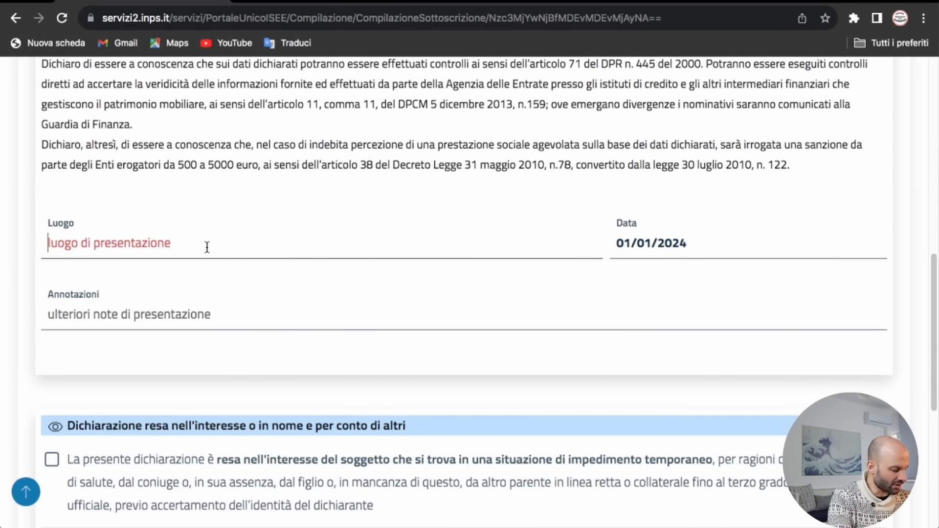
pyautogui.write('Palermo')
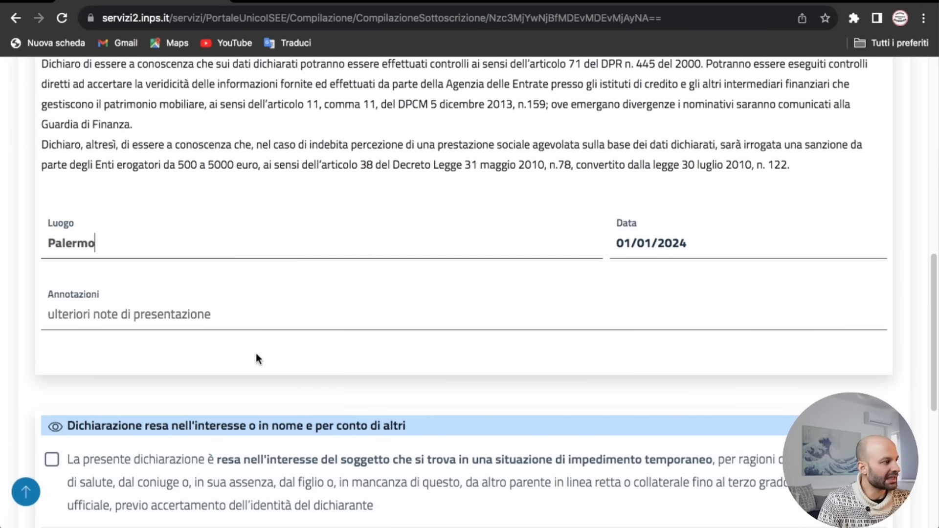
pyautogui.click(152, 318)
pyautogui.scroll(-4, 178, 329)
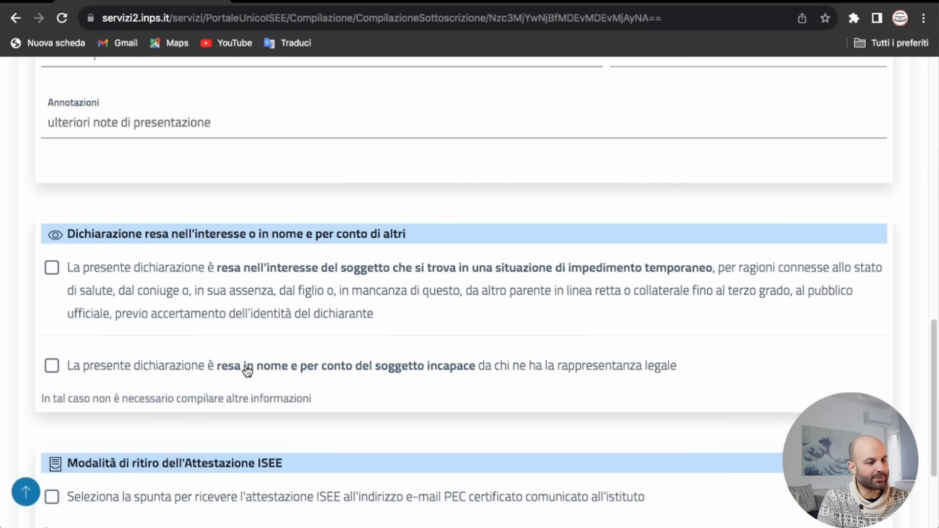
# Step: Request the ISEE attestation by PEC, then sign with SOTTOSCRIVI and confirm the submission
pyautogui.scroll(-1, 253, 375)
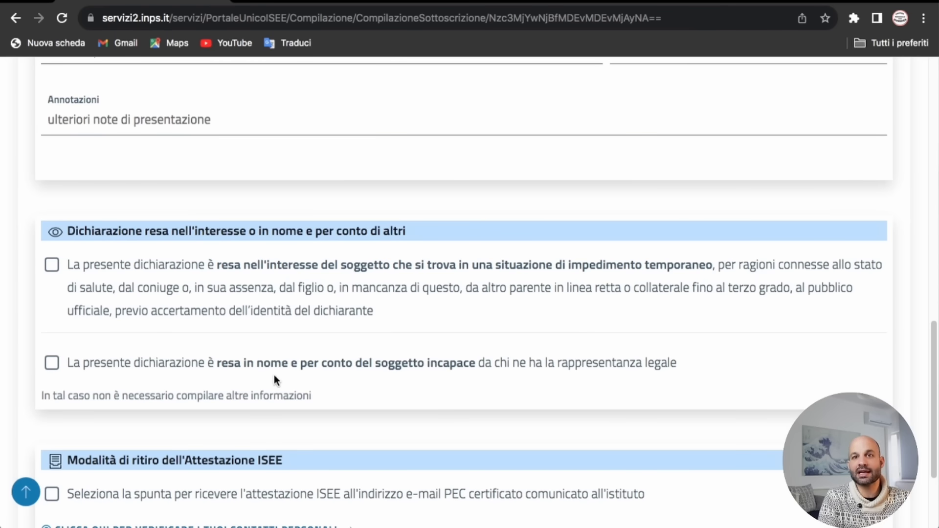
pyautogui.scroll(-1, 277, 374)
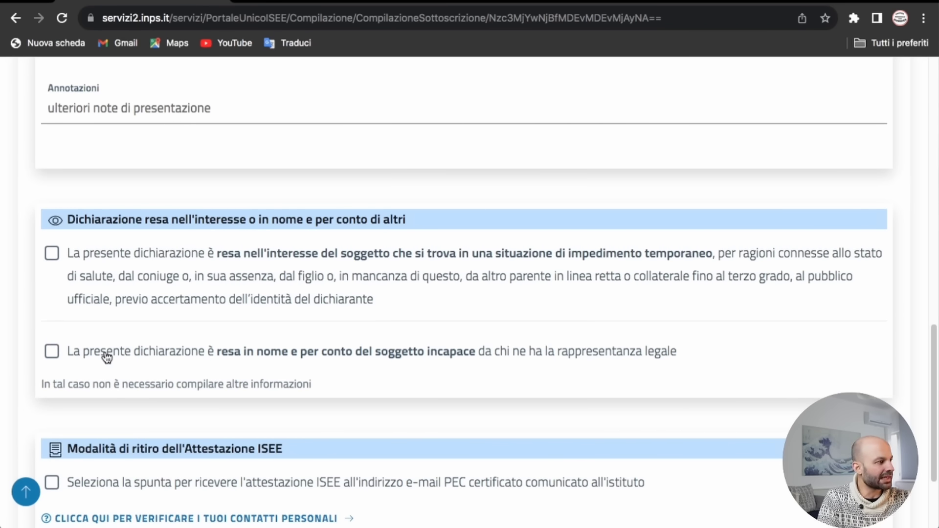
pyautogui.scroll(-3, 372, 385)
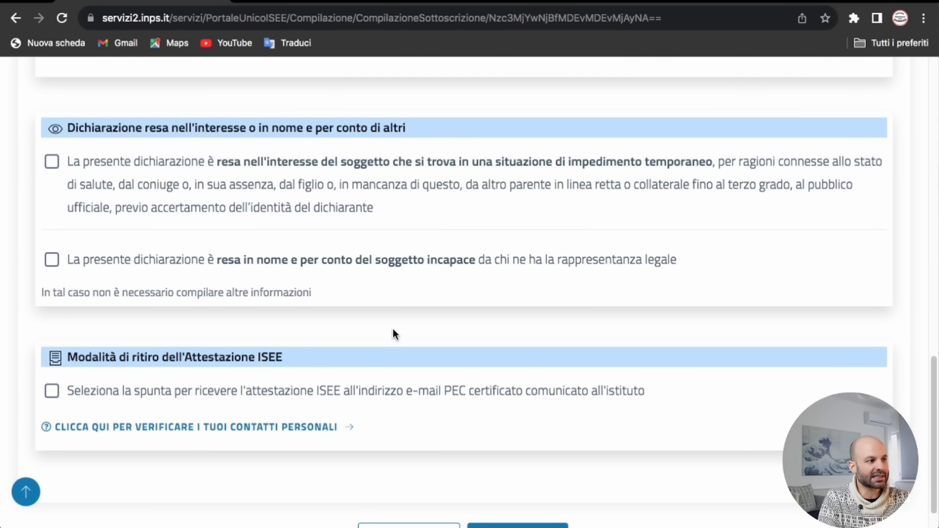
pyautogui.scroll(-2, 343, 338)
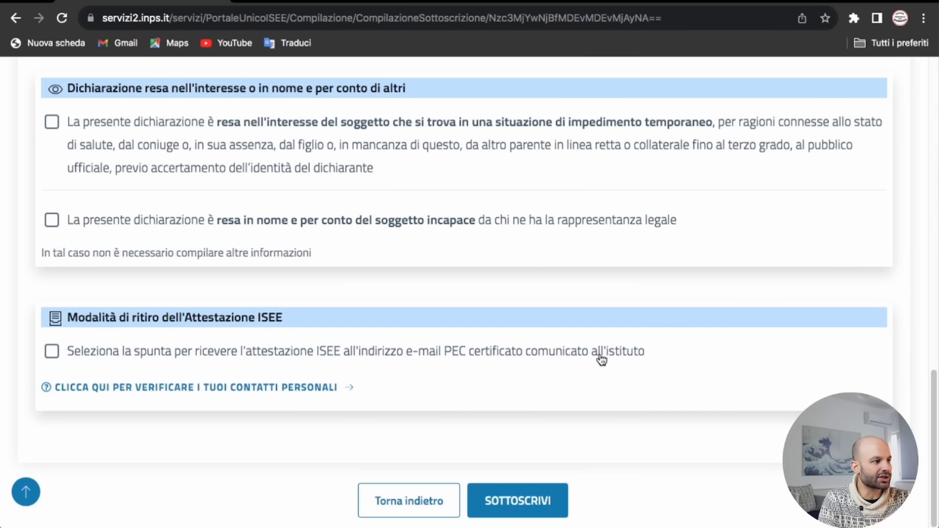
pyautogui.click(51, 353)
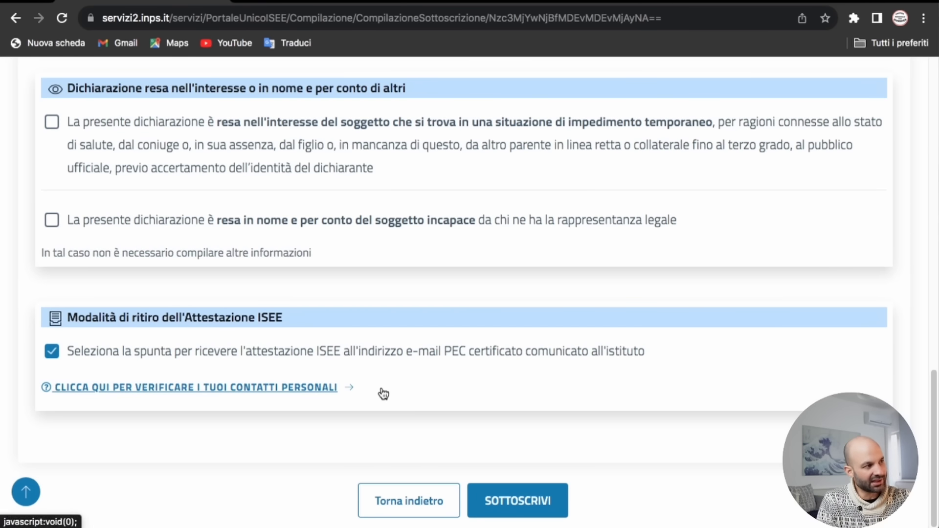
pyautogui.click(528, 506)
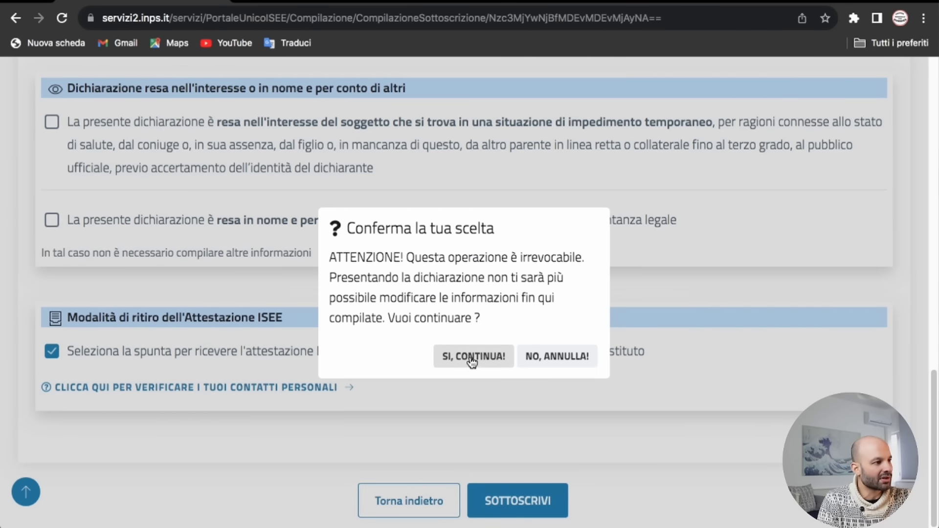
pyautogui.click(472, 357)
pyautogui.scroll(-3, 546, 397)
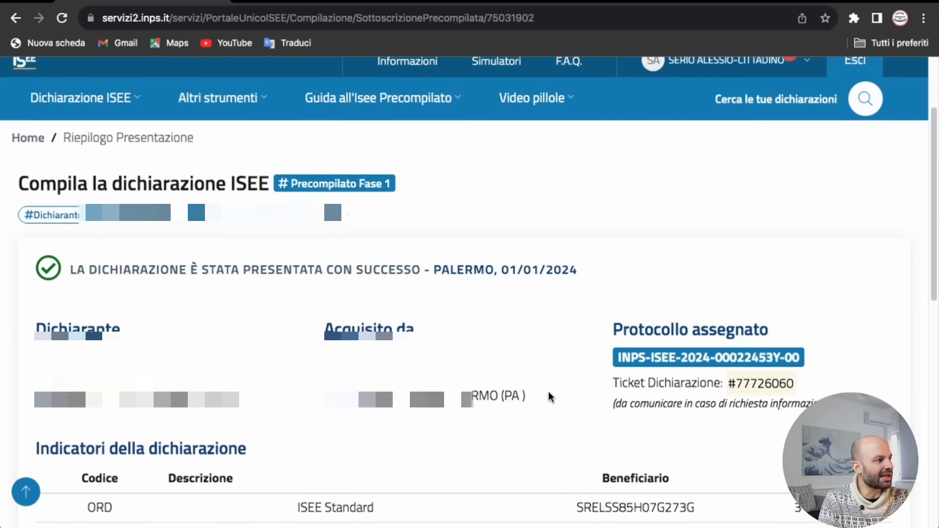
# Step: Refresh the DSU's Stato Elaborazione under Verifica and dismiss the Dati ricaricati message
pyautogui.scroll(-1, 548, 391)
pyautogui.scroll(-10, 548, 398)
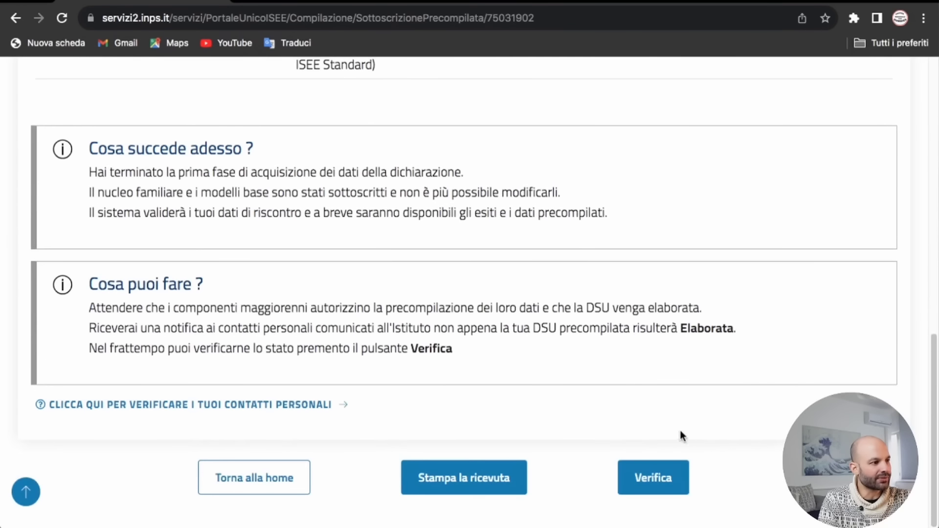
pyautogui.click(661, 484)
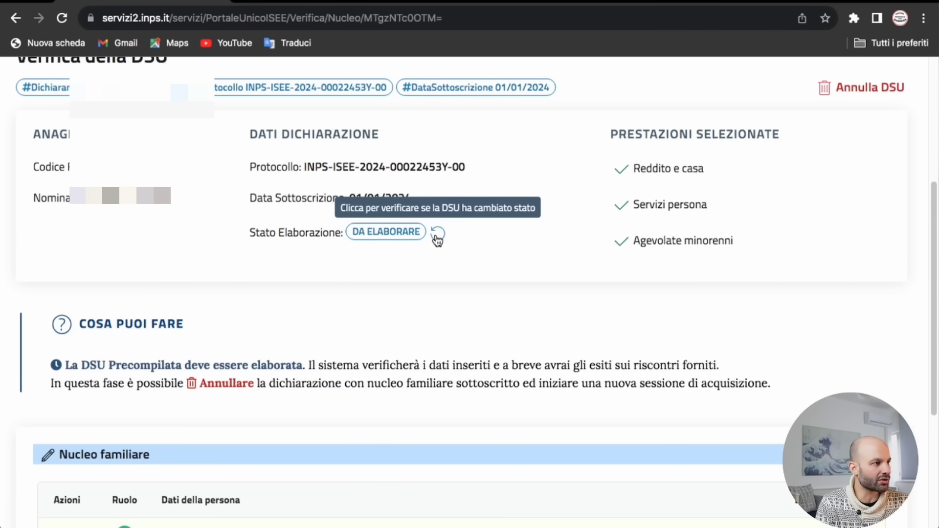
pyautogui.click(438, 237)
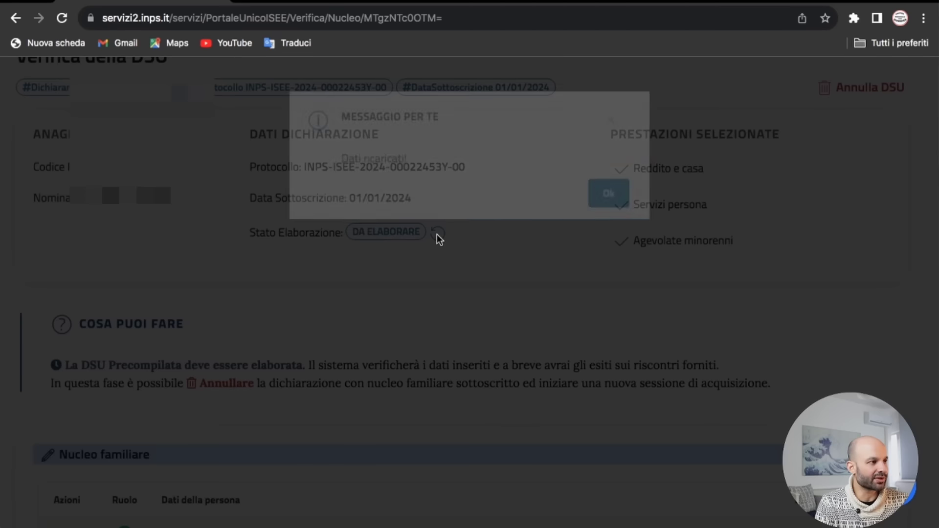
pyautogui.click(590, 200)
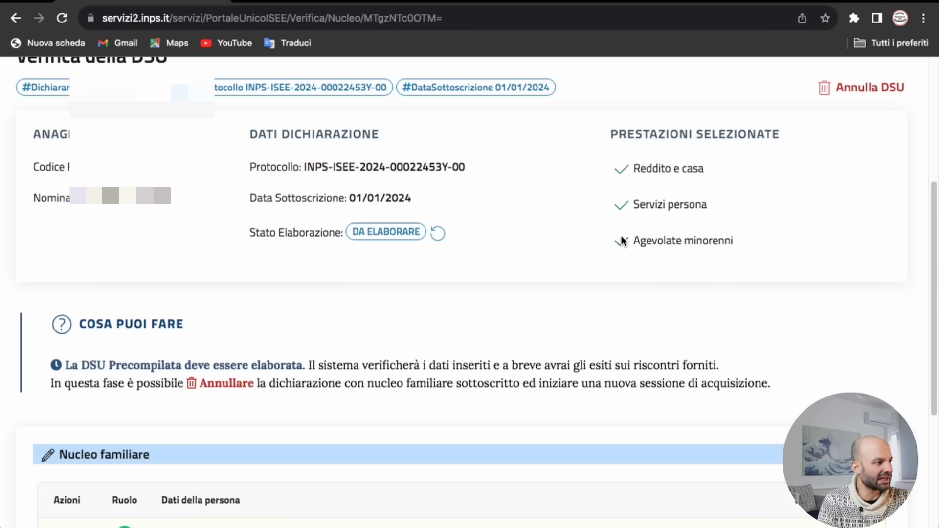
pyautogui.scroll(-1, 621, 240)
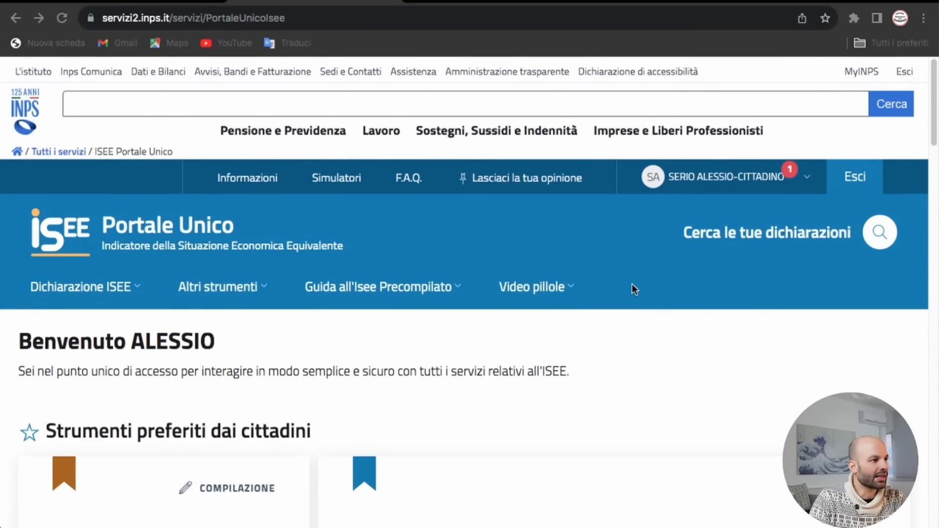
# Step: Check the ELABORATA notice in the account notifications, then open the precompiled DSU data confirmation
pyautogui.click(758, 184)
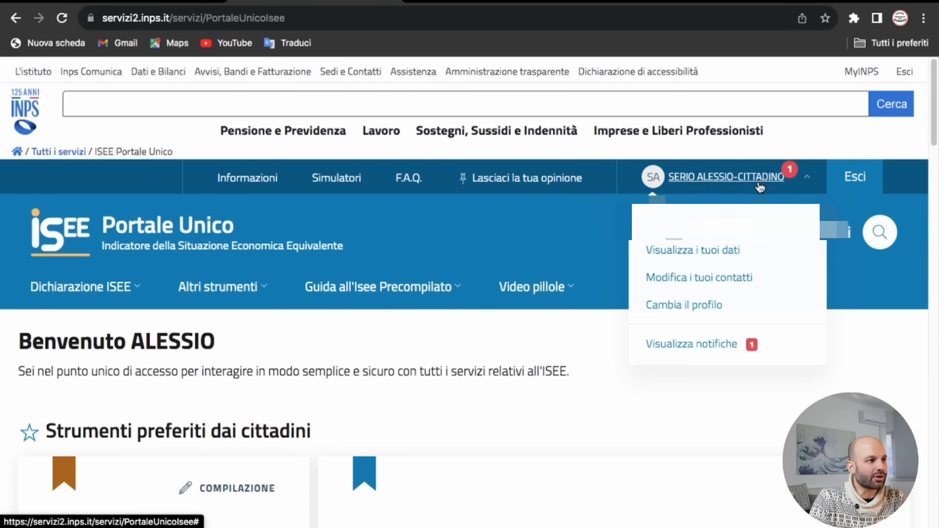
pyautogui.click(710, 348)
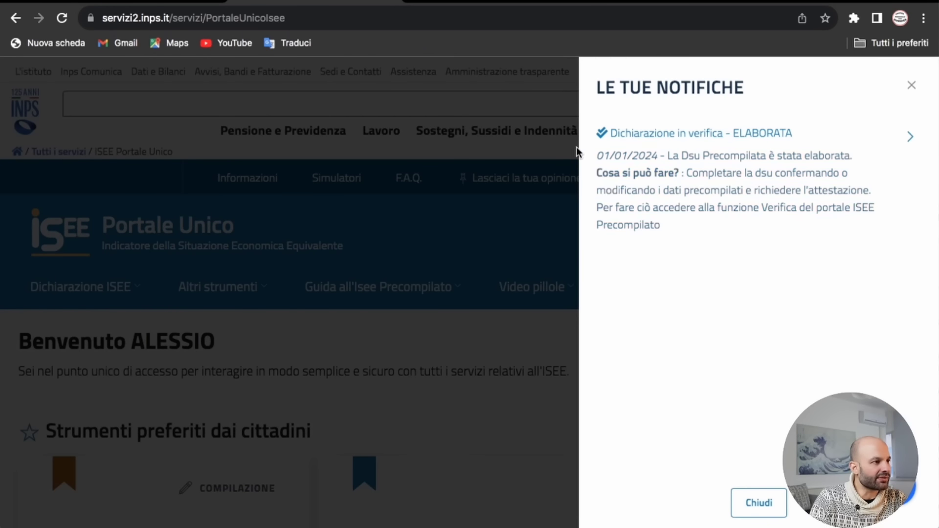
pyautogui.click(759, 506)
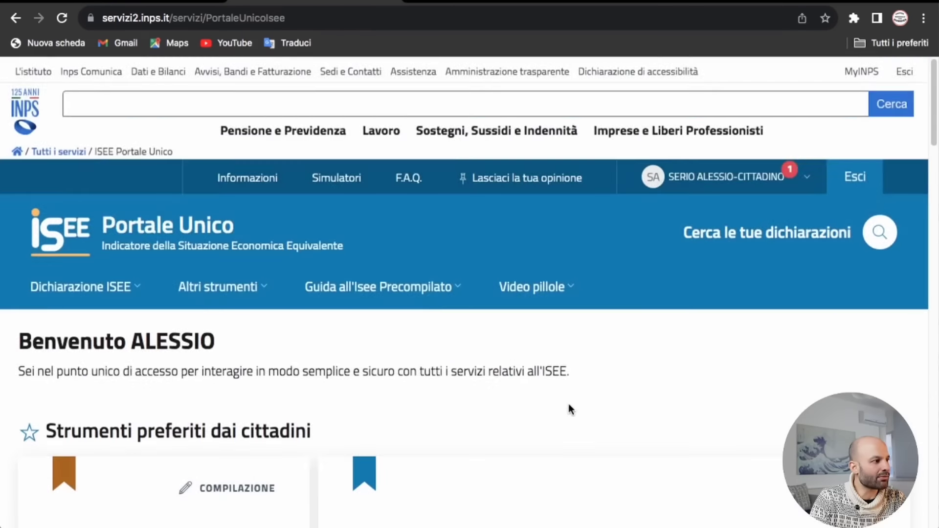
pyautogui.scroll(-8, 569, 406)
pyautogui.scroll(-1, 711, 304)
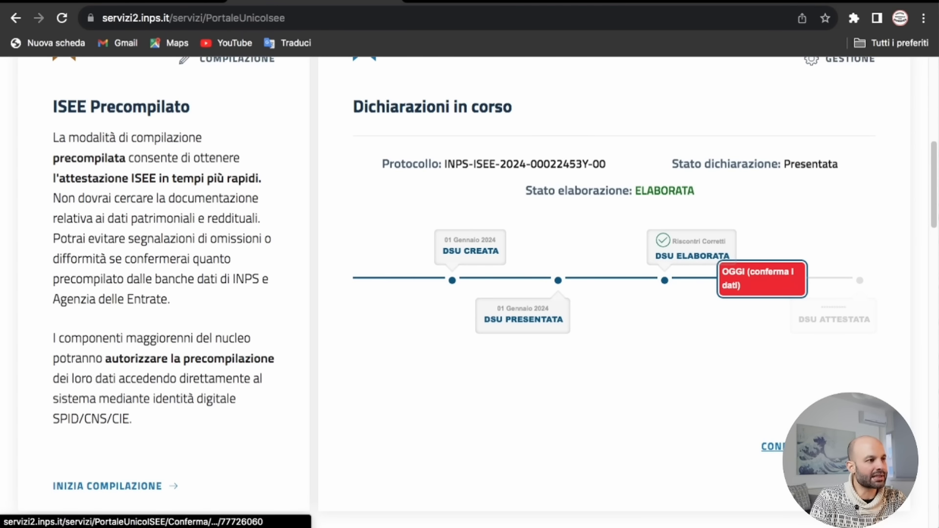
pyautogui.click(784, 446)
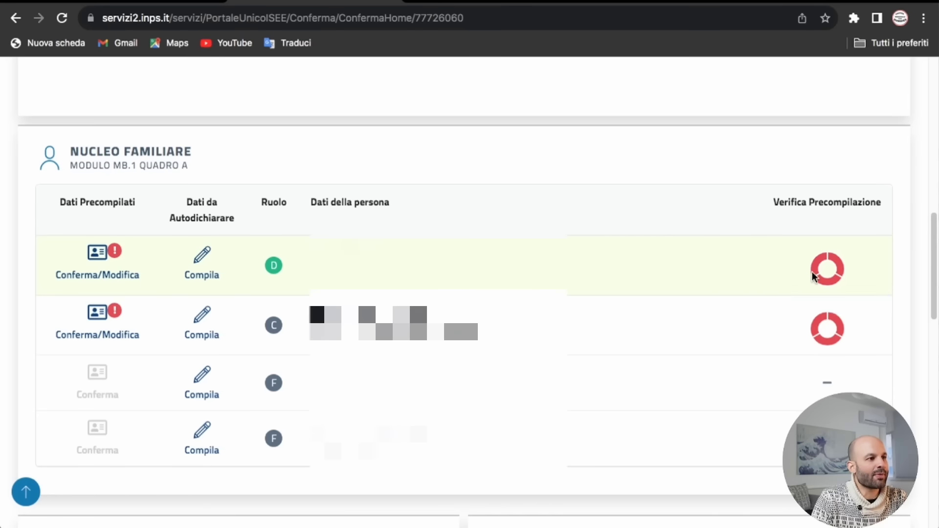
# Step: Open the processed DSU's Conferma page listing the Nucleo familiare members awaiting confirmation
pyautogui.moveTo(823, 267)
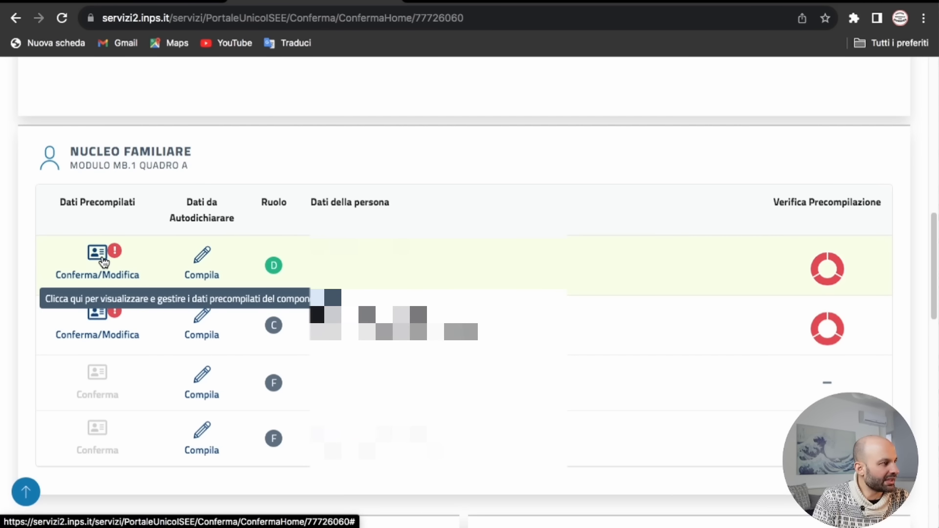
# Step: Mark income module FC8 as Visionato via Presa Visione, then show the Patrimonio mobiliare tab
pyautogui.click(103, 260)
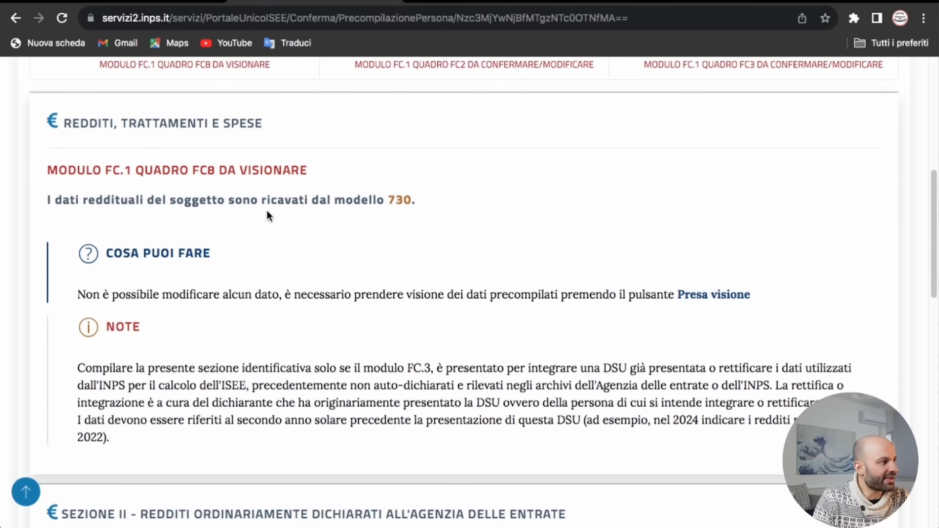
pyautogui.scroll(-8, 269, 210)
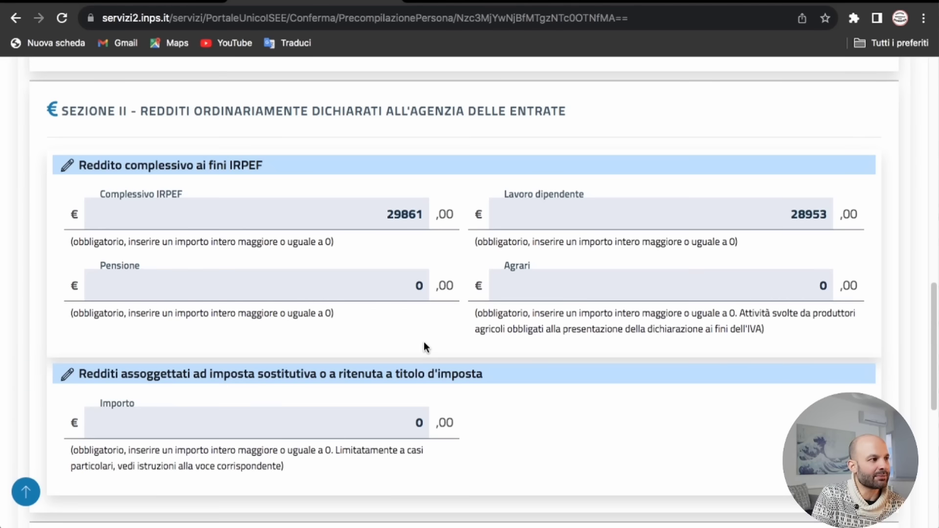
pyautogui.scroll(-1, 439, 319)
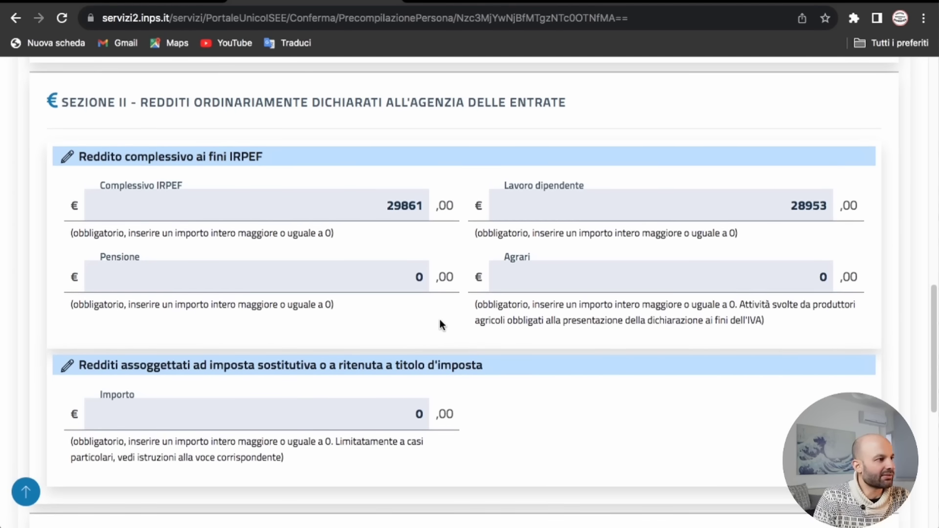
pyautogui.scroll(-8, 480, 306)
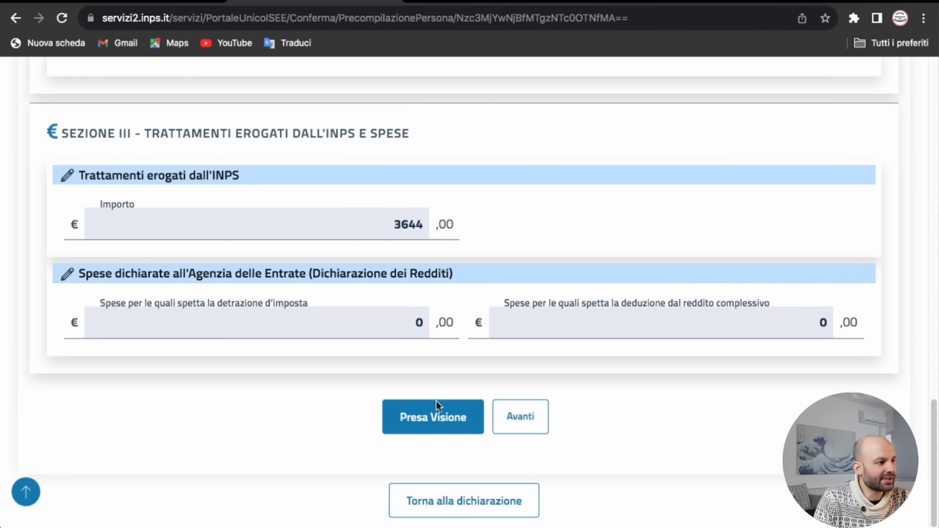
pyautogui.click(429, 416)
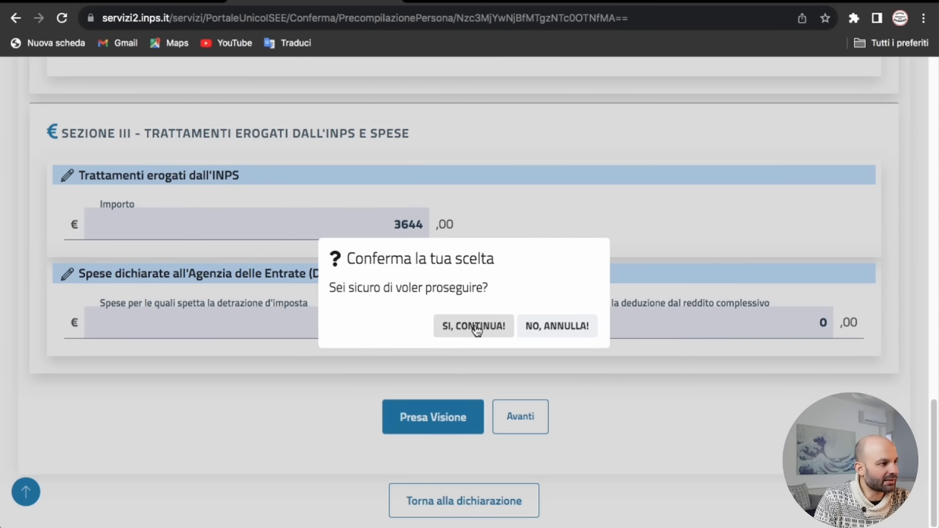
pyautogui.click(474, 327)
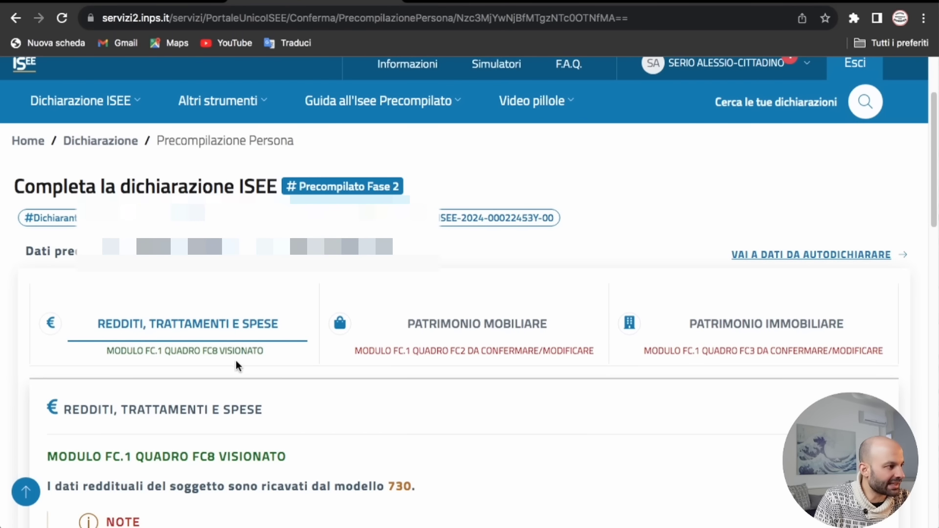
pyautogui.moveTo(225, 350); pyautogui.dragTo(107, 350)
pyautogui.click(465, 331)
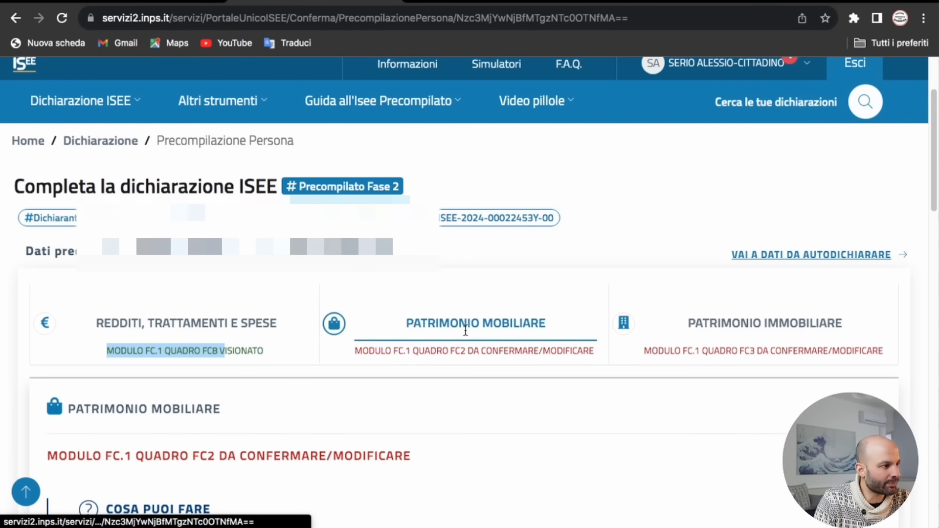
# Step: Review the patrimoni mobiliari tables and confirm them so module FC2 reads CONFERMATO
pyautogui.scroll(-6, 425, 357)
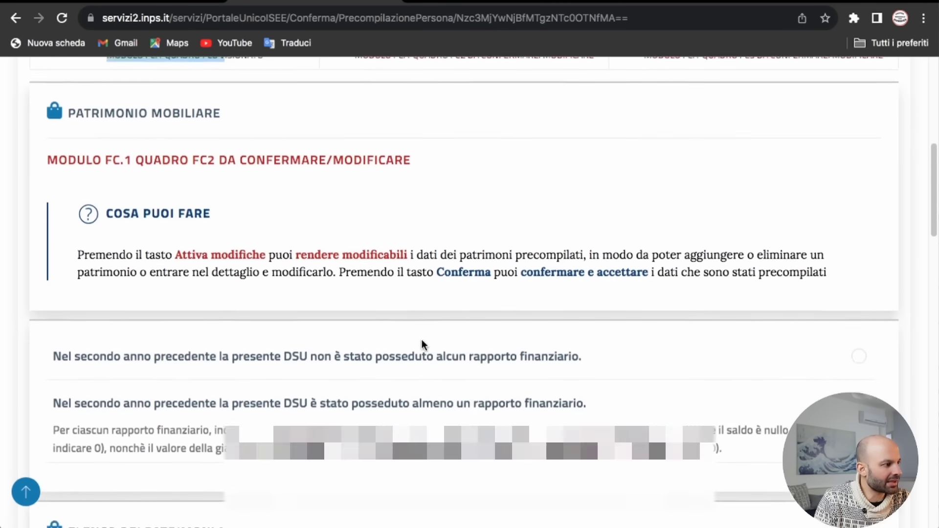
pyautogui.scroll(-8, 421, 342)
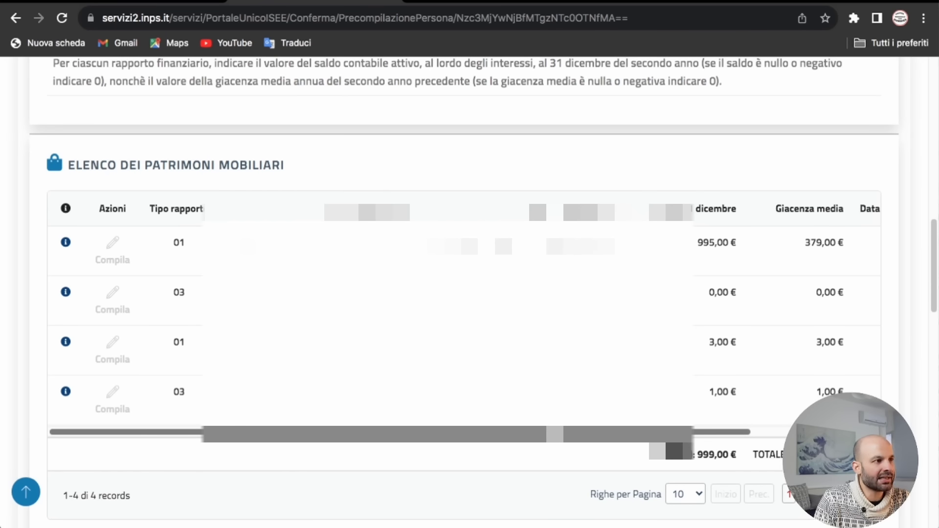
pyautogui.scroll(-1, 470, 293)
pyautogui.scroll(-3, 549, 433)
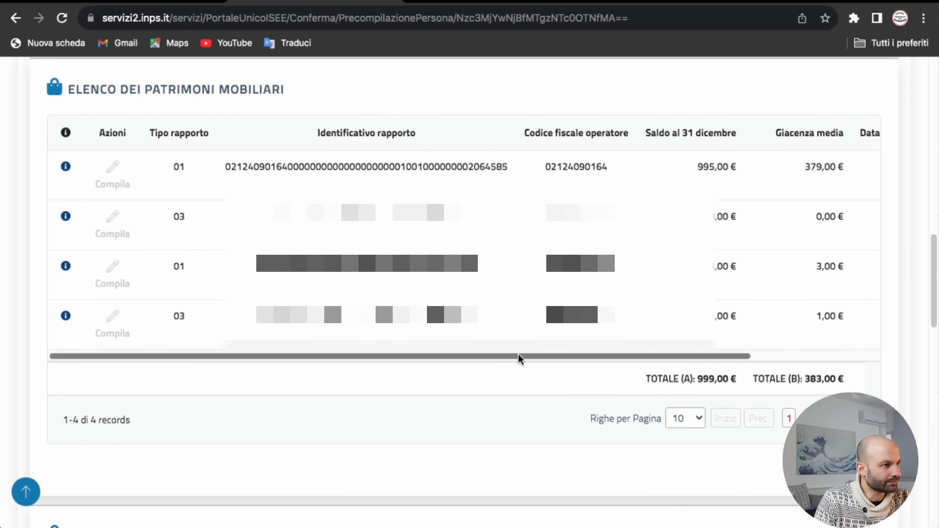
pyautogui.scroll(-8, 517, 360)
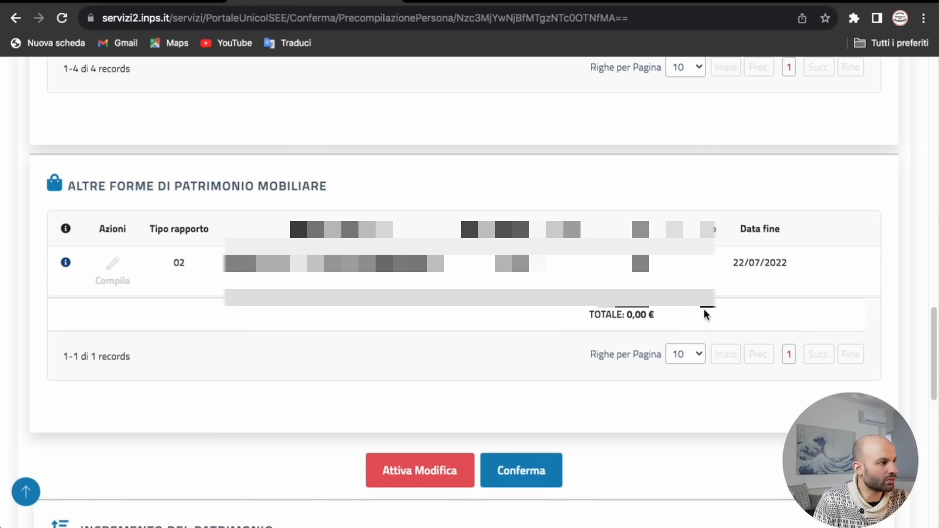
pyautogui.click(538, 477)
pyautogui.click(469, 325)
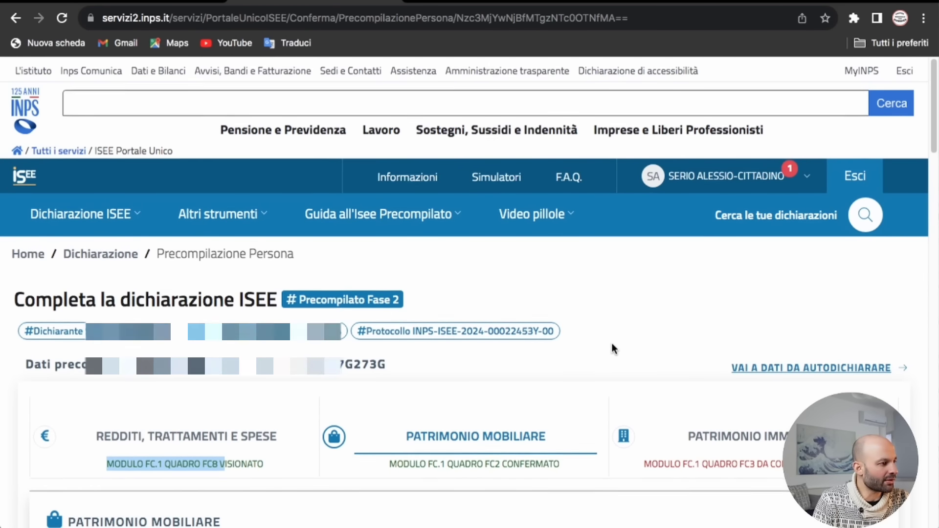
# Step: Switch to the Patrimonio immobiliare section
pyautogui.scroll(-2, 538, 372)
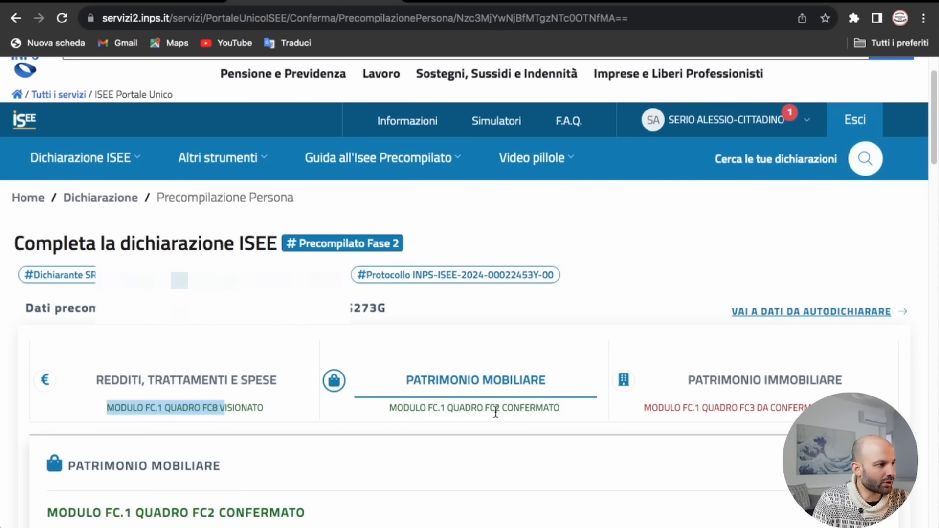
pyautogui.scroll(-4, 598, 389)
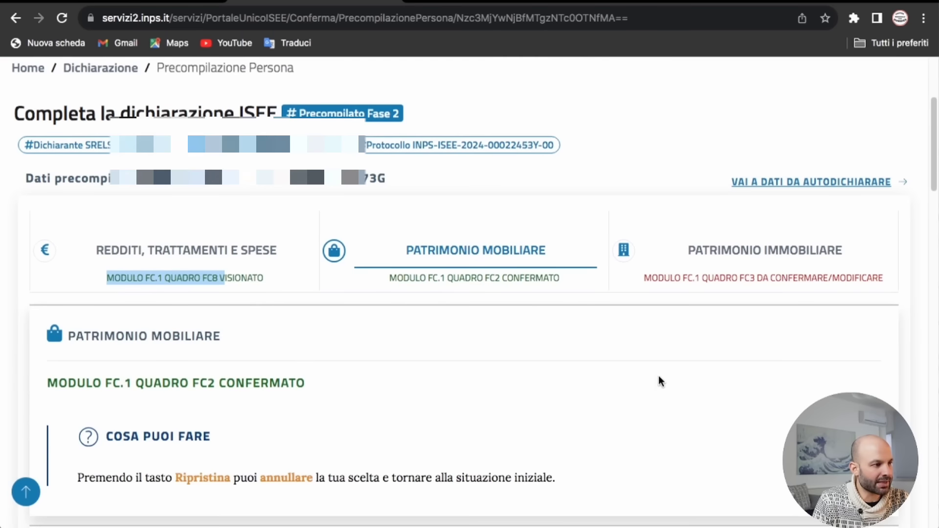
pyautogui.click(772, 268)
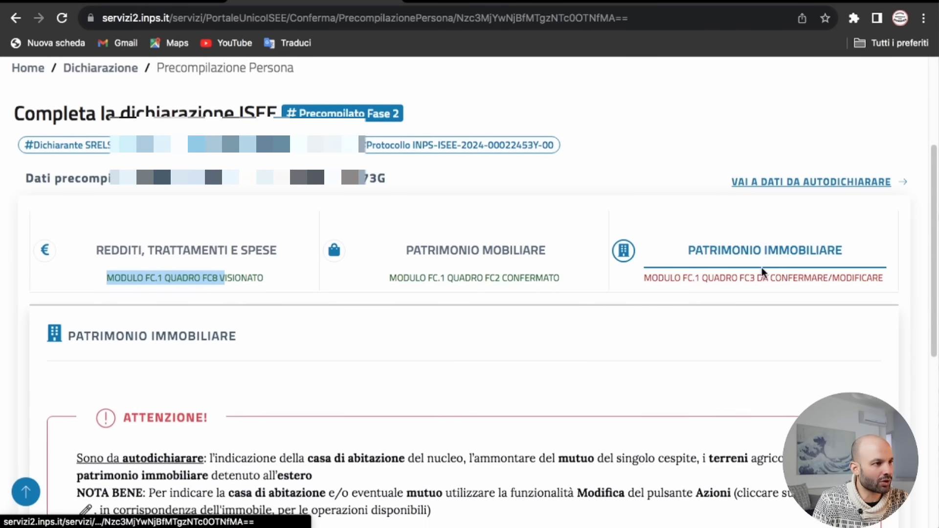
# Step: Unlock the Palermo properties valued 32.355,00 € and 112.794,00 € for editing
pyautogui.scroll(-10, 692, 306)
pyautogui.scroll(-5, 691, 302)
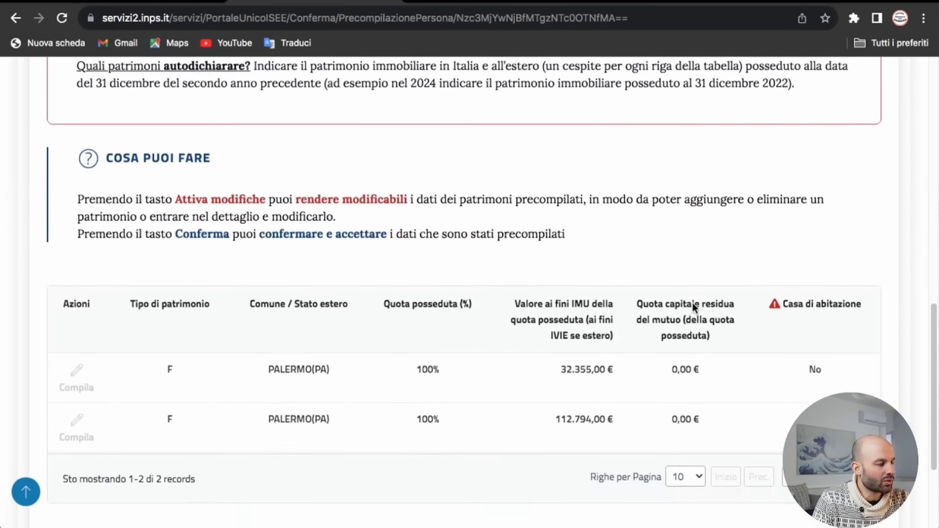
pyautogui.scroll(-1, 691, 303)
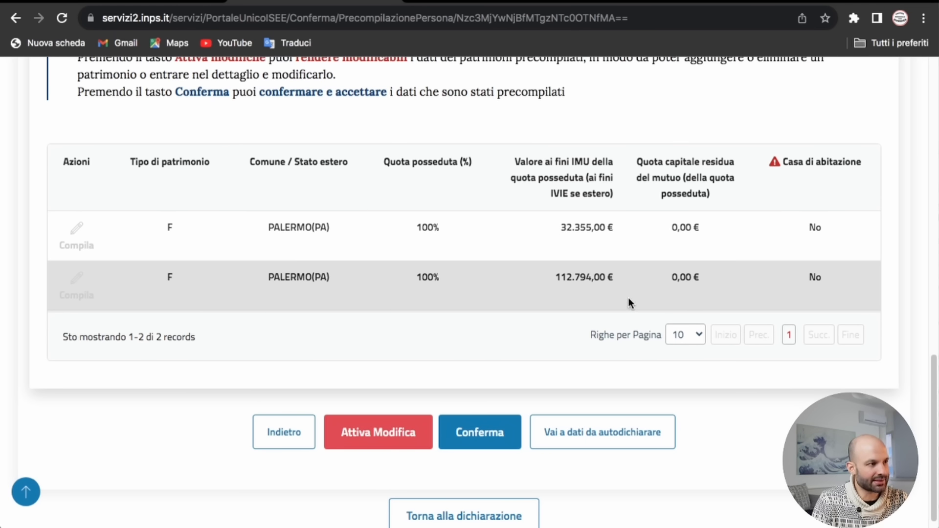
pyautogui.moveTo(788, 161)
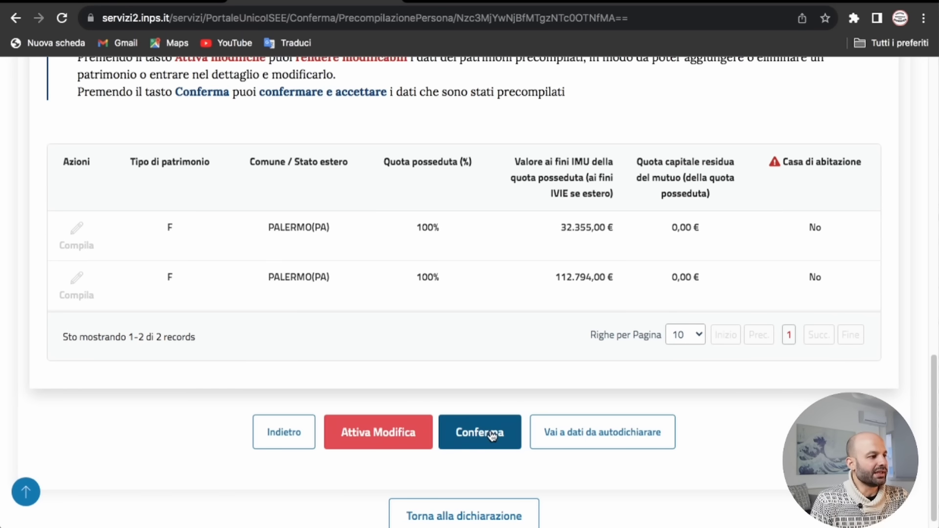
pyautogui.click(403, 442)
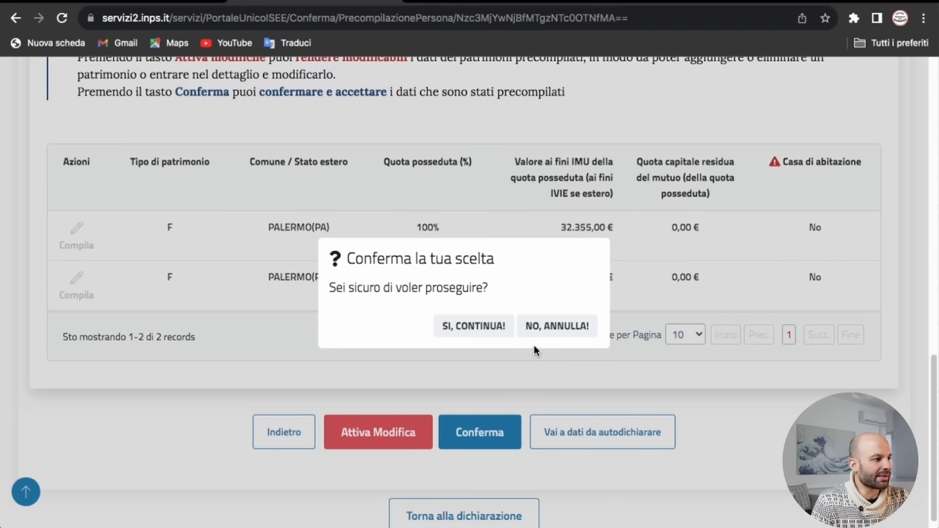
pyautogui.click(484, 328)
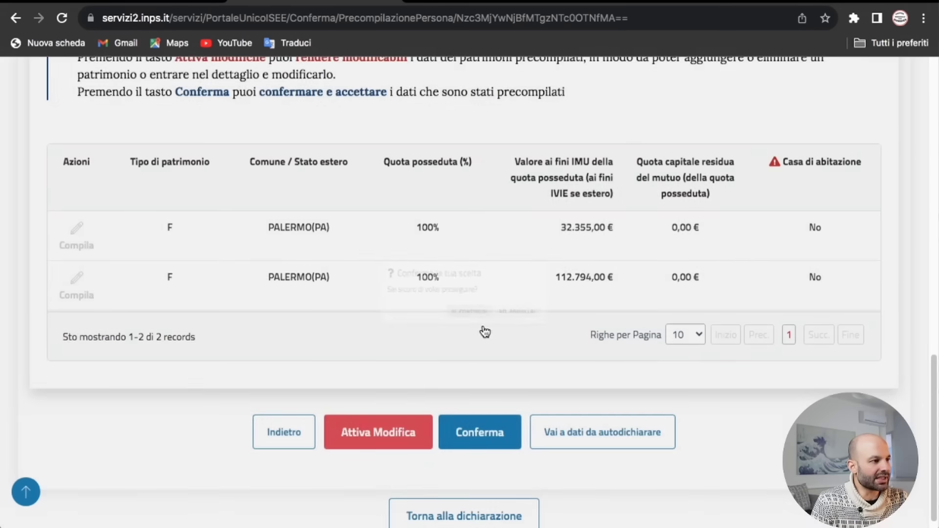
pyautogui.scroll(-9, 471, 410)
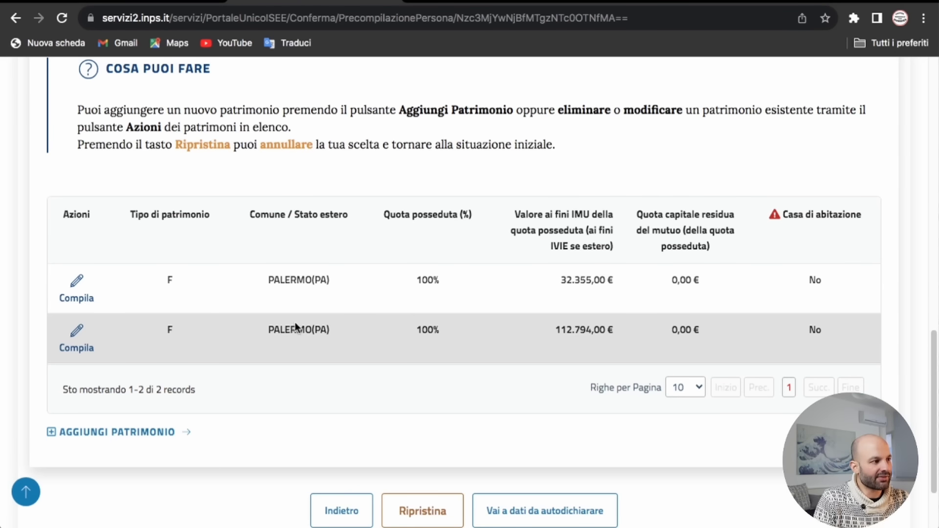
# Step: Save the 112.794,00 € property as the family home with 112794 € residual mortgage
pyautogui.click(80, 340)
pyautogui.click(99, 352)
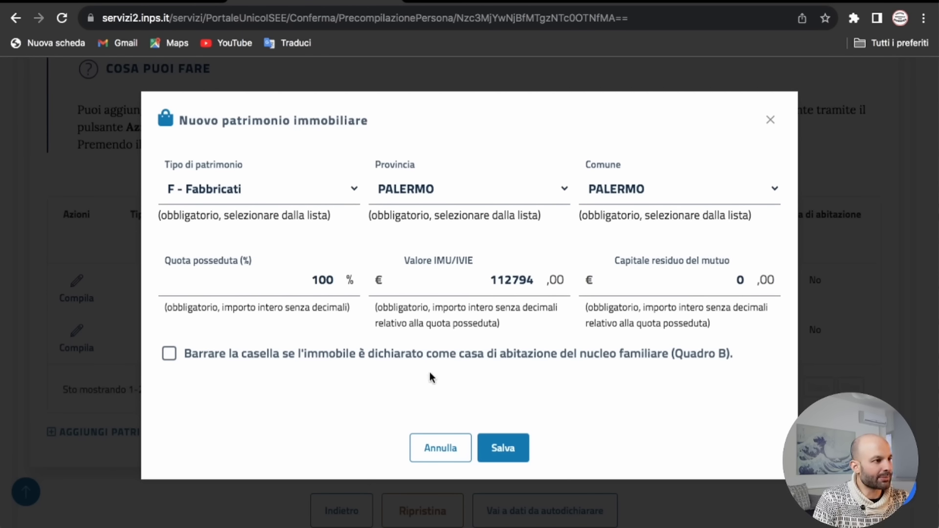
pyautogui.click(169, 356)
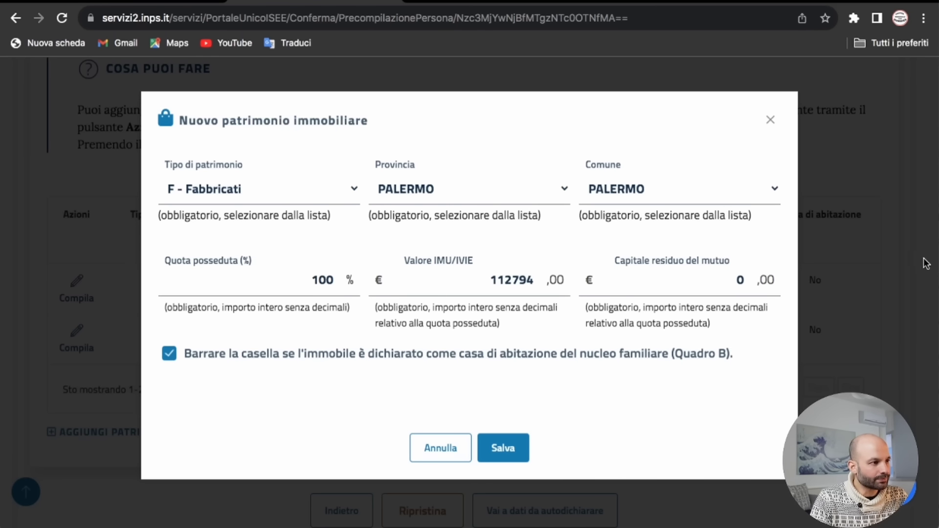
pyautogui.click(737, 289)
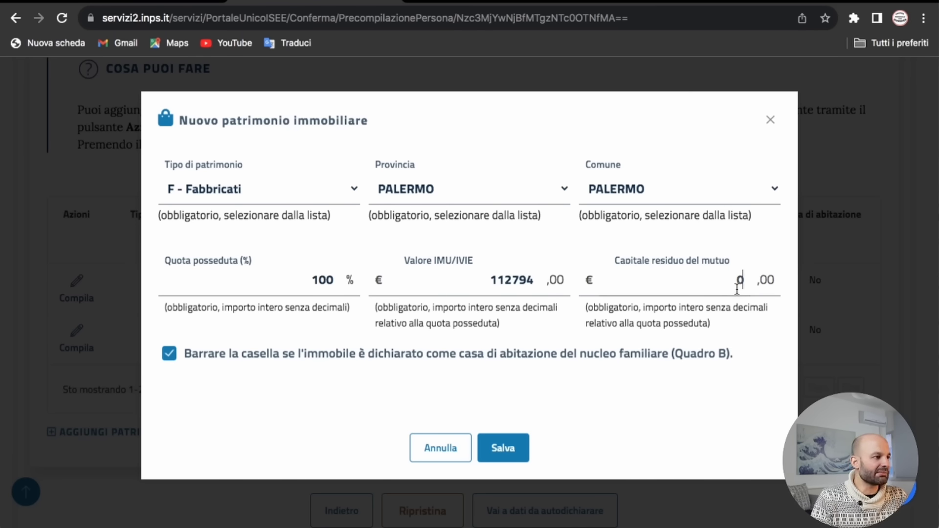
pyautogui.write('112')
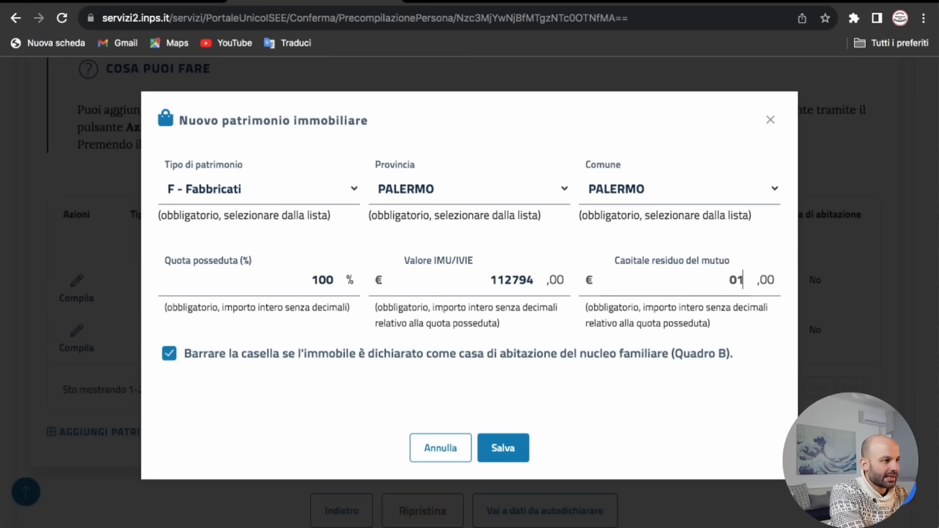
pyautogui.press('BackSpace')
pyautogui.press('BackSpace')
pyautogui.press('BackSpace')
pyautogui.press('BackSpace')
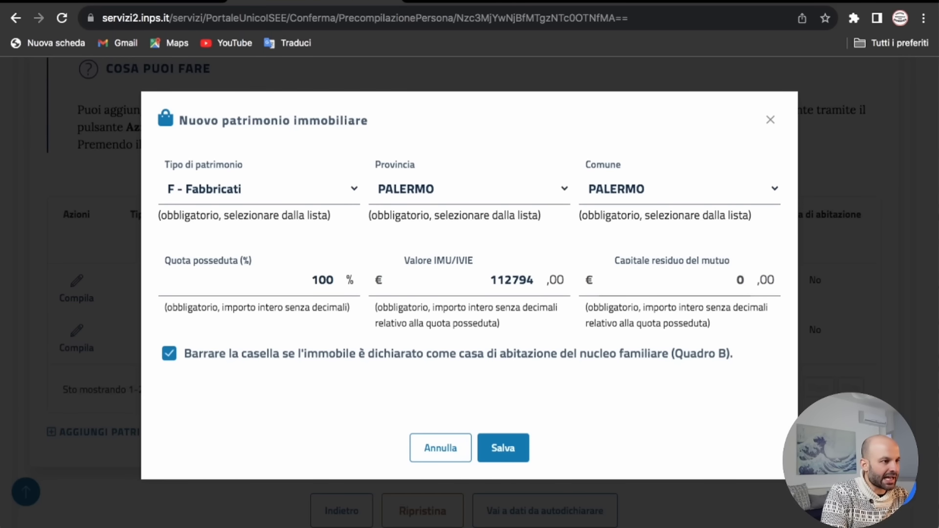
pyautogui.write('11')
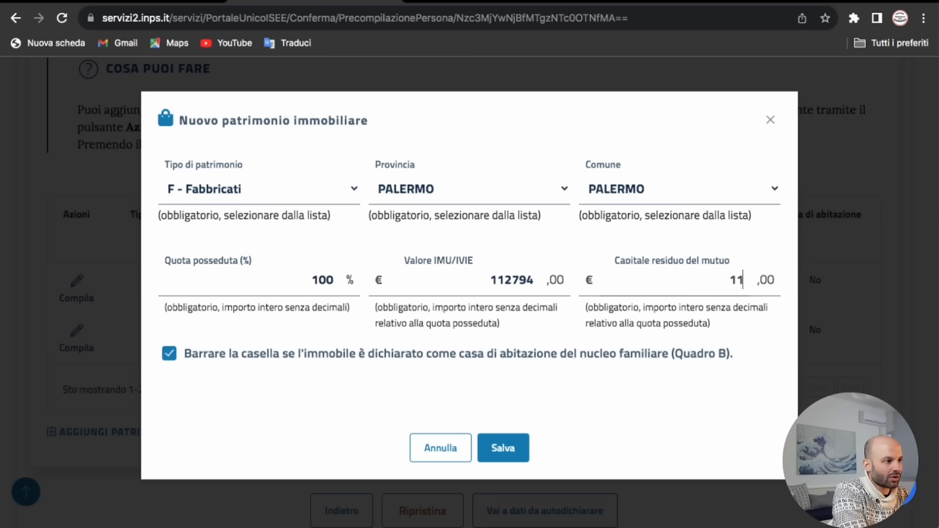
pyautogui.write('2794')
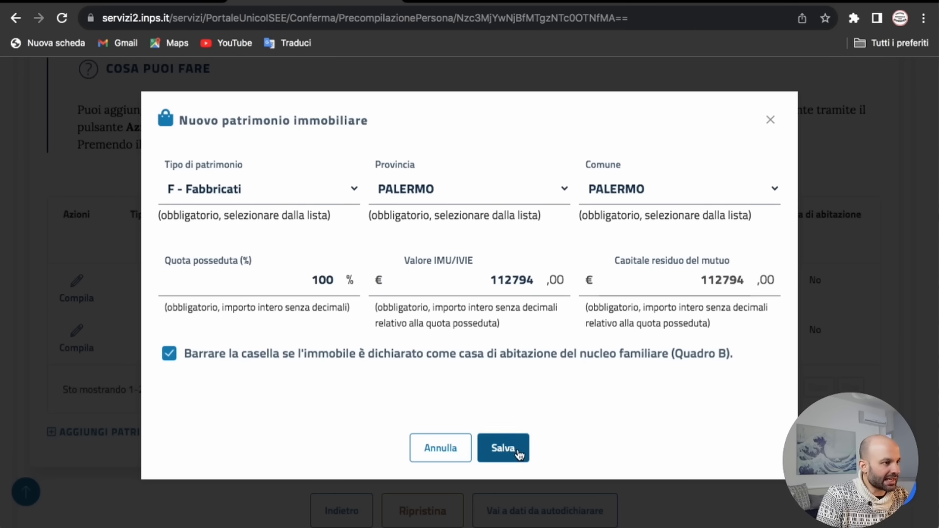
pyautogui.click(518, 454)
pyautogui.click(80, 296)
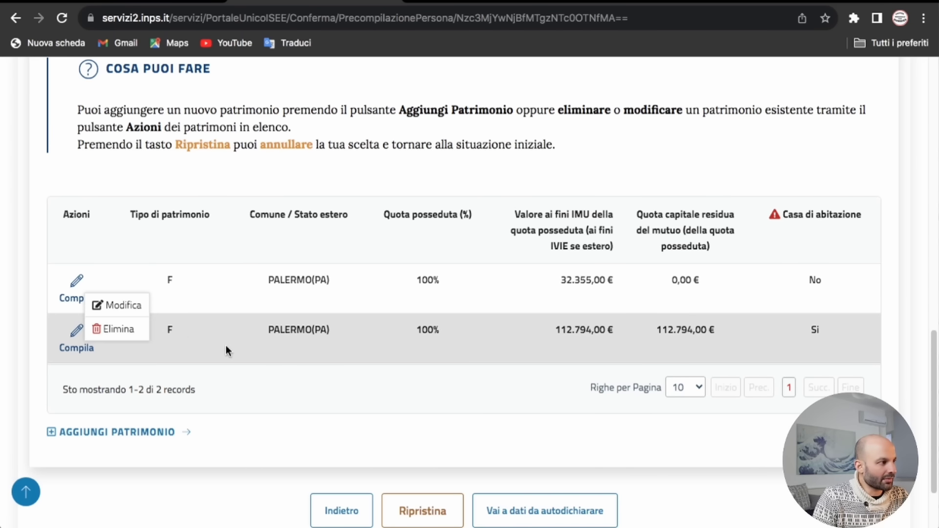
# Step: Set the 32.355,00 € property's Capitale residuo del mutuo to 62374 € and save
pyautogui.click(108, 306)
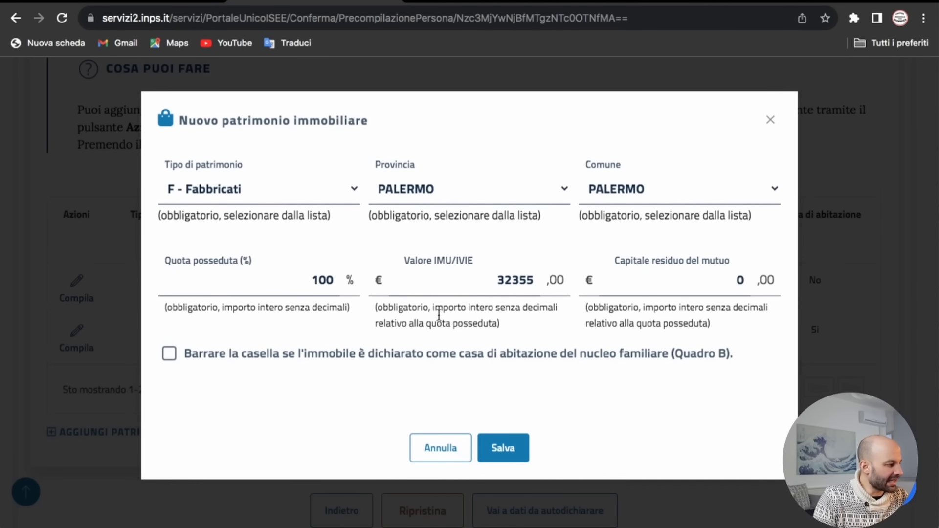
pyautogui.click(677, 284)
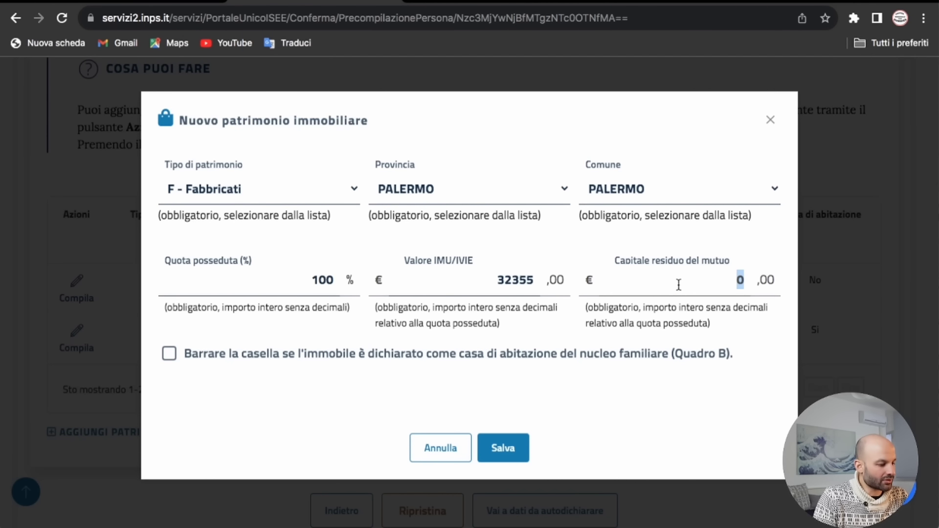
pyautogui.write('6')
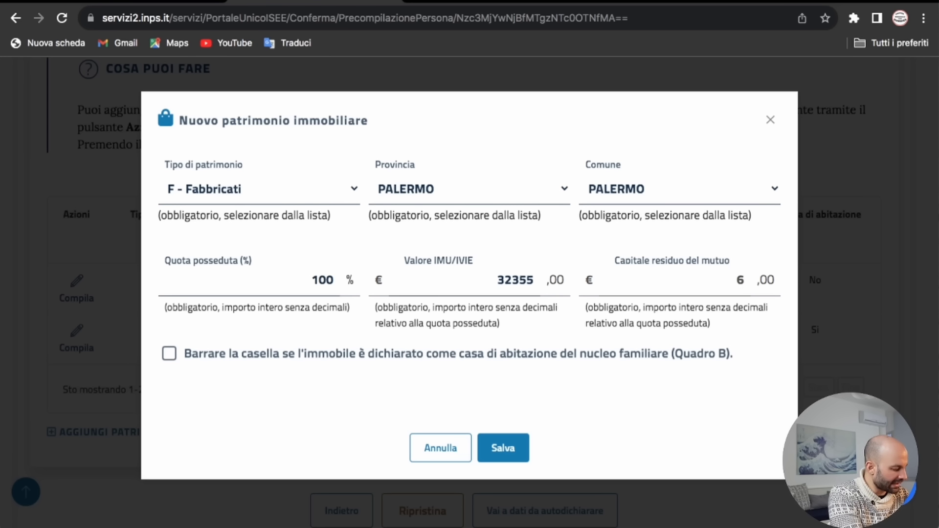
pyautogui.write('2374')
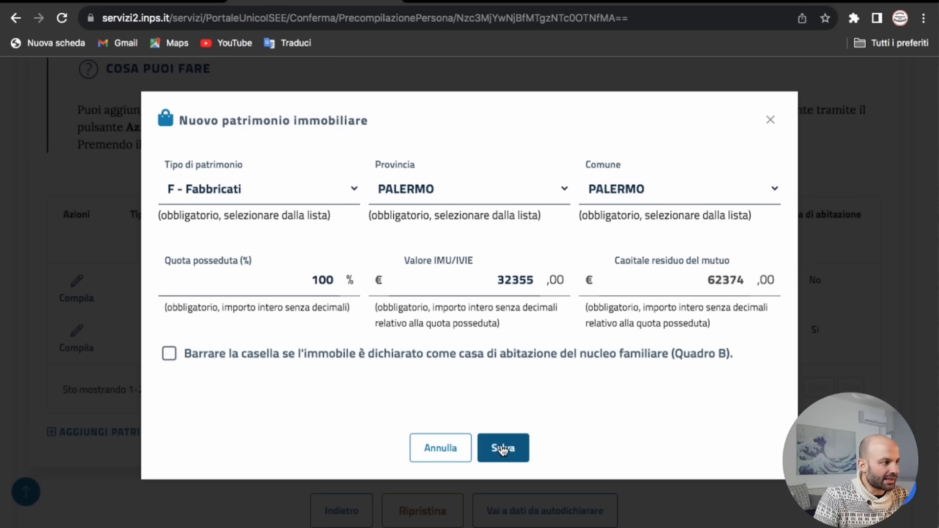
pyautogui.click(502, 449)
pyautogui.rightClick(466, 321)
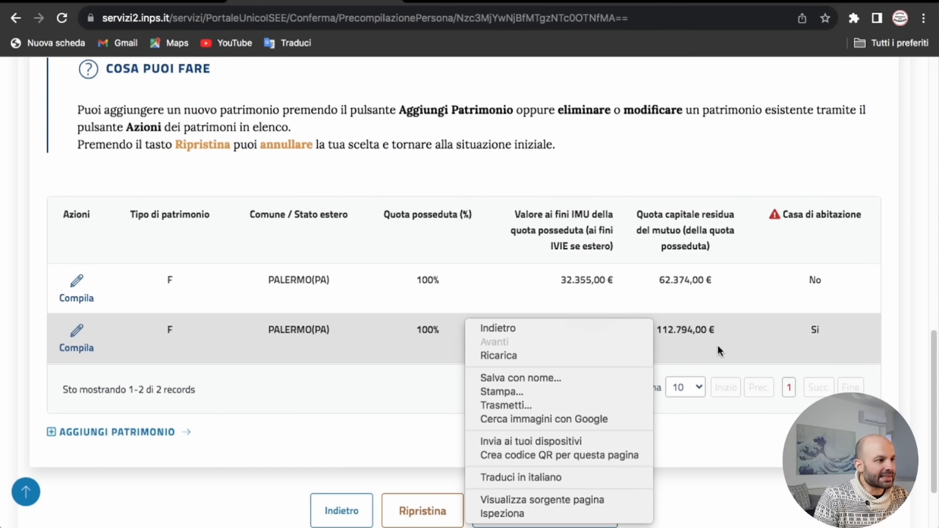
pyautogui.click(336, 364)
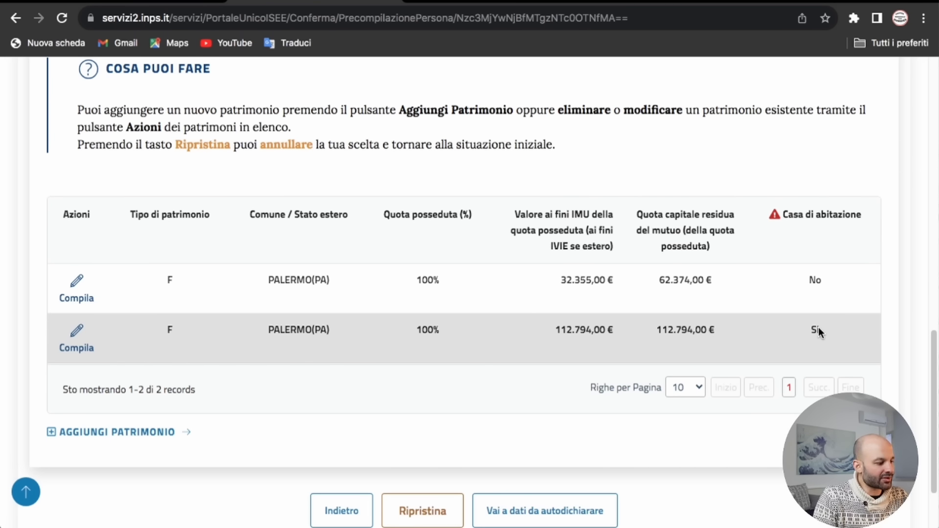
pyautogui.scroll(-2, 820, 335)
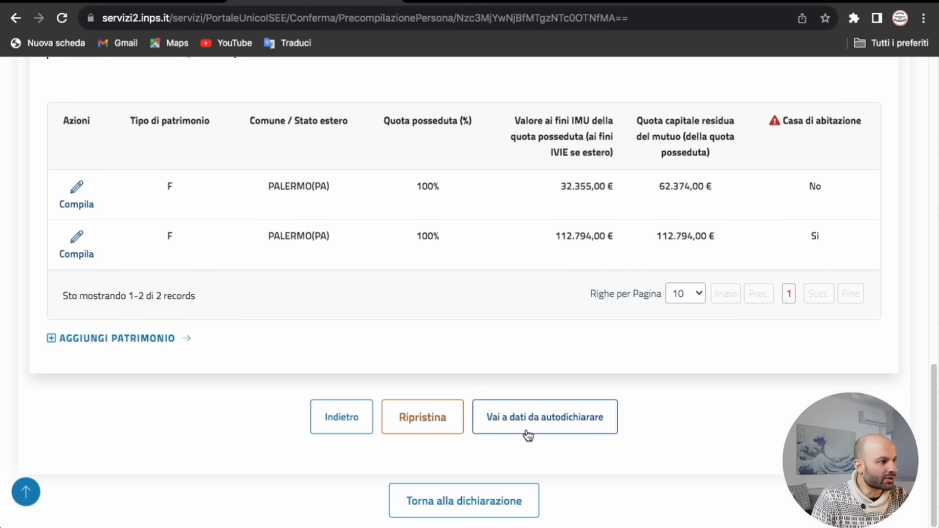
# Step: Go to the self-declared data and review Residenza e attività lavorativa, showing LAVIND work activity
pyautogui.click(542, 423)
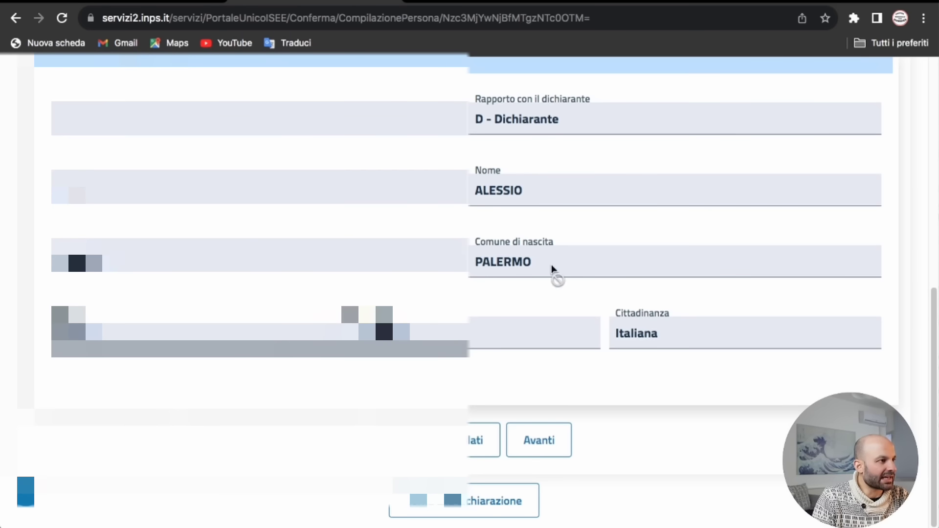
pyautogui.click(547, 440)
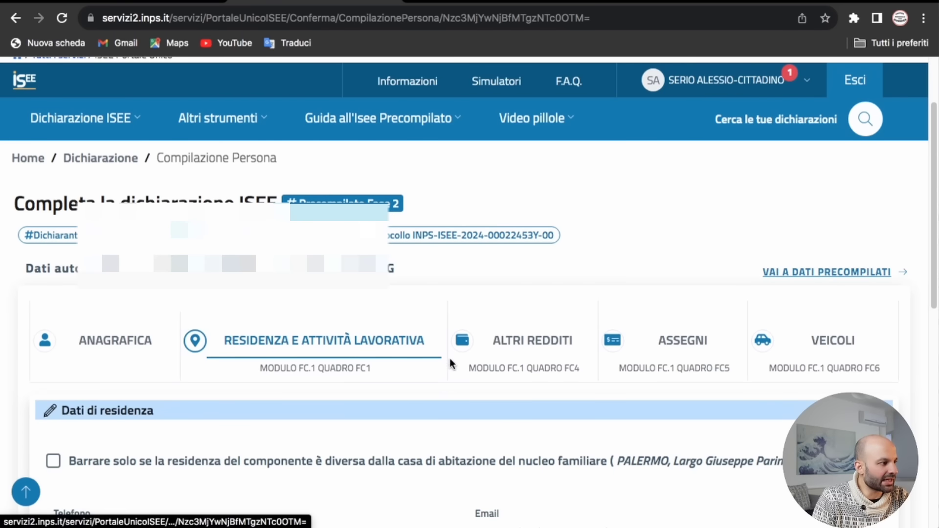
pyautogui.scroll(-3, 229, 418)
pyautogui.scroll(-1, 236, 415)
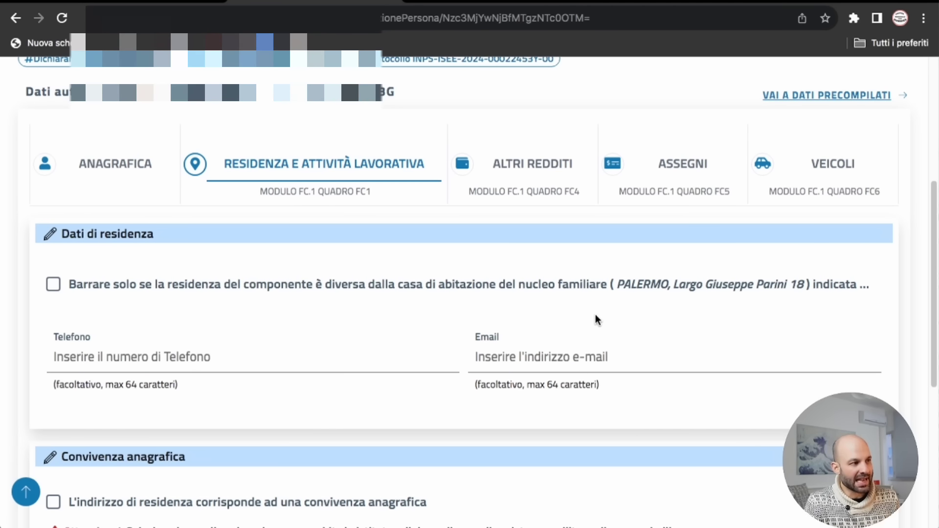
pyautogui.scroll(-1, 450, 290)
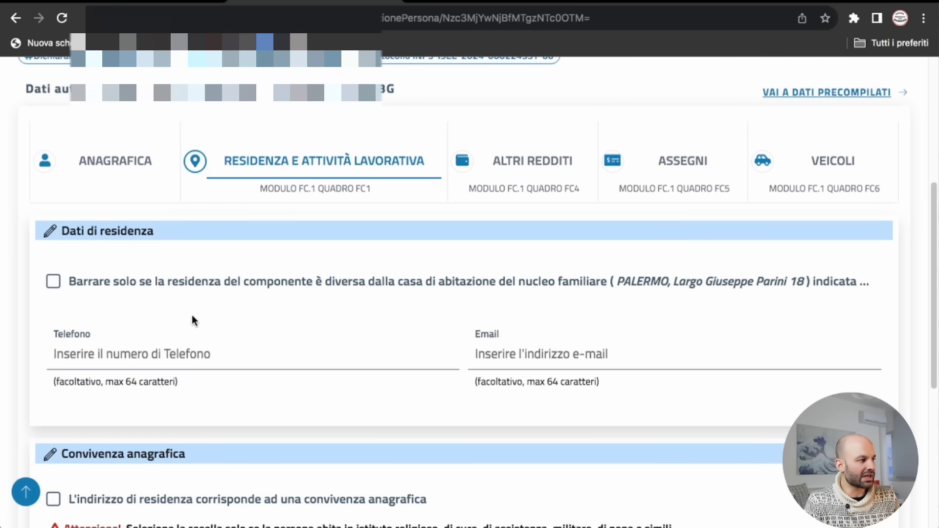
pyautogui.scroll(-3, 296, 341)
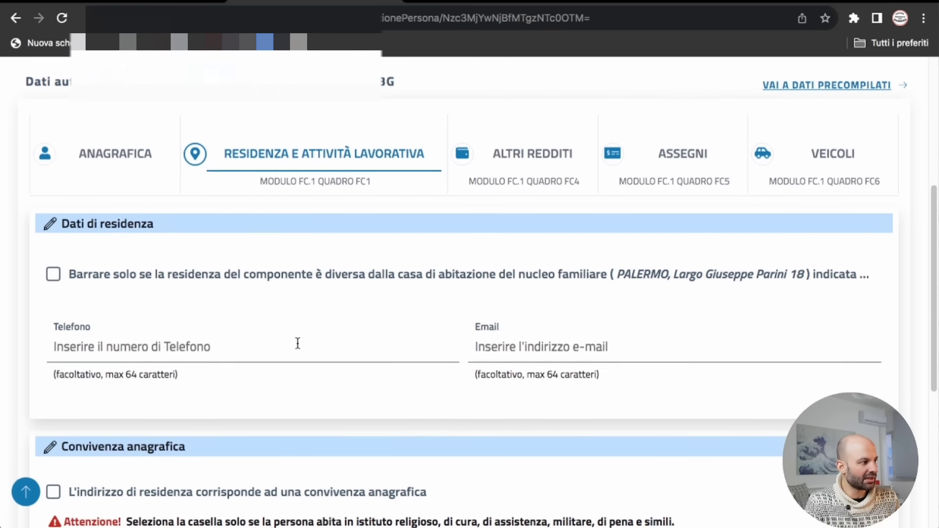
pyautogui.scroll(-5, 354, 336)
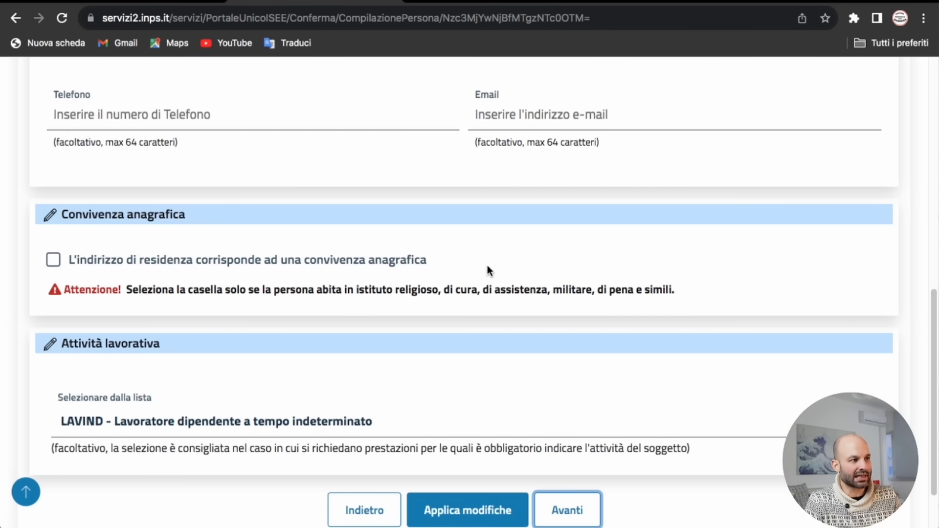
pyautogui.scroll(-2, 502, 273)
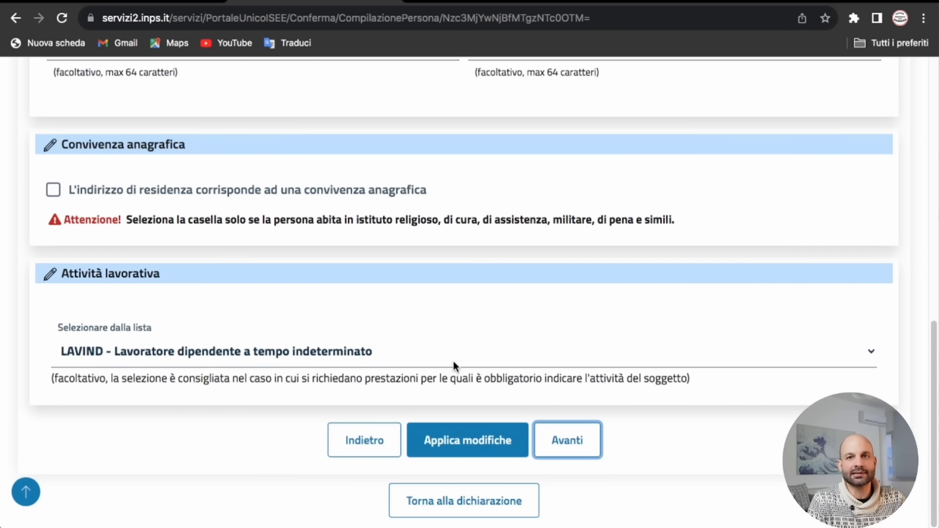
# Step: Reach the Altri redditi tab and check the Redditi e trattamenti fields, all 0,00 €
pyautogui.click(567, 452)
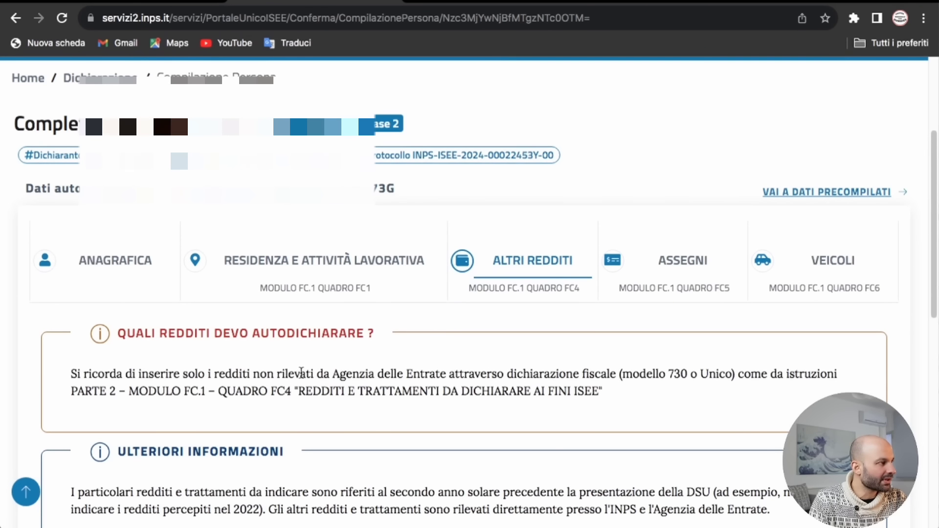
pyautogui.scroll(-2, 313, 354)
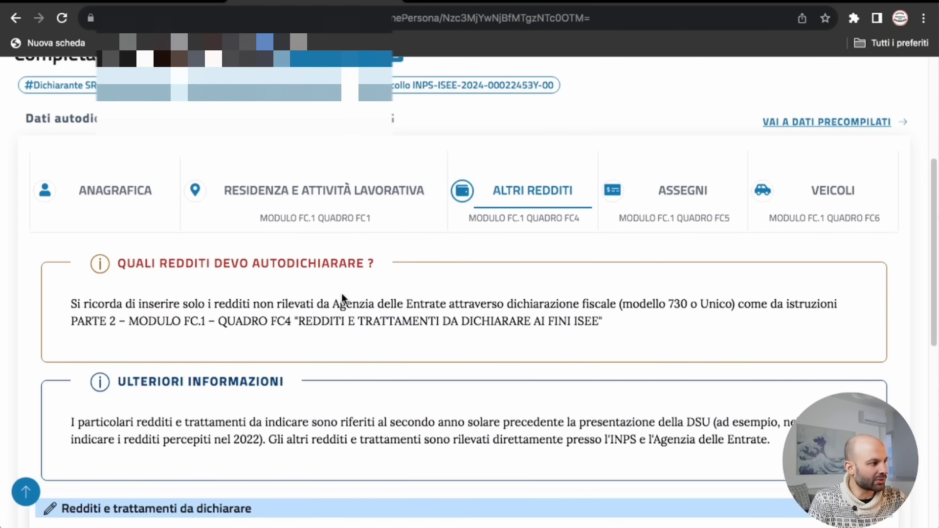
pyautogui.scroll(-1, 230, 320)
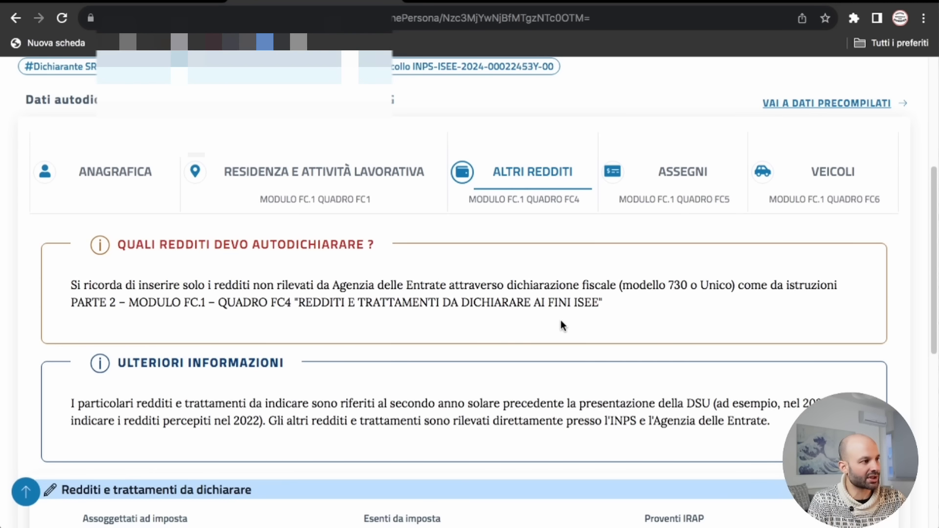
pyautogui.scroll(-2, 576, 316)
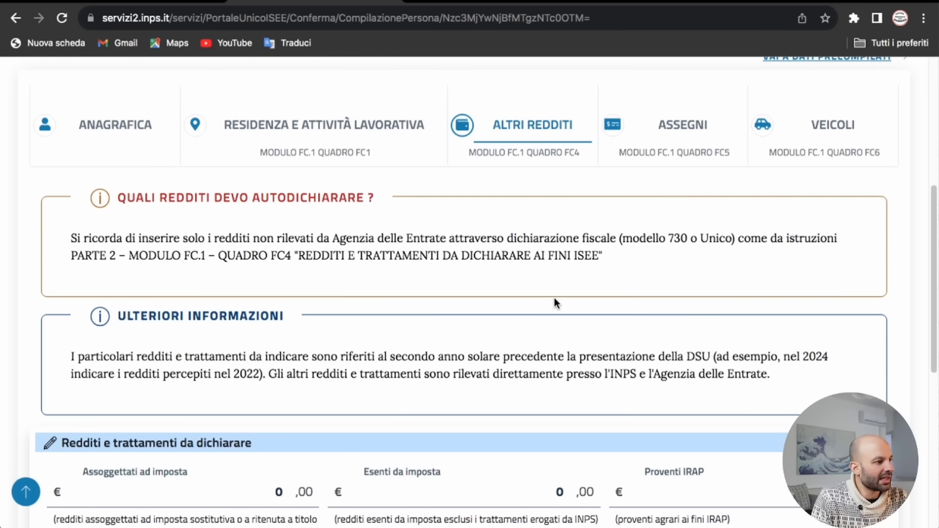
pyautogui.scroll(-3, 554, 300)
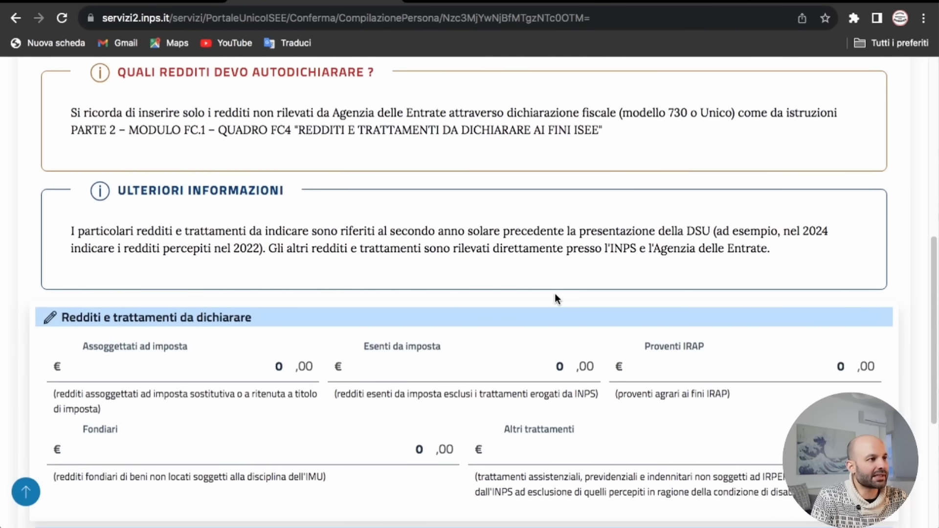
pyautogui.doubleClick(707, 113)
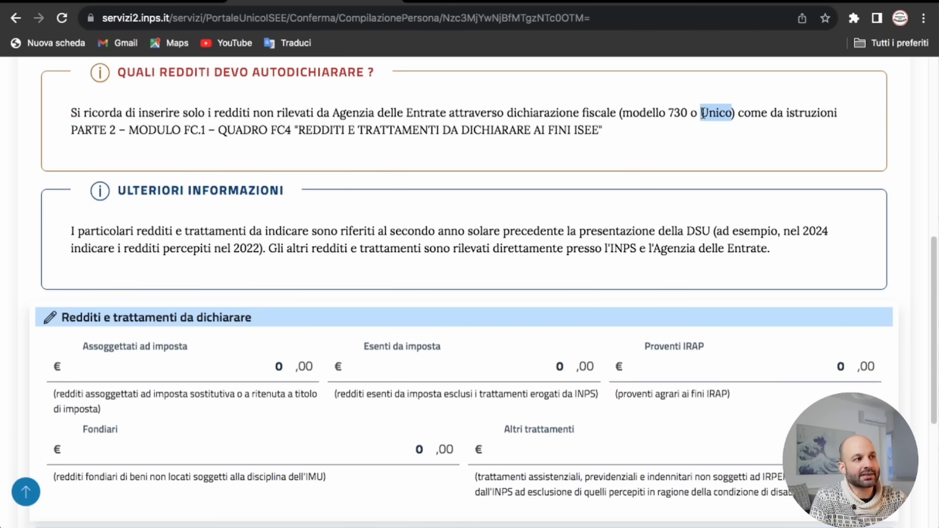
pyautogui.click(717, 118)
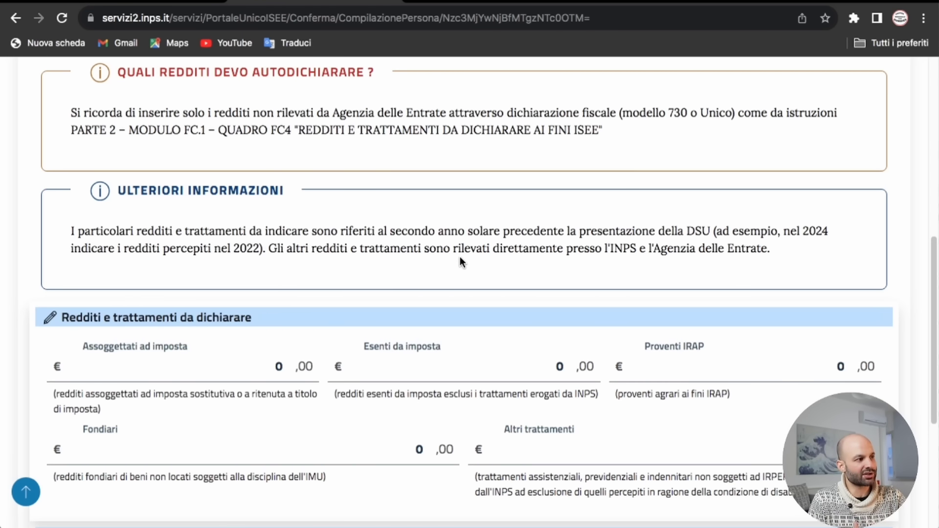
pyautogui.scroll(-3, 467, 266)
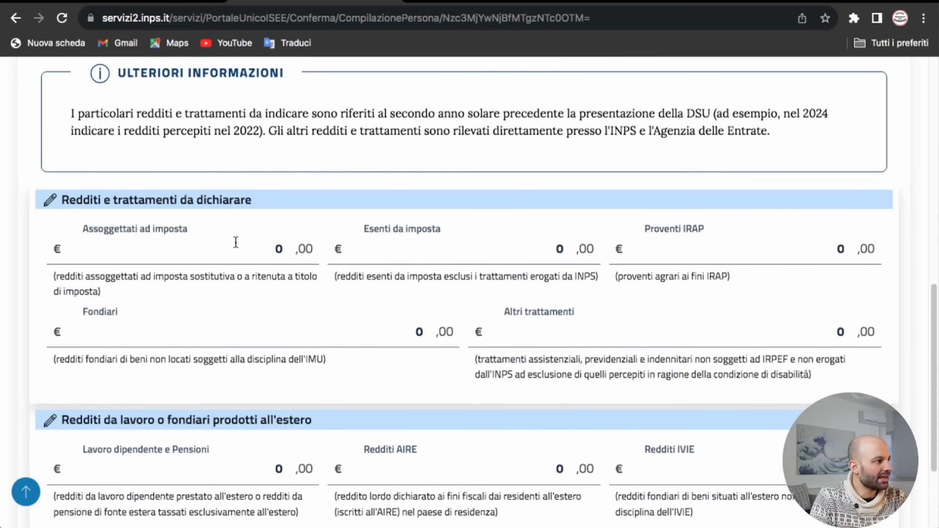
# Step: Leave other and foreign incomes at 0,00 € and advance to the Assegni (FC5) section
pyautogui.scroll(-1, 196, 235)
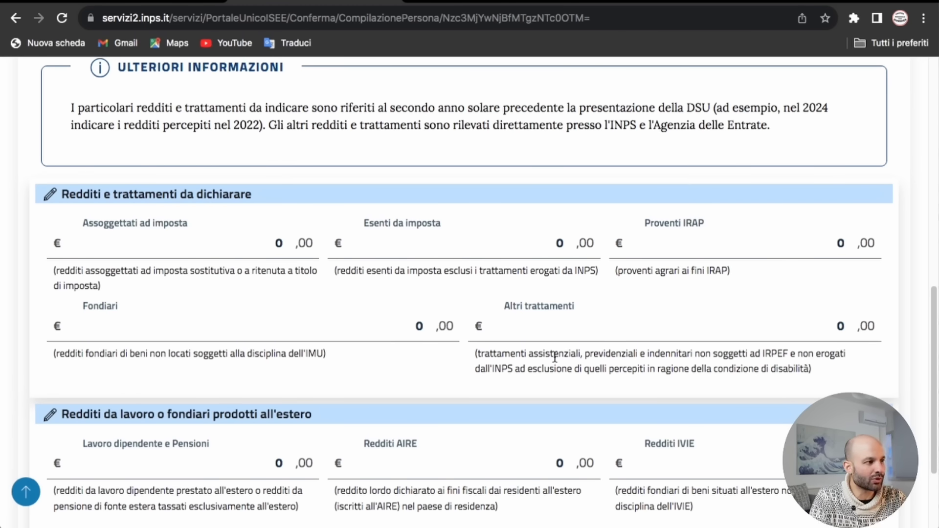
pyautogui.scroll(-3, 607, 360)
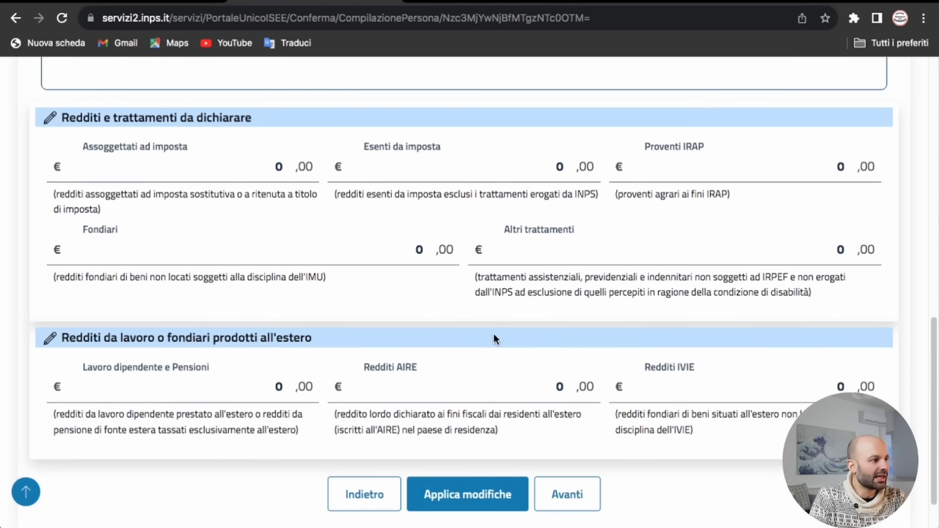
pyautogui.scroll(-2, 492, 334)
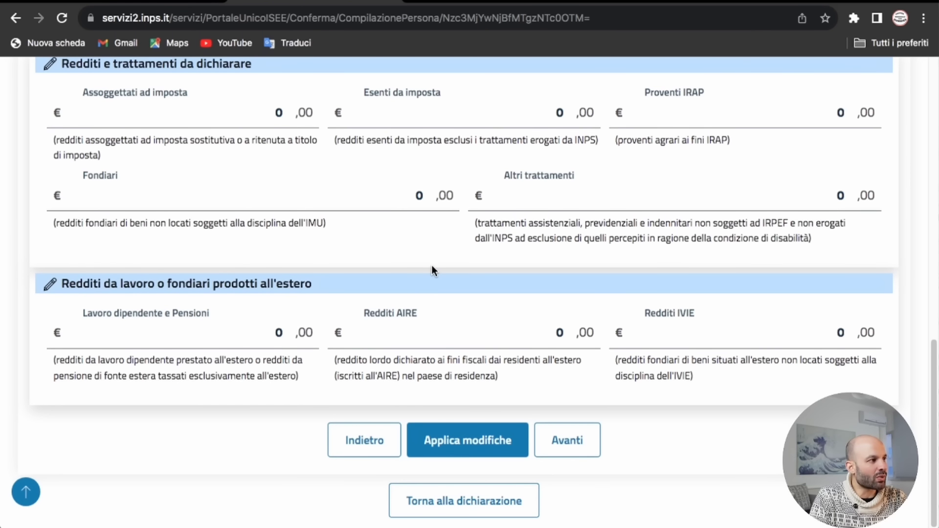
pyautogui.scroll(1, 433, 270)
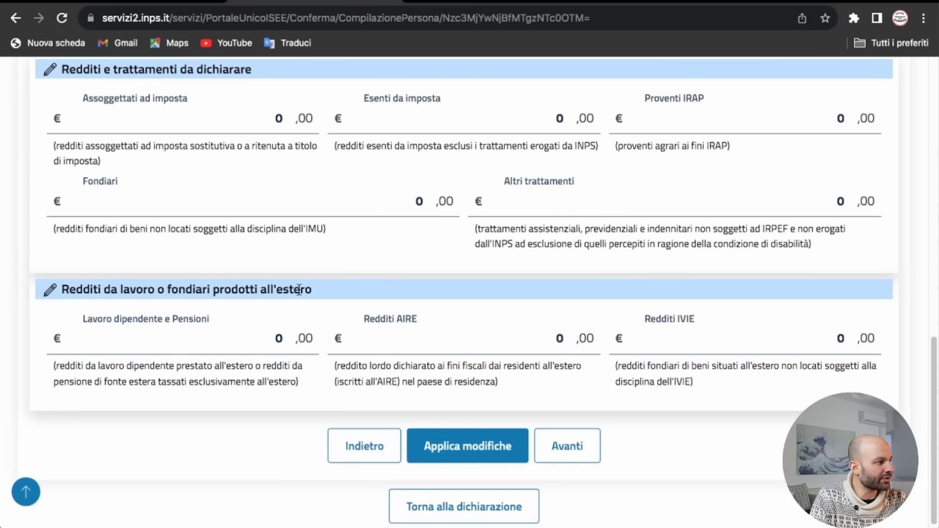
pyautogui.scroll(-1, 326, 289)
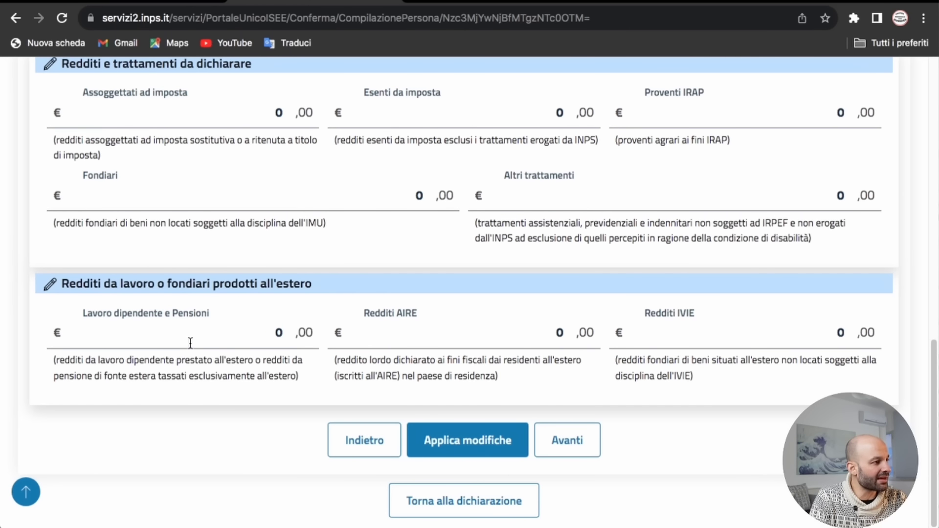
pyautogui.click(190, 342)
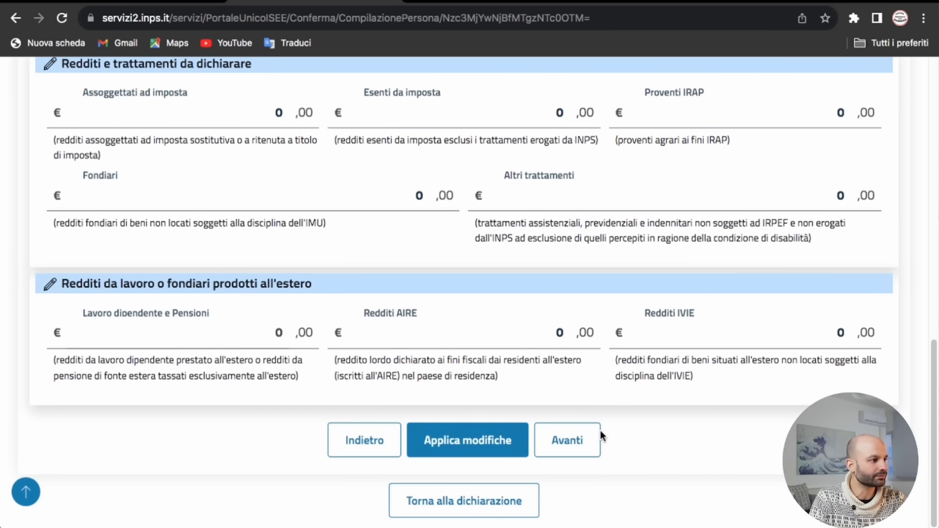
pyautogui.click(581, 446)
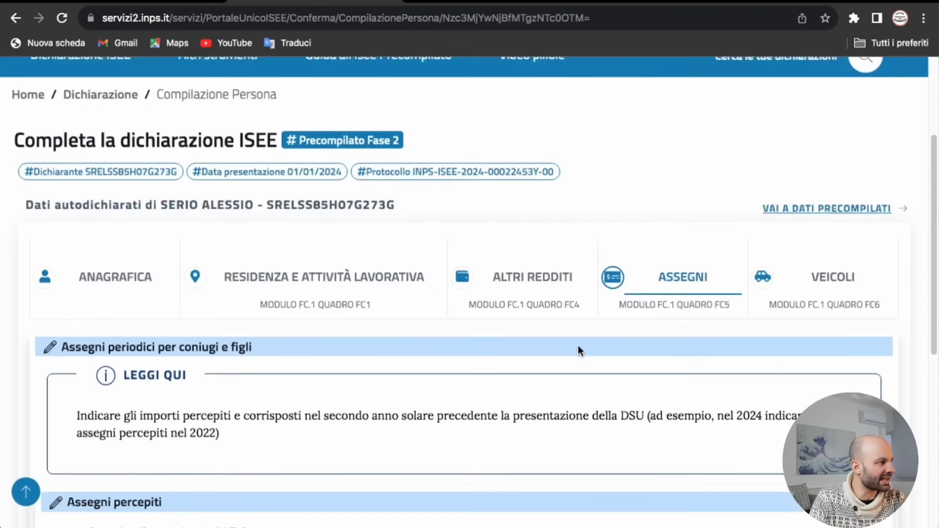
# Step: Skip the zero allowances, pass the Veicoli (FC6) section with one Autoveicolo, and return to precompiled data
pyautogui.scroll(-5, 478, 390)
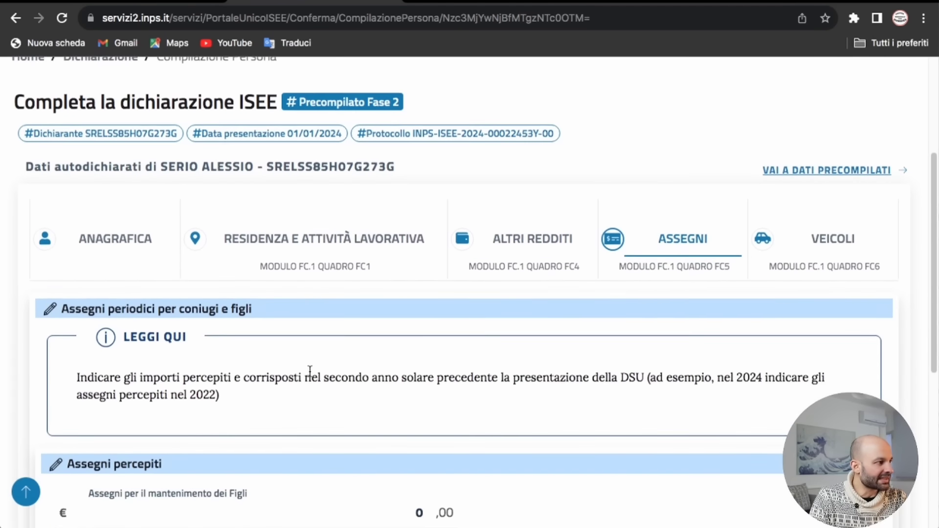
pyautogui.scroll(-4, 309, 371)
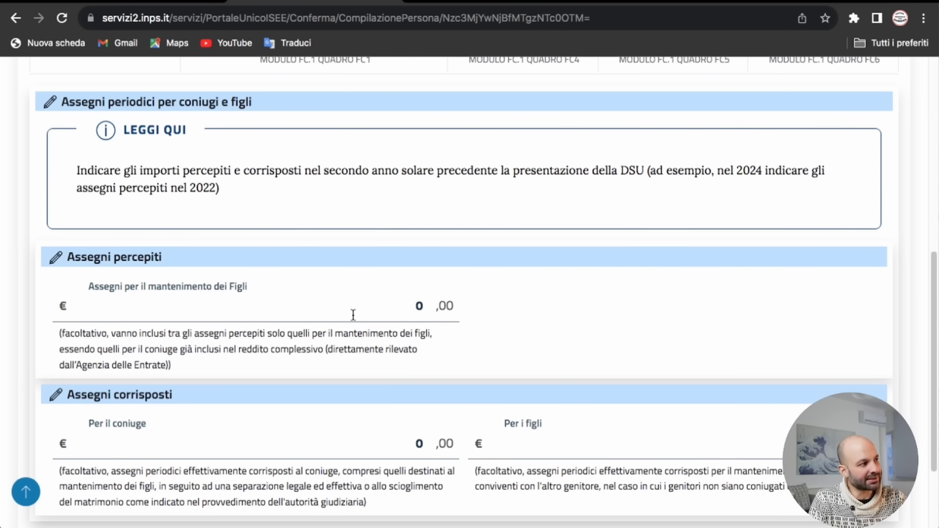
pyautogui.scroll(-3, 353, 315)
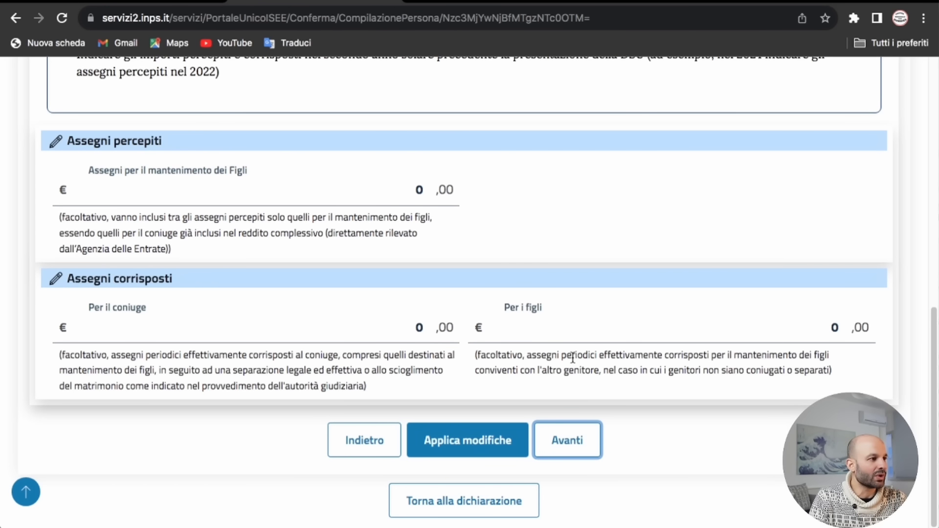
pyautogui.click(568, 443)
pyautogui.scroll(-3, 516, 396)
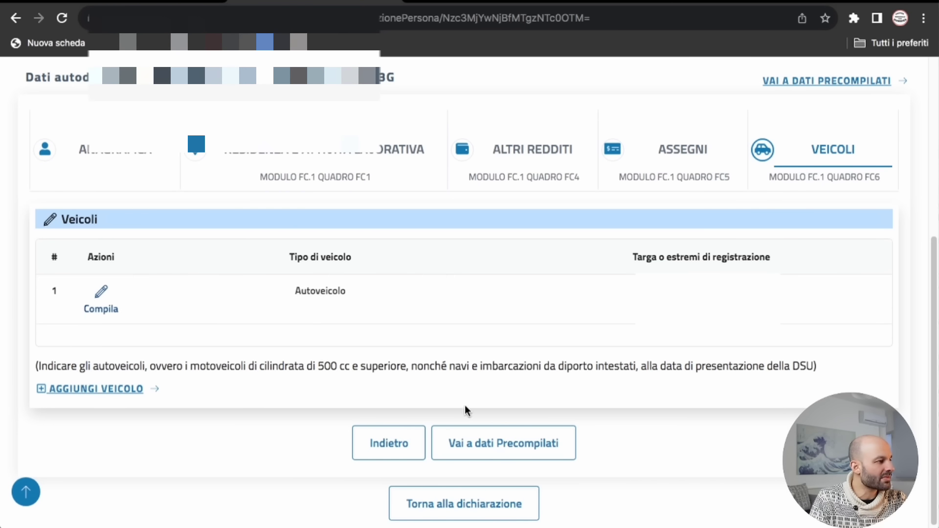
pyautogui.click(515, 446)
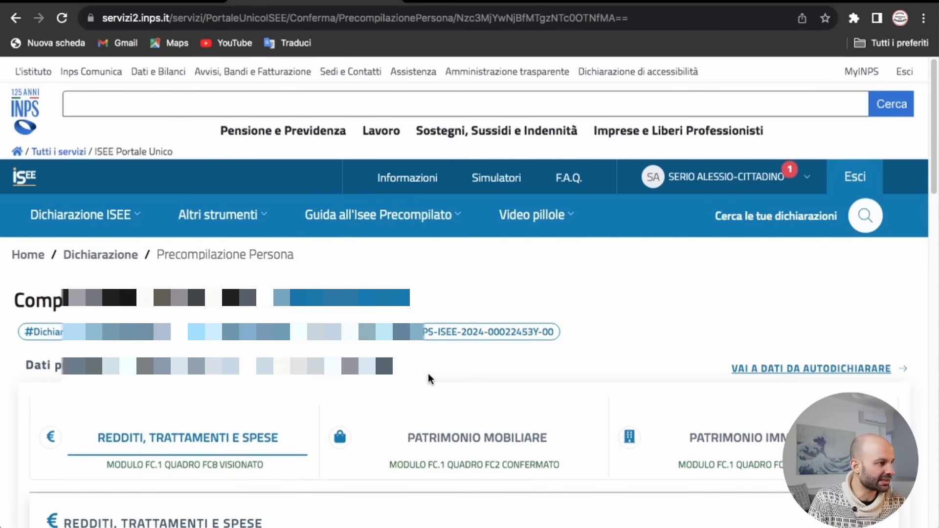
# Step: Review the declarant's precompiled Redditi, Trattamenti e Spese, then return to the Nucleo Familiare table
pyautogui.scroll(-1, 440, 391)
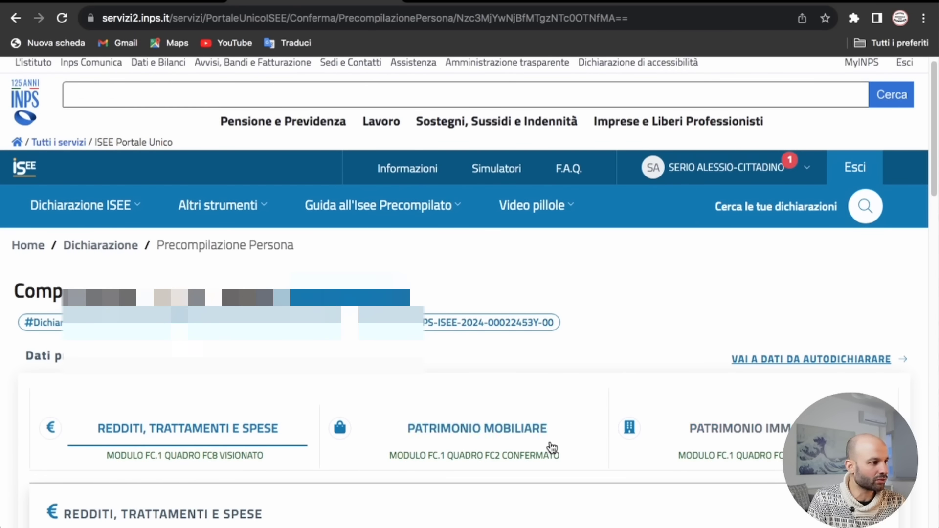
pyautogui.scroll(-6, 577, 455)
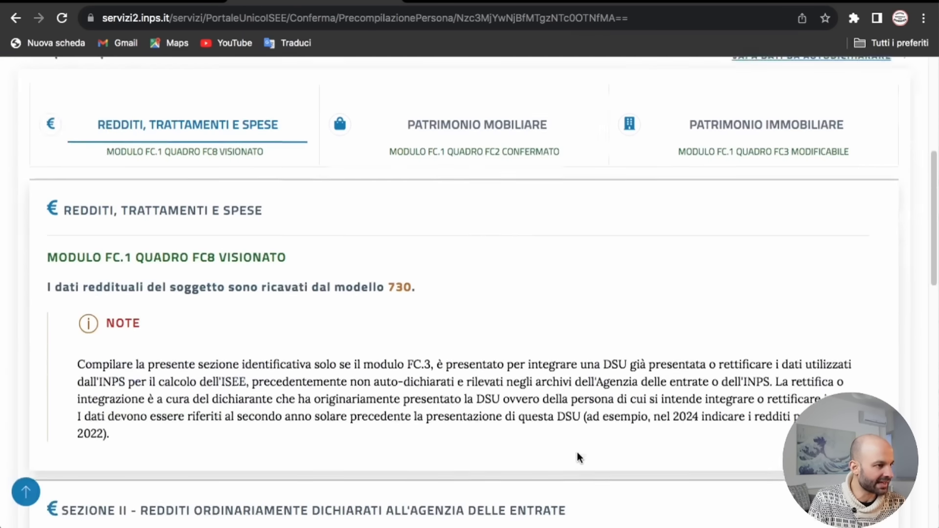
pyautogui.scroll(-15, 577, 452)
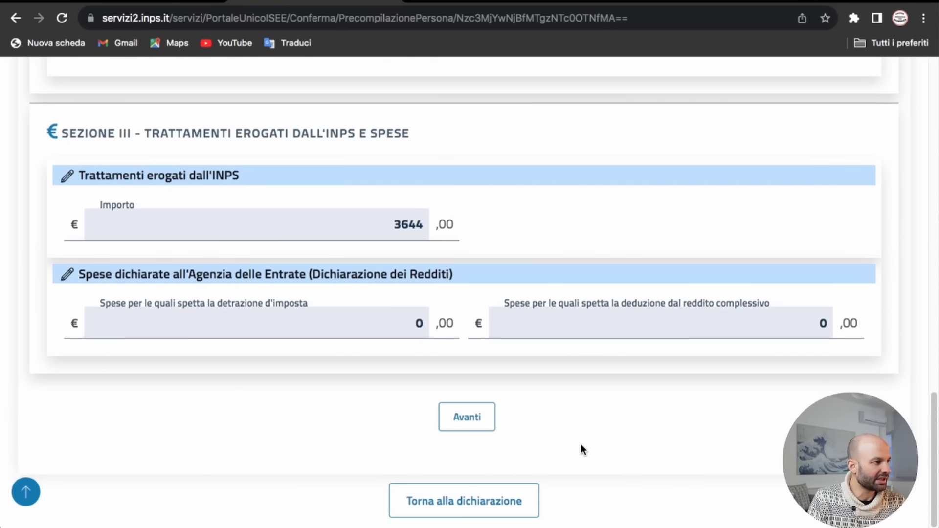
pyautogui.click(489, 500)
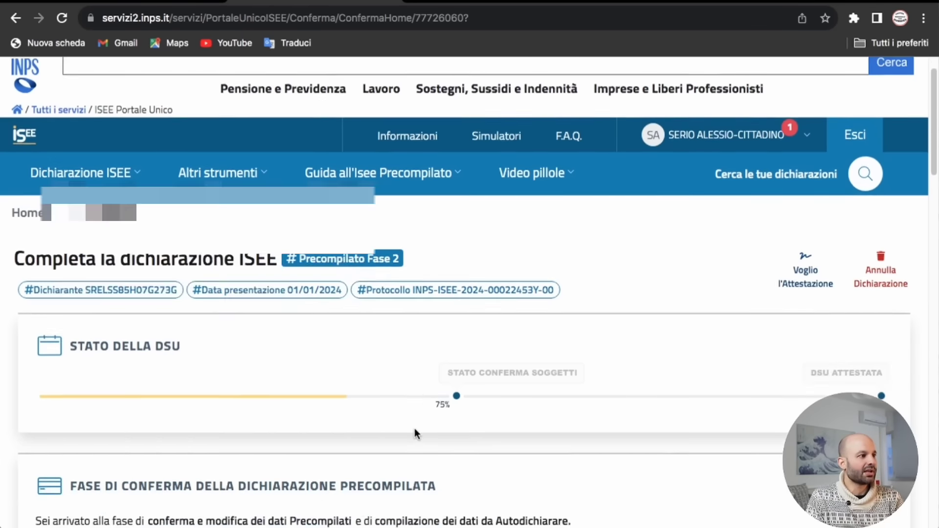
pyautogui.scroll(-9, 414, 427)
pyautogui.scroll(-4, 415, 428)
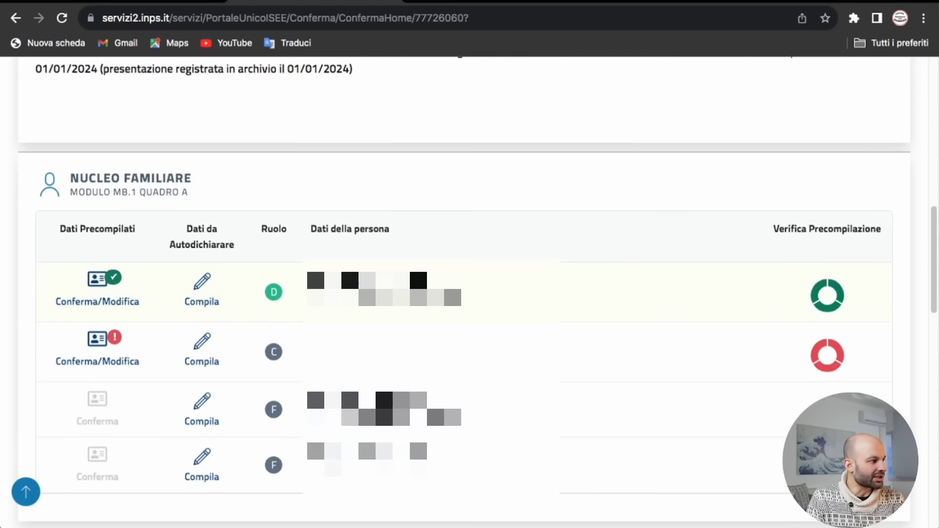
pyautogui.scroll(-1, 108, 401)
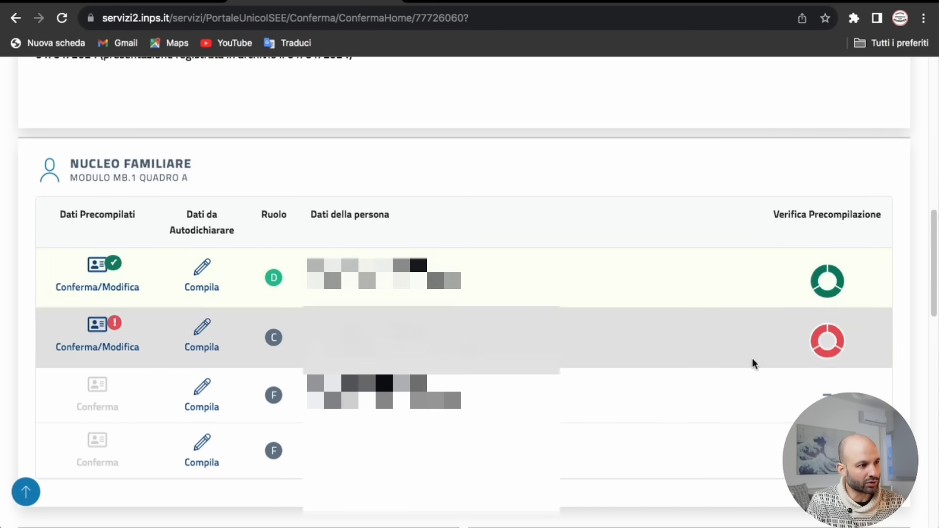
# Step: Review and confirm the spouse's precompiled data, returning to the declaration overview
pyautogui.click(101, 347)
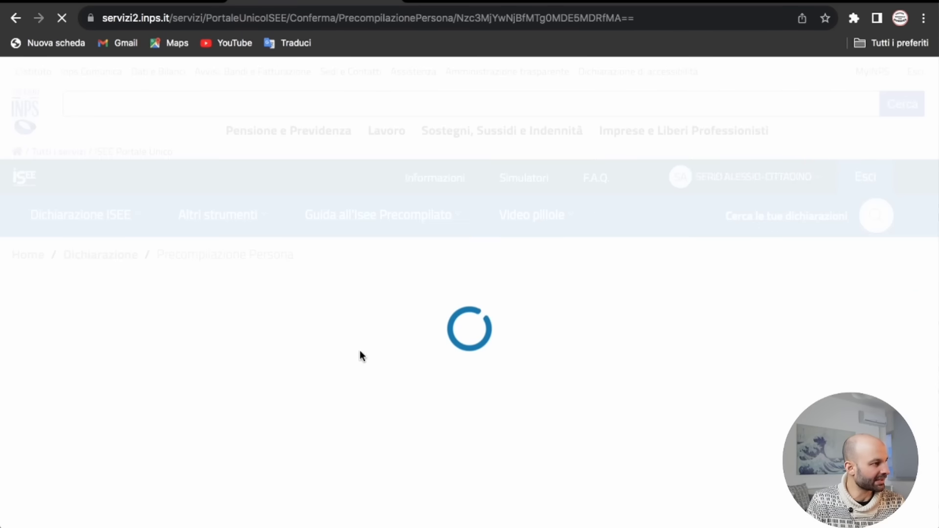
pyautogui.scroll(-20, 416, 361)
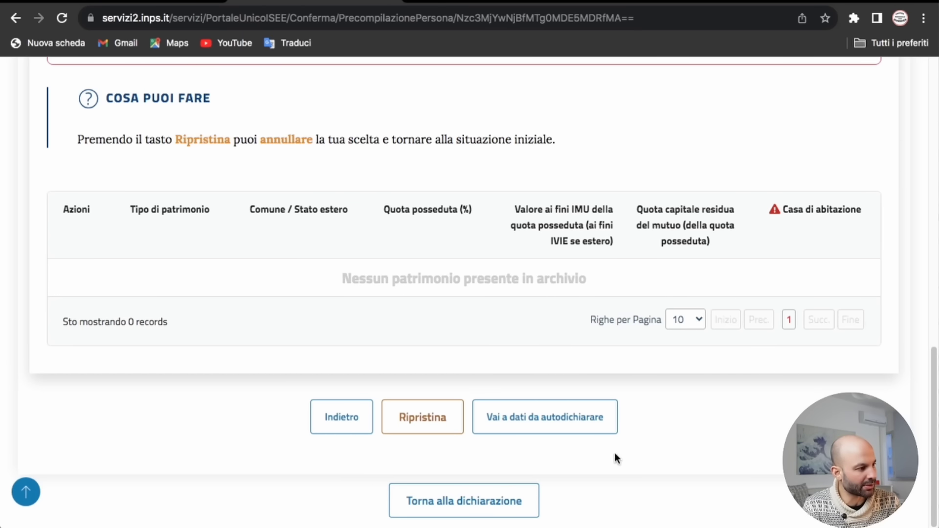
pyautogui.click(523, 503)
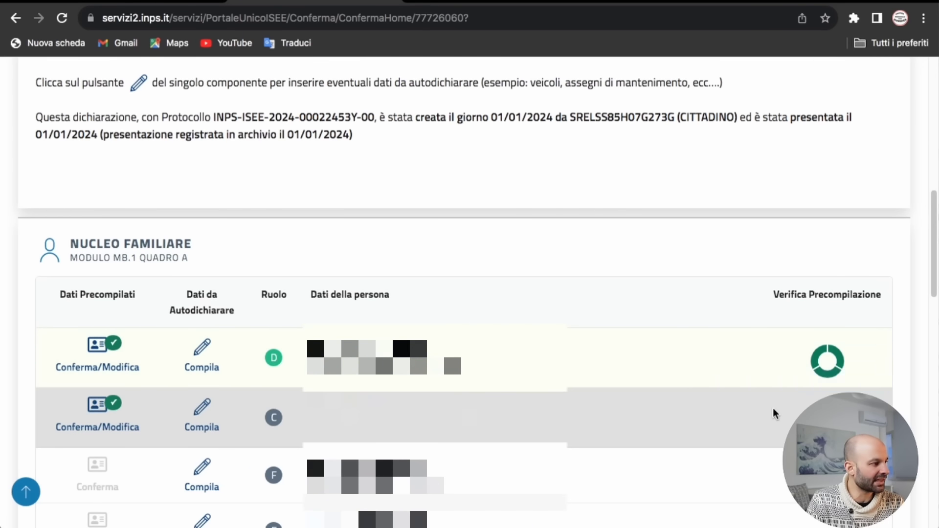
# Step: Request 'Controlla e Attesta' from the Conferma della Dichiarazione section
pyautogui.scroll(-4, 768, 406)
pyautogui.scroll(-4, 719, 381)
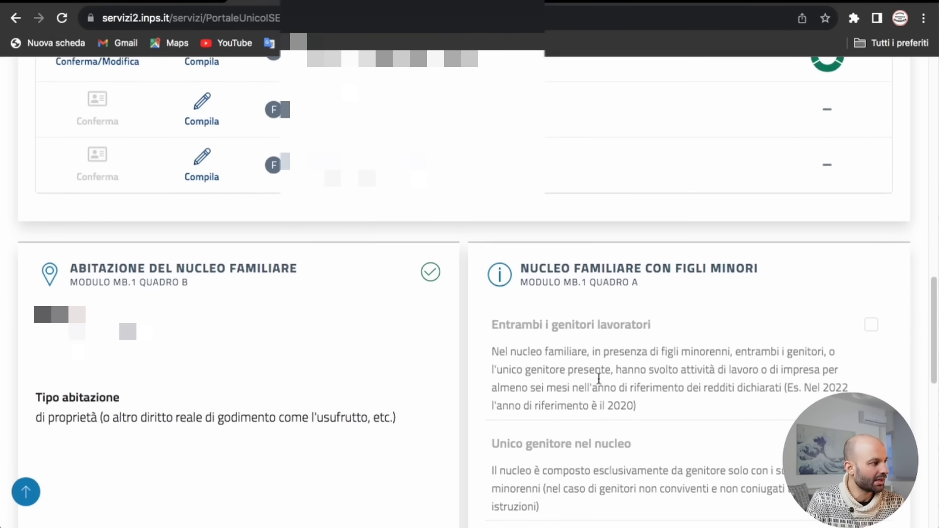
pyautogui.scroll(-10, 598, 379)
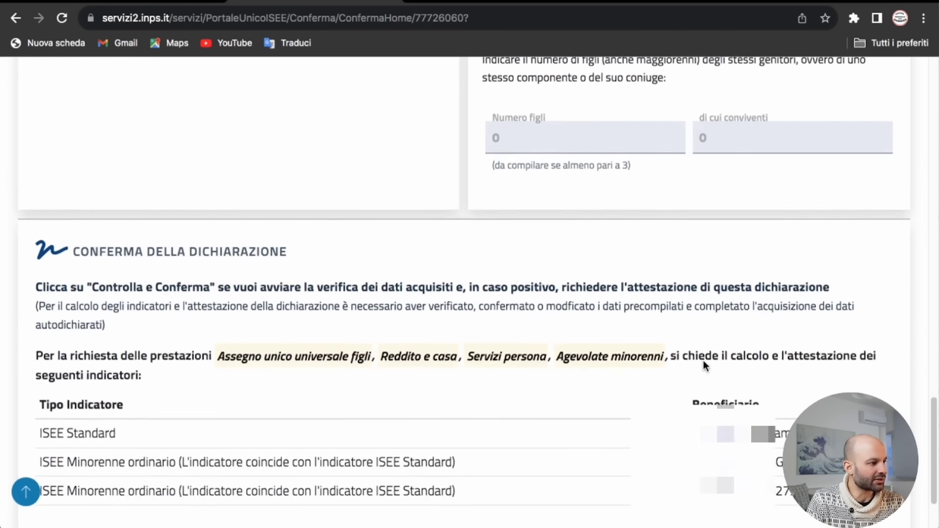
pyautogui.scroll(-2, 703, 360)
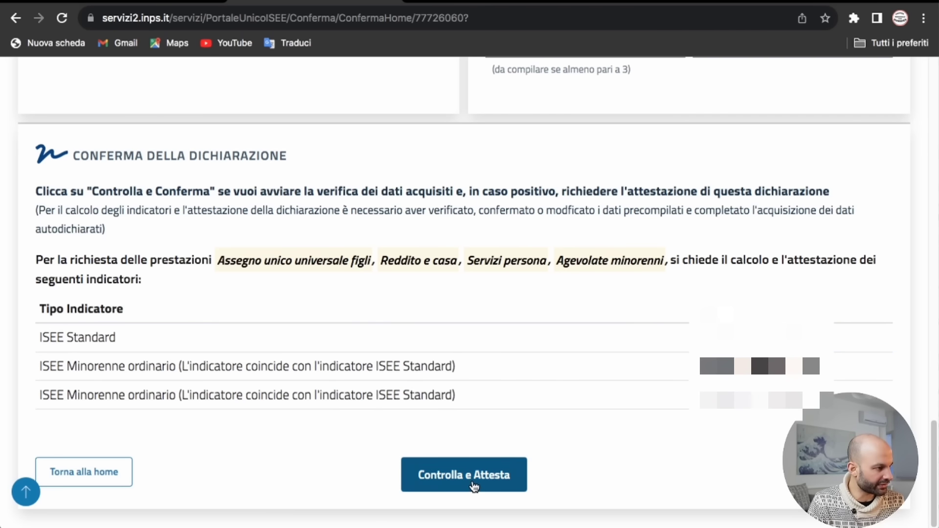
pyautogui.click(473, 485)
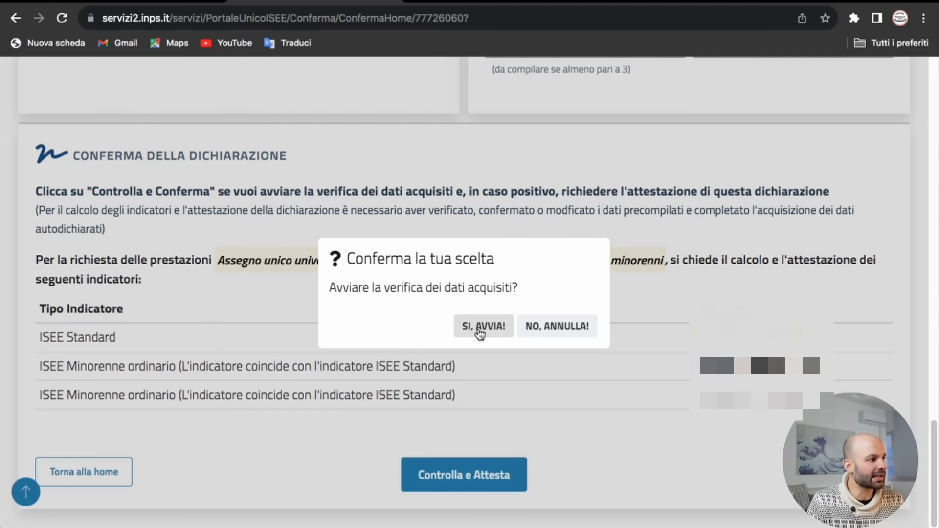
# Step: Confirm verification with 'Sì, avvia!' and view the ISEE indicators valid until 31/12/2024
pyautogui.click(480, 332)
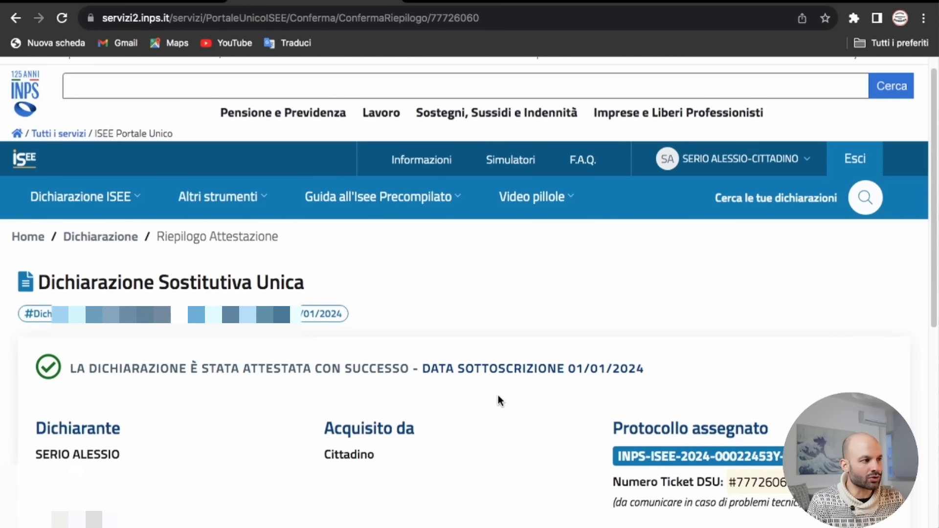
pyautogui.scroll(-2, 497, 396)
pyautogui.scroll(-6, 499, 401)
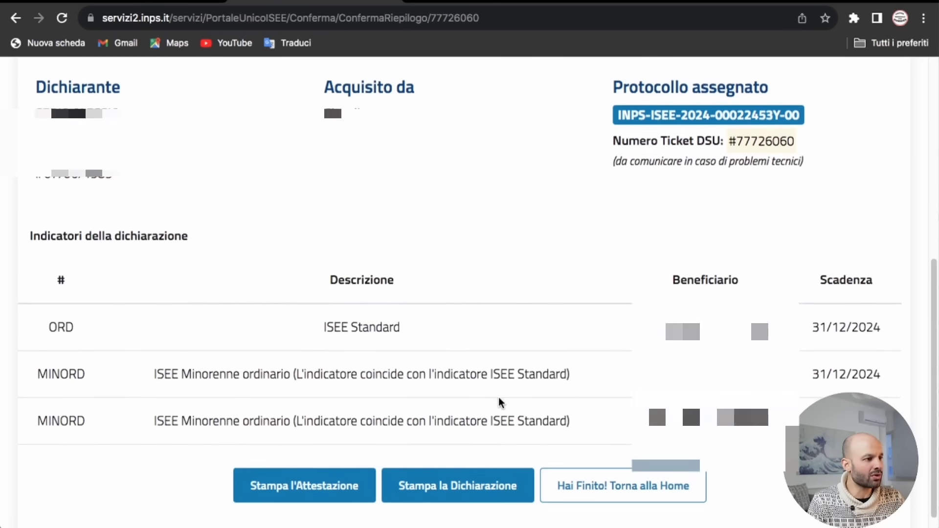
pyautogui.scroll(-1, 498, 402)
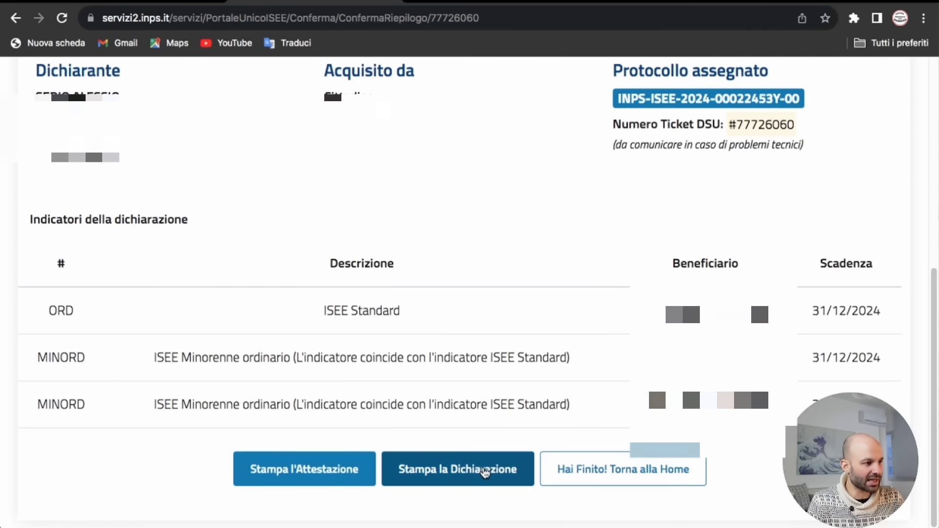
# Step: Download the ISEE attestation PDF
pyautogui.click(336, 472)
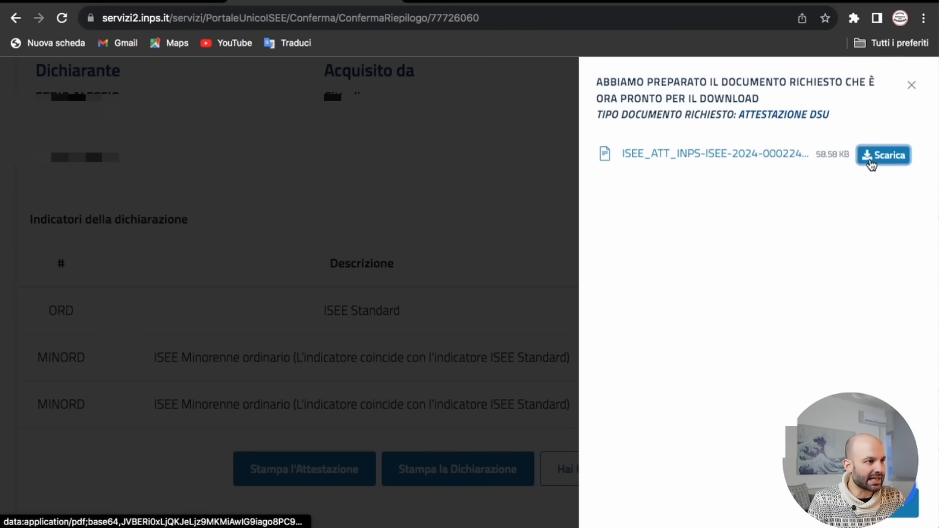
pyautogui.click(872, 160)
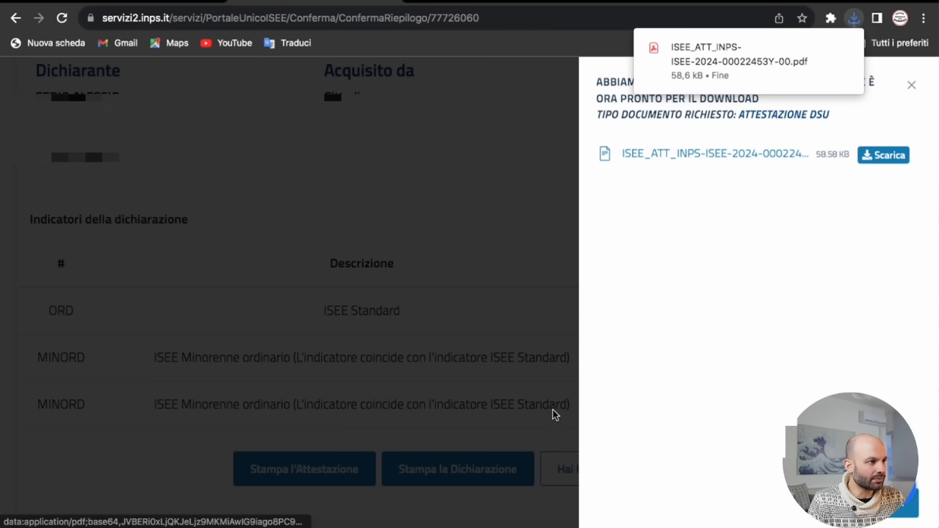
pyautogui.click(516, 371)
# Step: Download the DSU declaration PDF and finish back on the portal home page
pyautogui.click(475, 469)
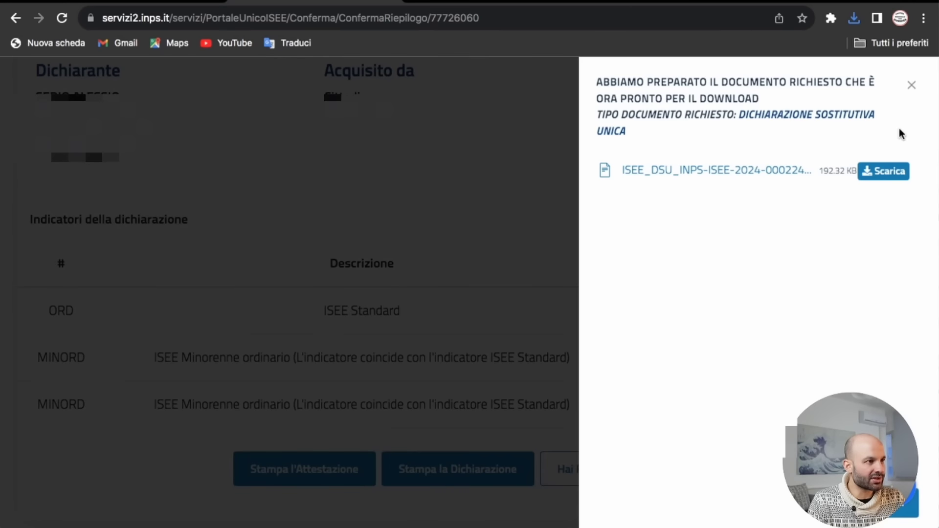
pyautogui.click(894, 172)
pyautogui.click(515, 337)
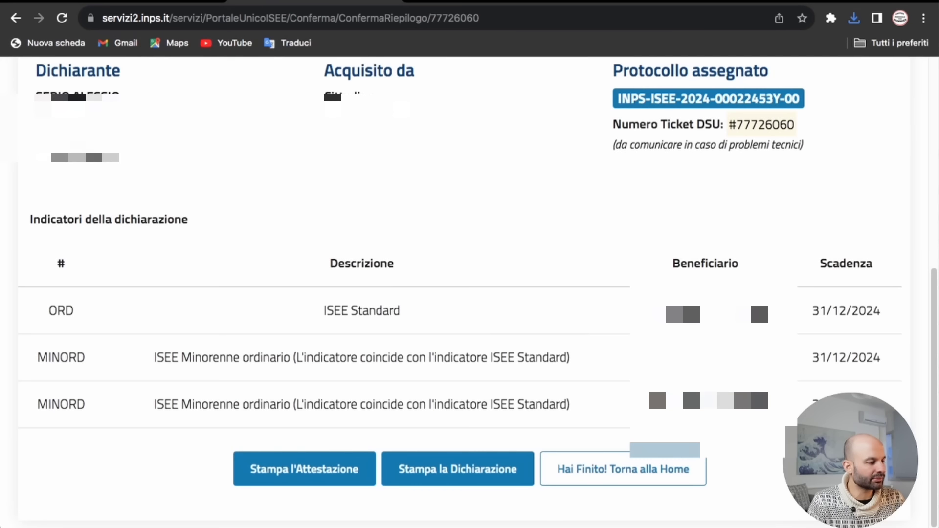
pyautogui.click(658, 475)
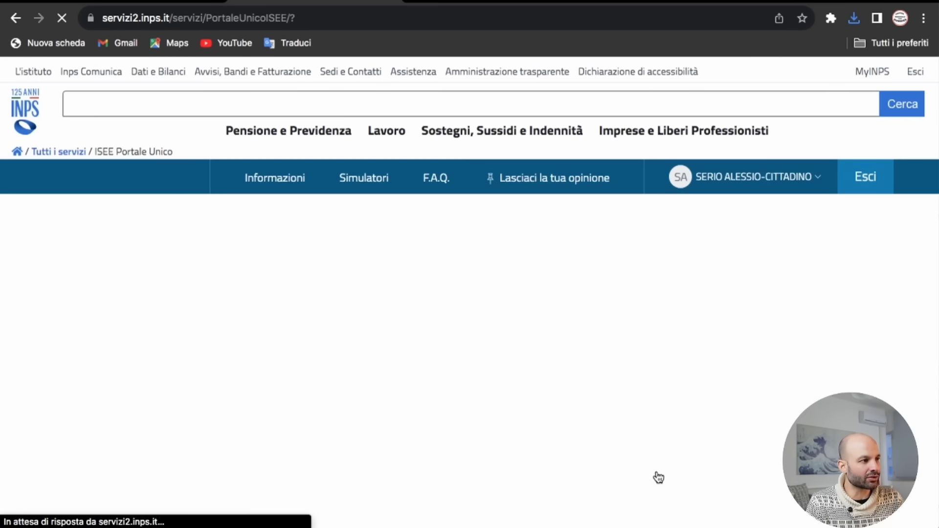